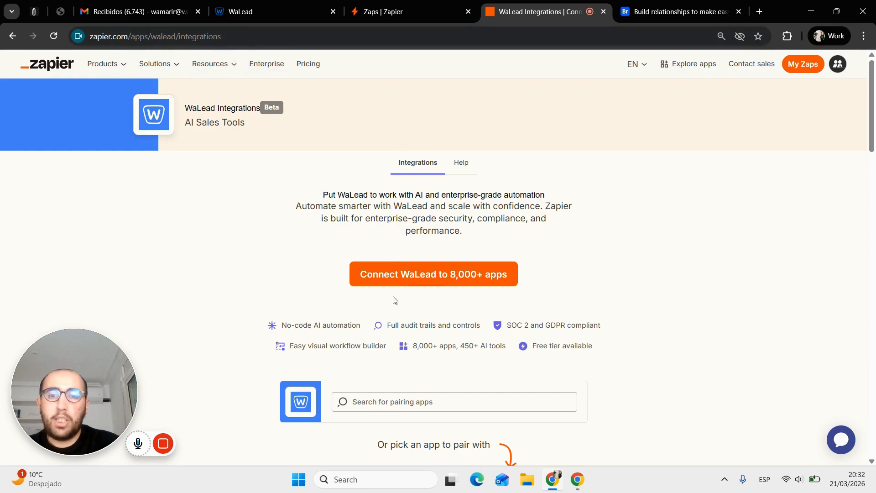
# - Go to the Zaps list and start creating a new Zap
pyautogui.scroll(-9, 378, 294)
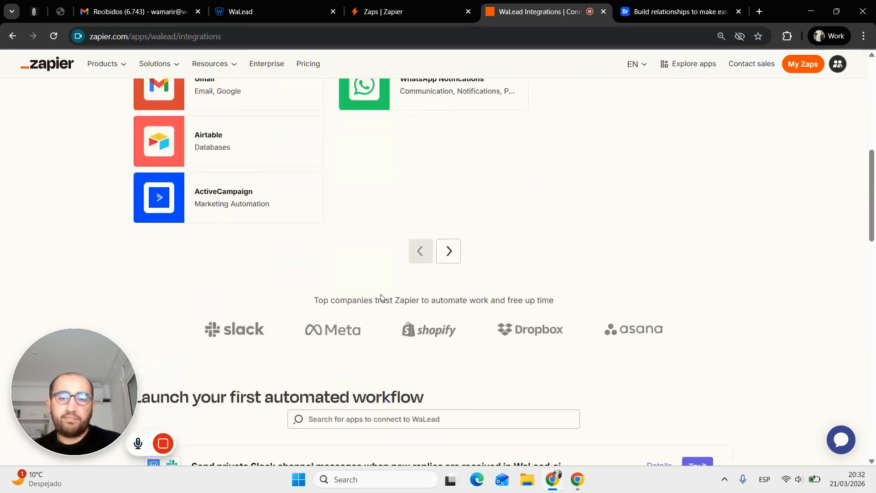
pyautogui.scroll(-5, 383, 298)
pyautogui.scroll(14, 383, 298)
pyautogui.scroll(-3, 352, 363)
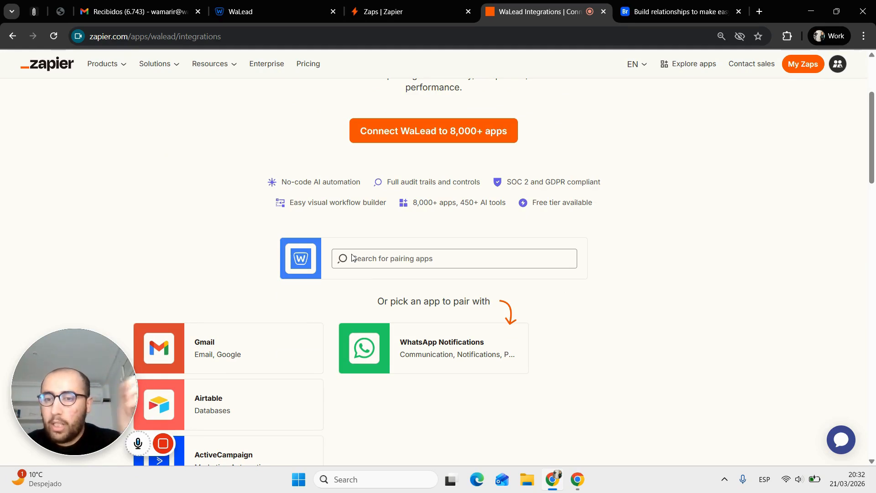
pyautogui.scroll(-5, 351, 257)
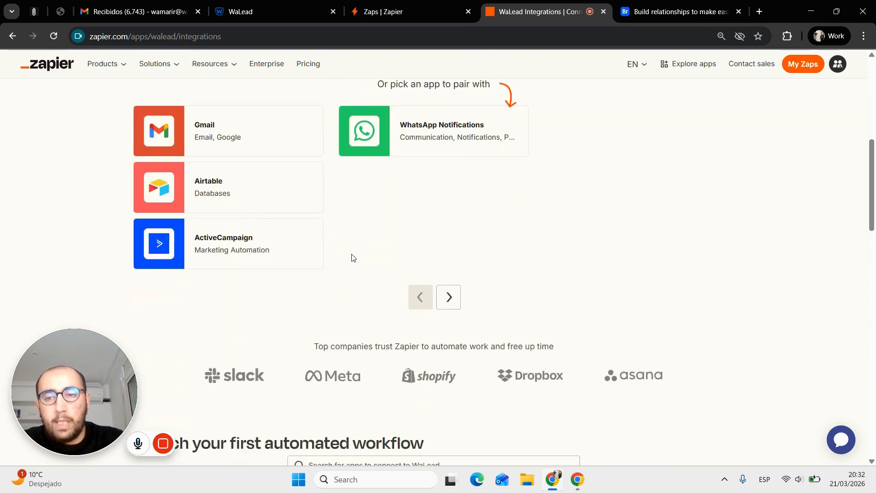
pyautogui.scroll(-6, 351, 257)
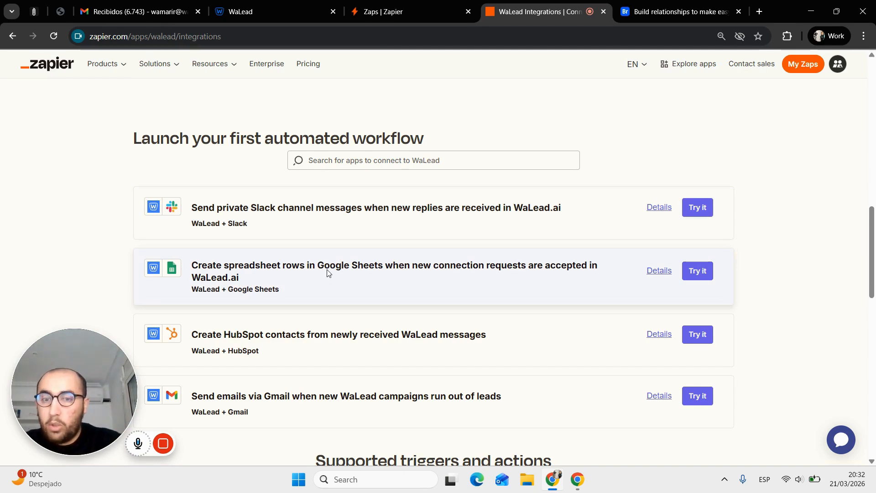
pyautogui.scroll(-1, 327, 272)
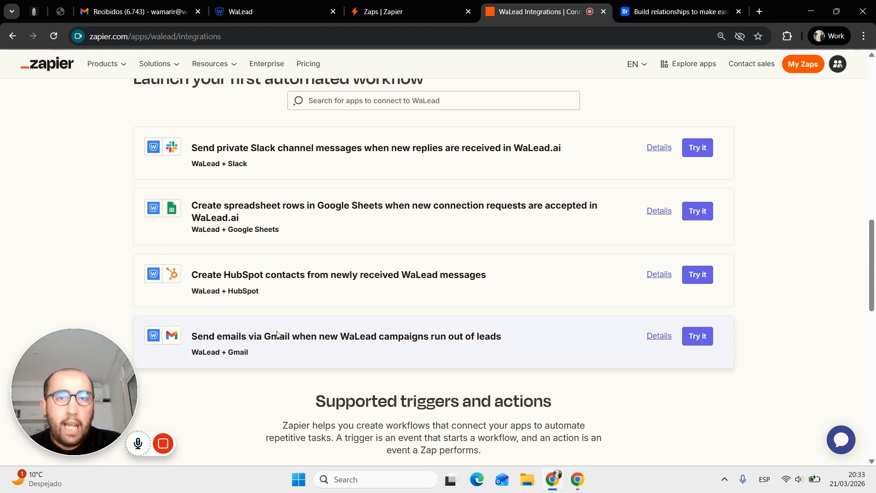
pyautogui.click(407, 14)
pyautogui.moveTo(407, 14); pyautogui.dragTo(543, 11)
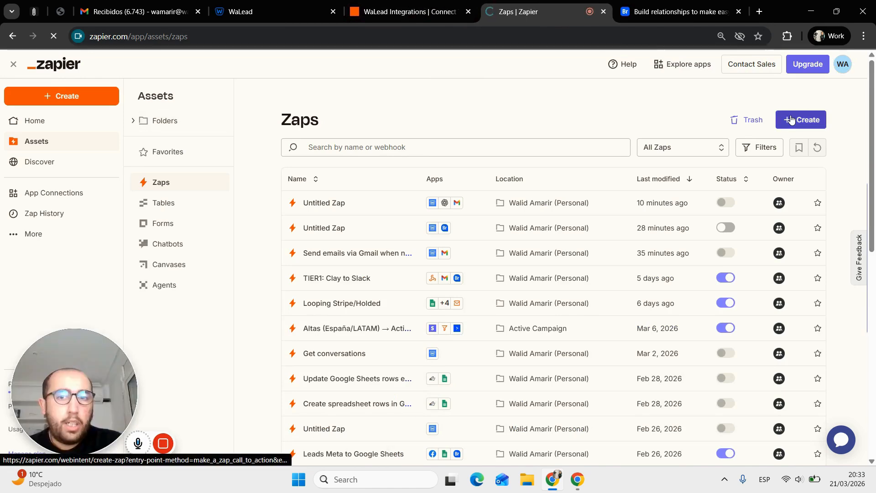
pyautogui.click(790, 120)
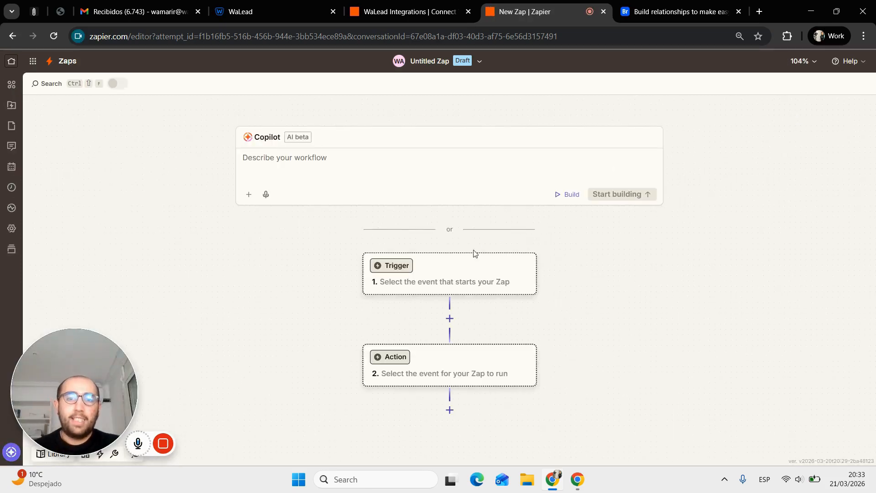
# - Set WaLead as the trigger app with the 'Lead Tagged as Interested' event
pyautogui.click(443, 280)
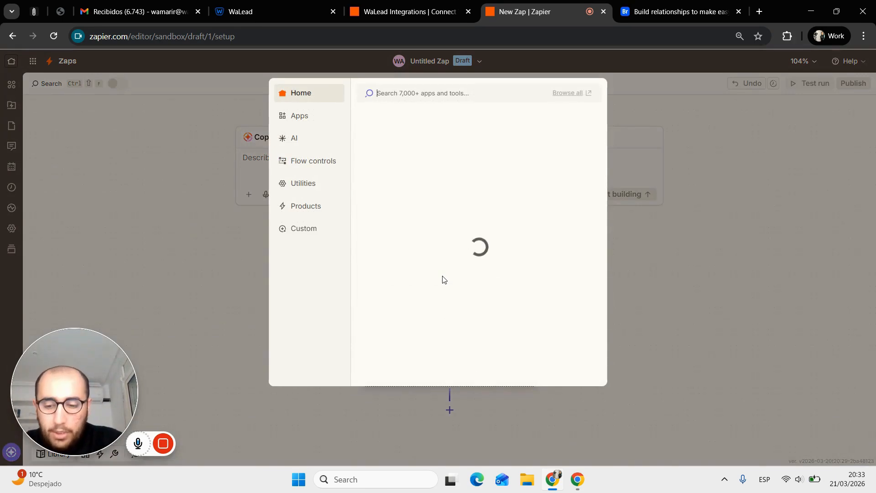
pyautogui.write('walead')
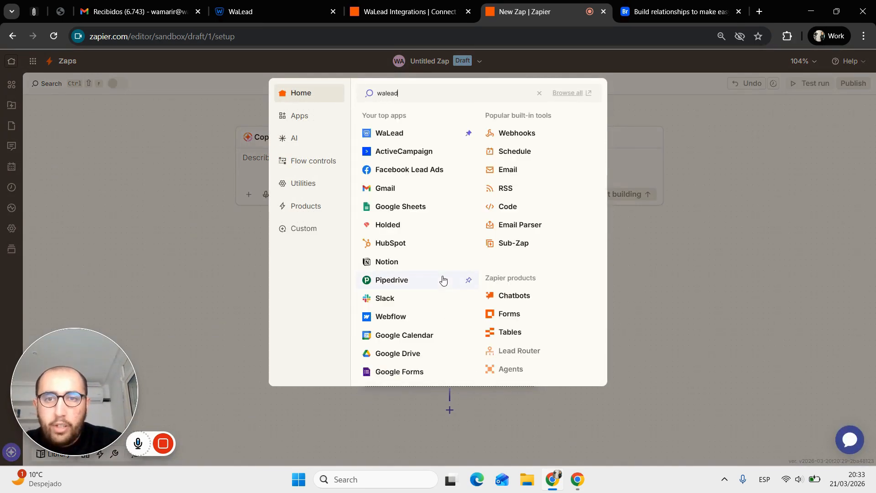
pyautogui.click(389, 117)
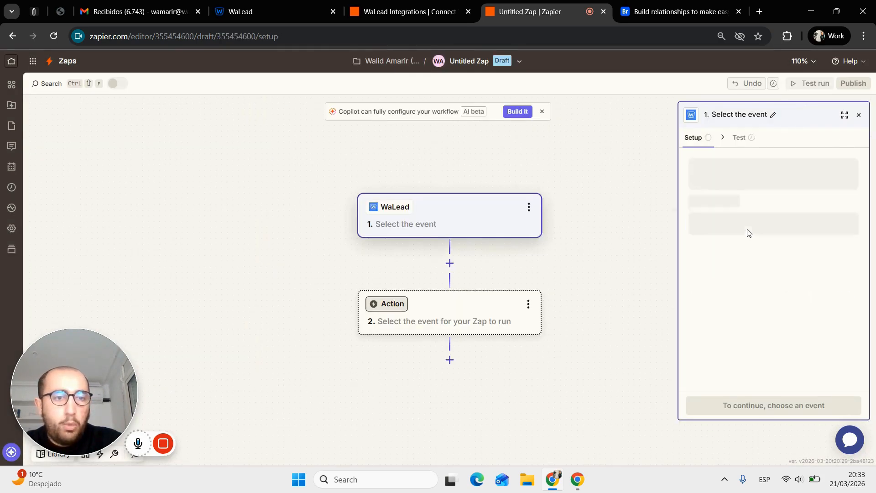
pyautogui.click(747, 230)
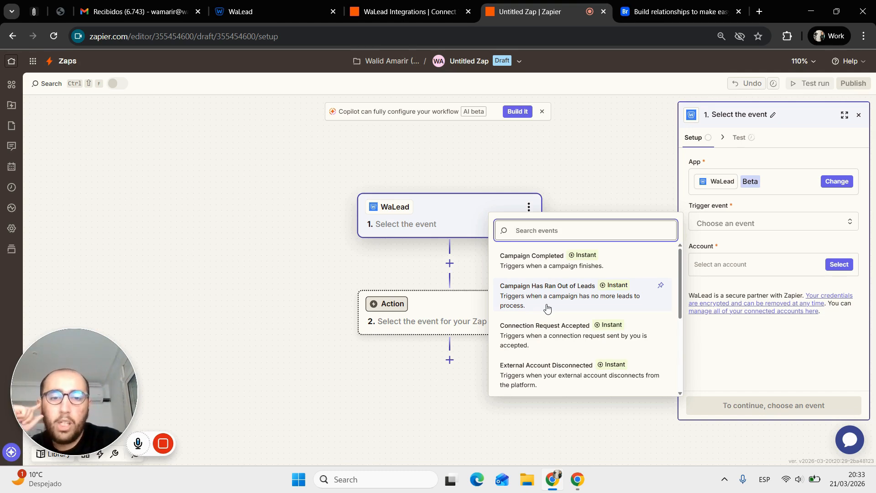
pyautogui.scroll(-1, 547, 308)
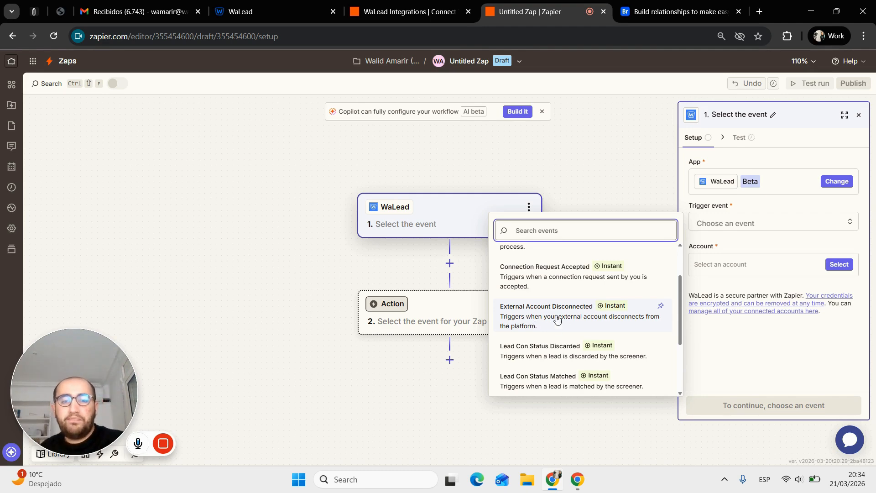
pyautogui.scroll(-2, 557, 320)
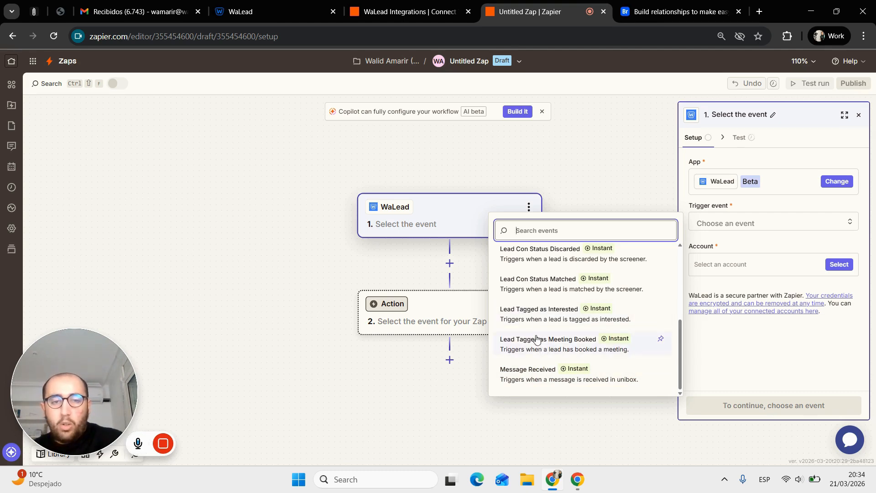
pyautogui.click(533, 312)
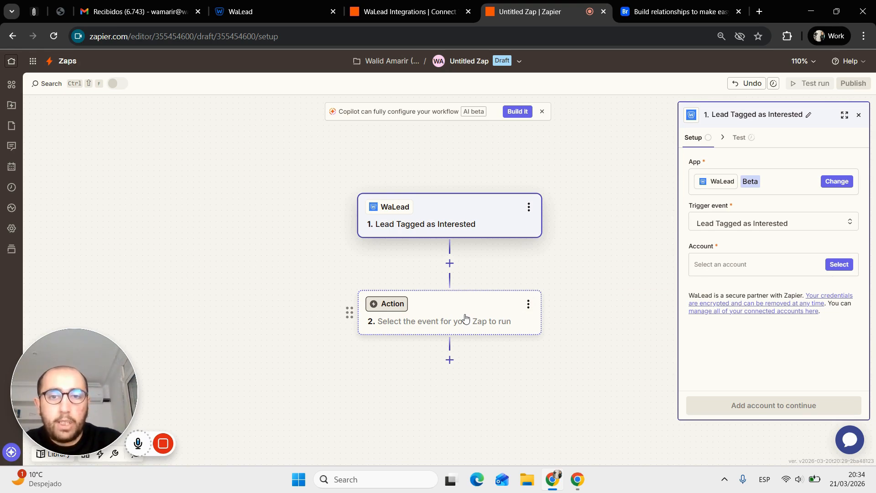
pyautogui.click(255, 11)
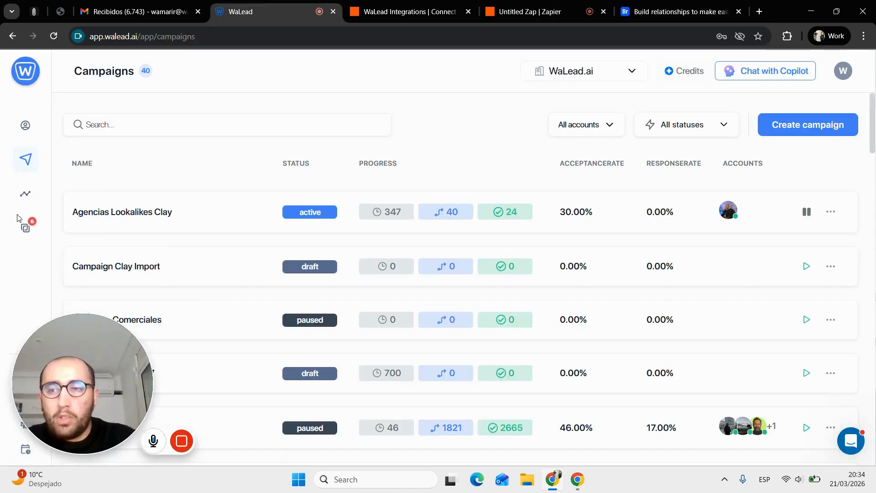
pyautogui.click(26, 229)
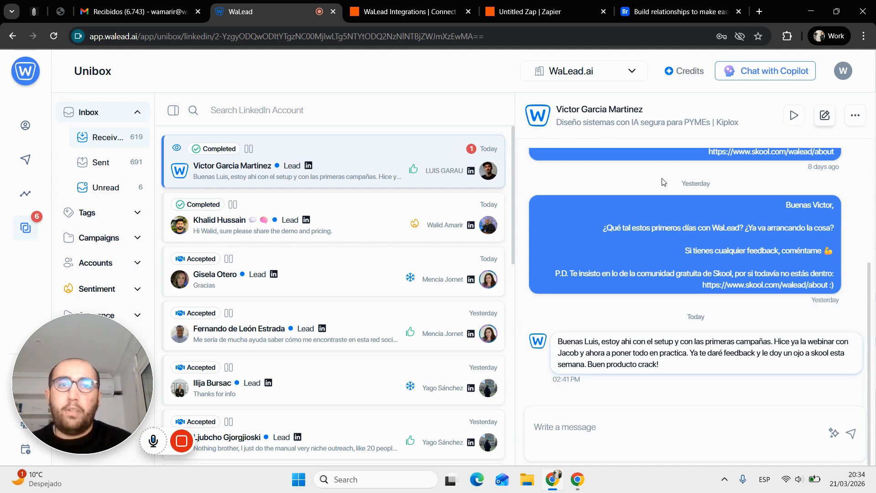
pyautogui.click(595, 5)
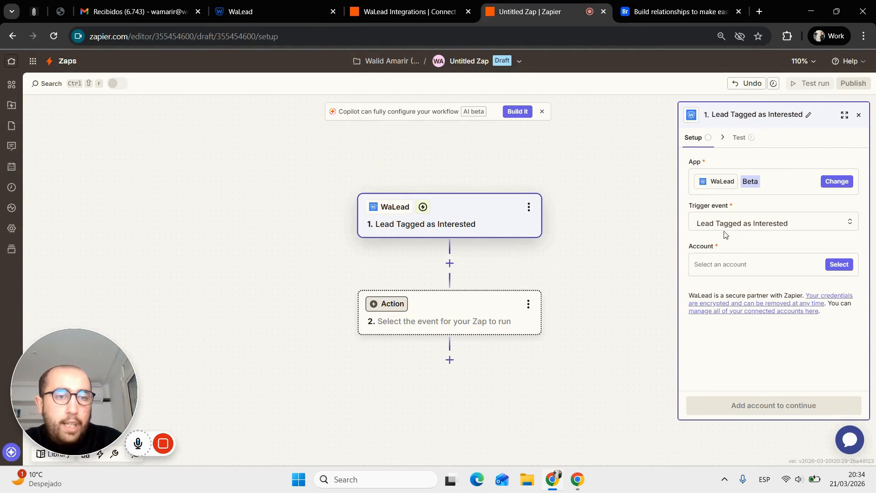
# - Connect the trigger to the WaLead (1.0.0) #3 account, then switch over to WaLead
pyautogui.click(835, 264)
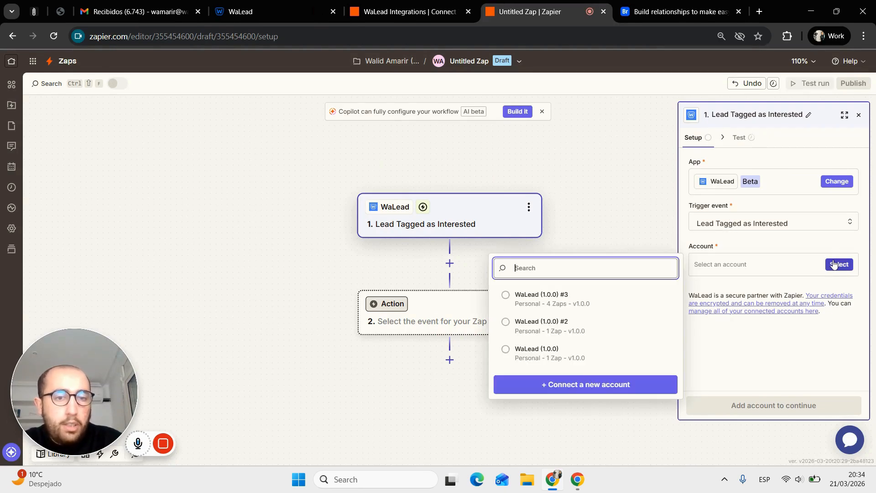
pyautogui.click(579, 296)
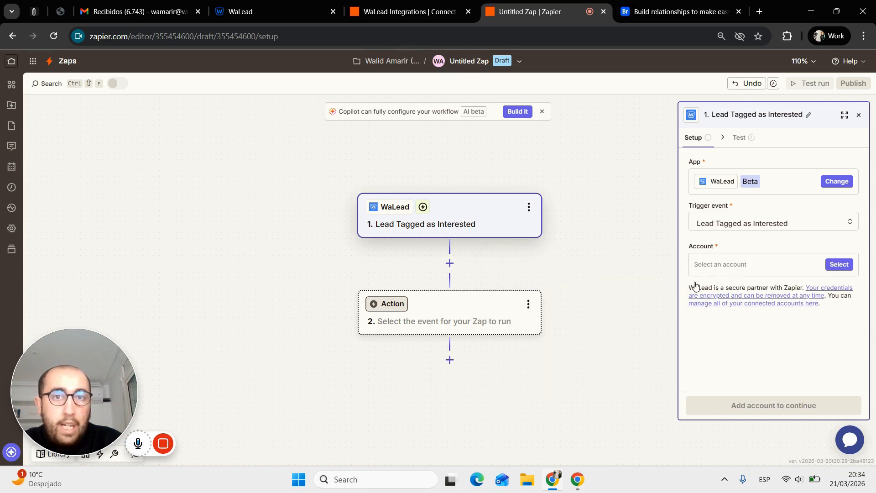
pyautogui.click(287, 5)
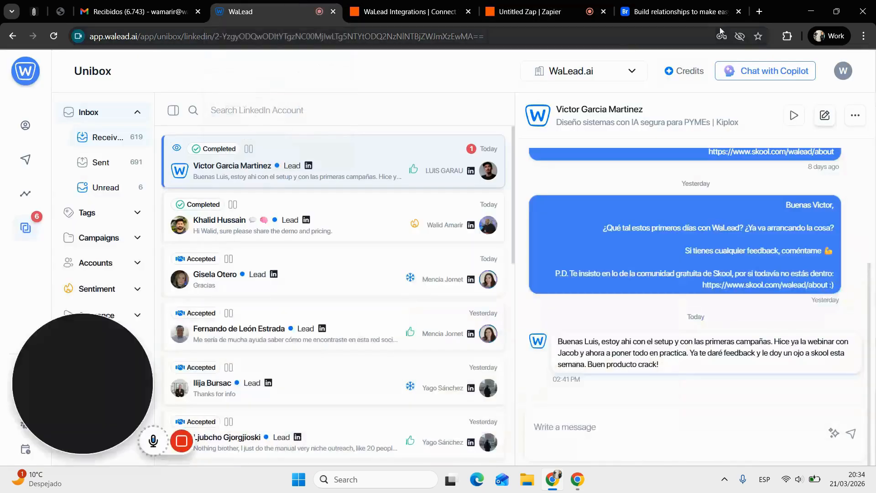
# - View the API Keys list under WaLead's API & Integrations settings without creating a key
pyautogui.click(842, 73)
pyautogui.click(805, 98)
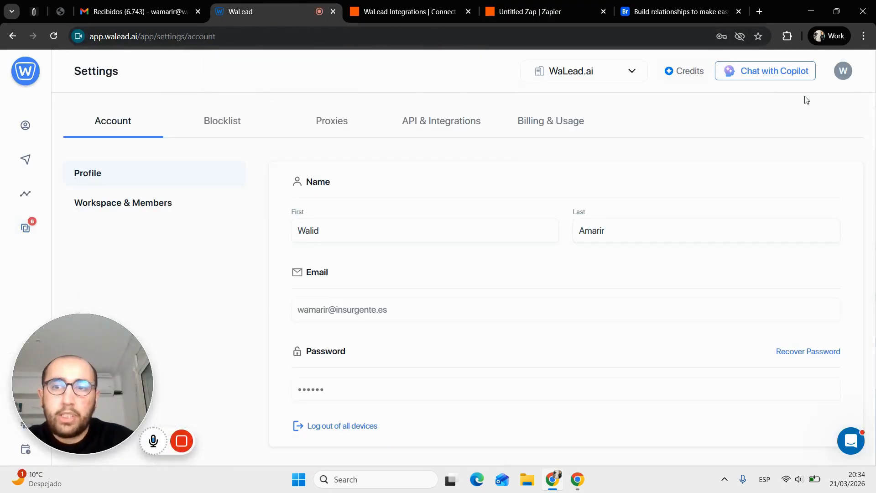
pyautogui.click(431, 122)
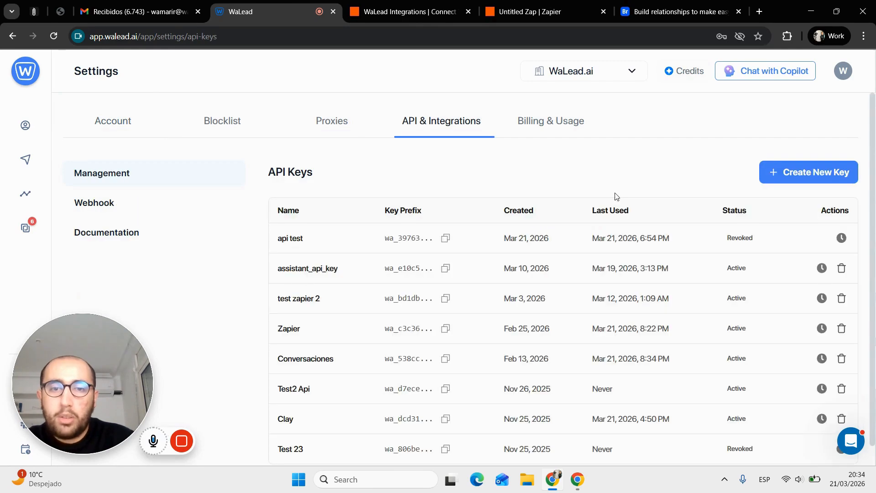
pyautogui.click(826, 175)
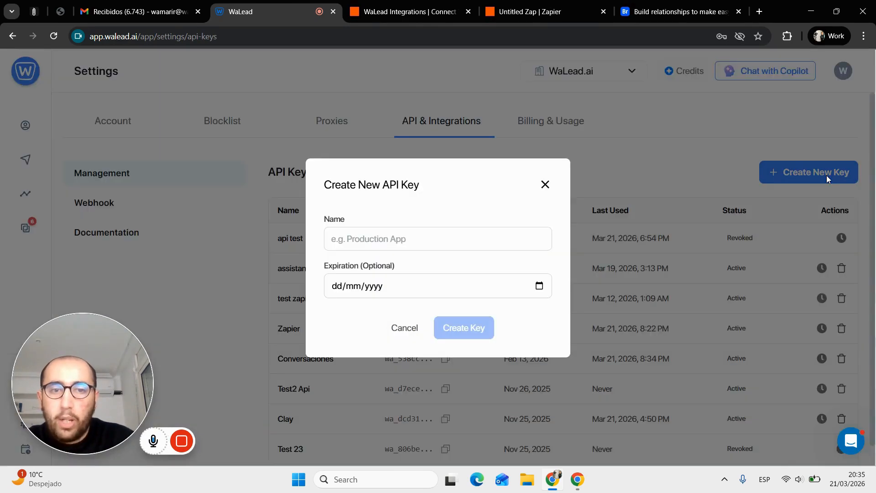
pyautogui.click(545, 185)
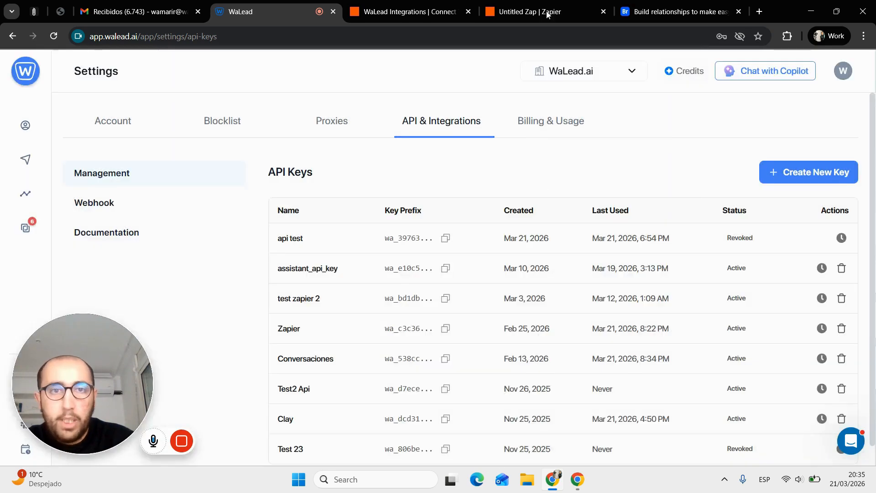
pyautogui.click(562, 6)
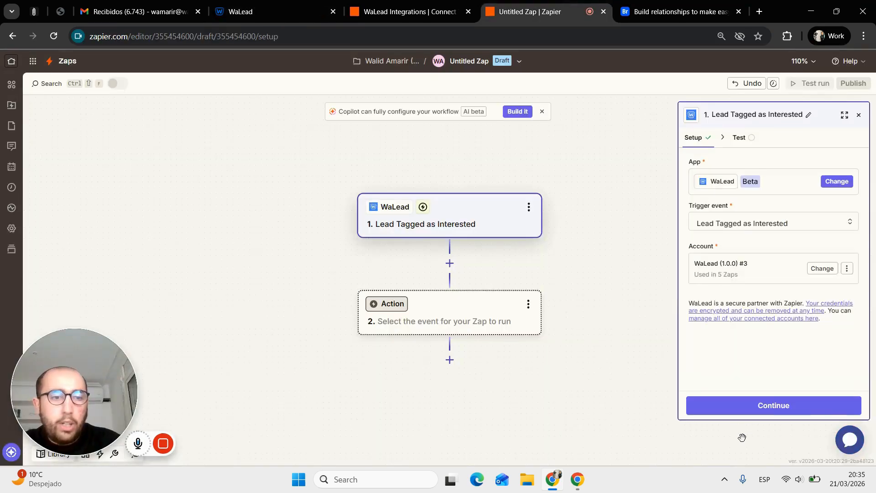
# - Test the WaLead trigger and continue with the returned lead record
pyautogui.click(774, 409)
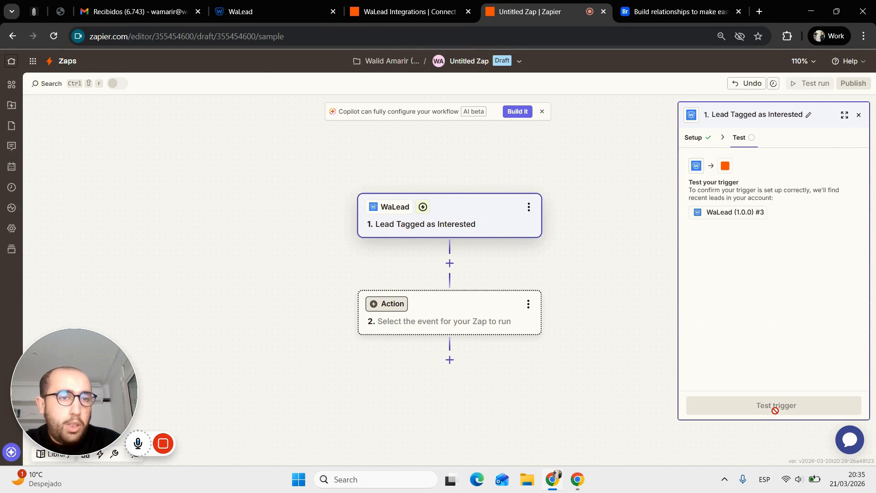
pyautogui.click(775, 410)
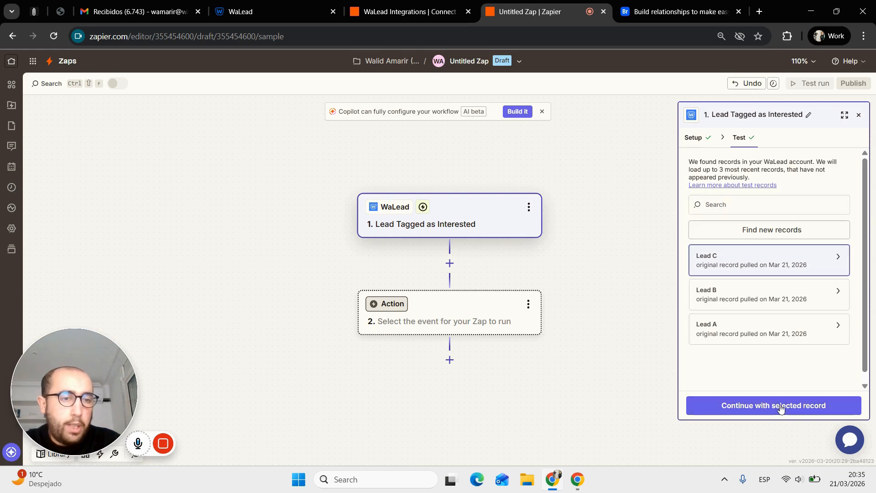
pyautogui.click(780, 406)
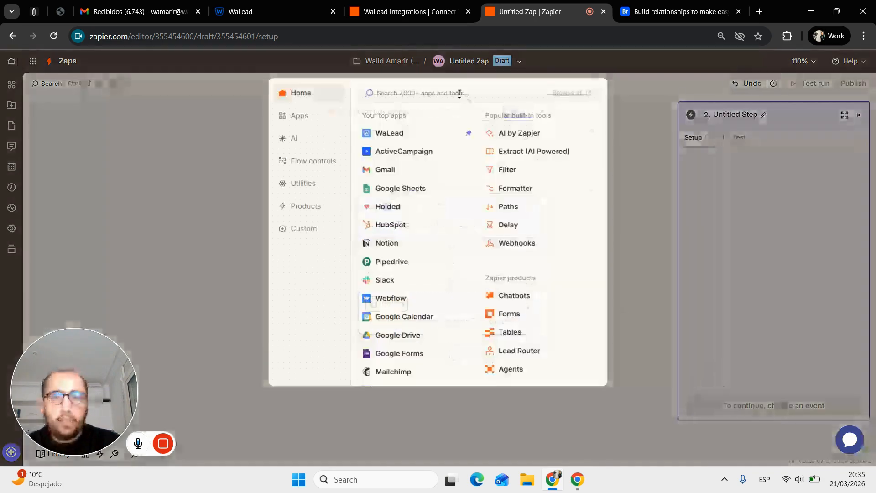
# - Add a Breakcold 'Create or Update Lead' action as step 2
pyautogui.write('breakcold')
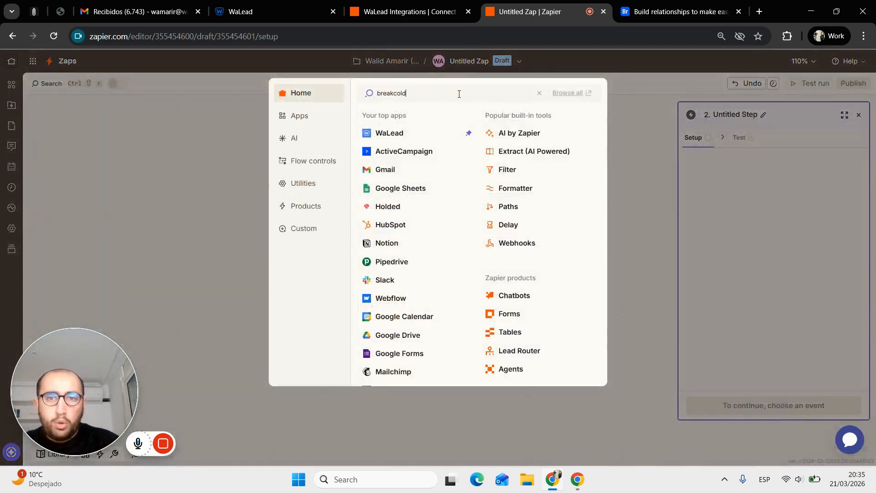
pyautogui.click(461, 112)
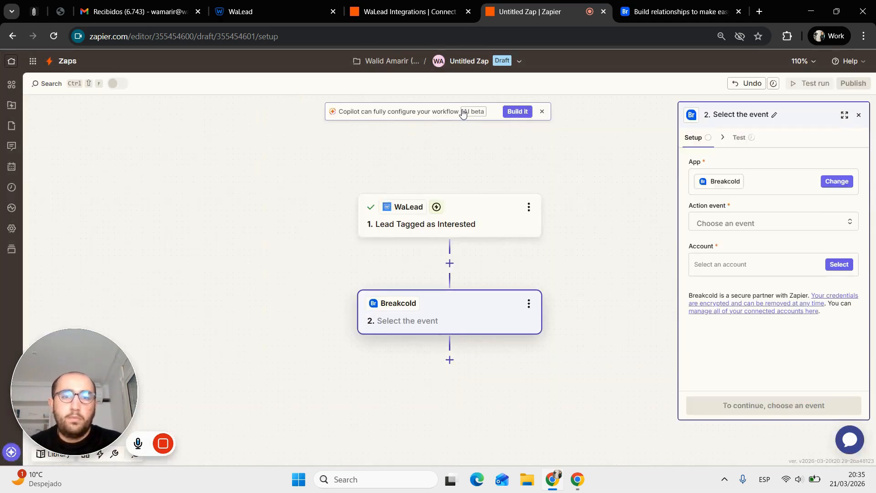
pyautogui.click(724, 224)
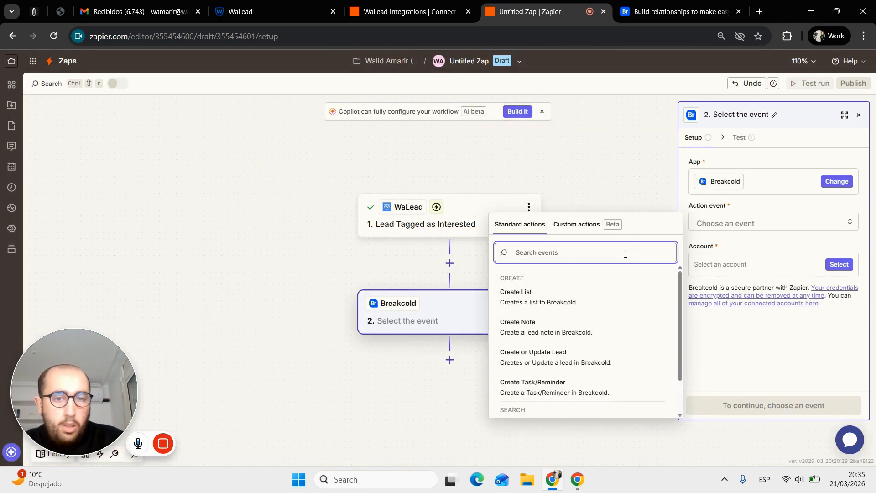
pyautogui.click(589, 360)
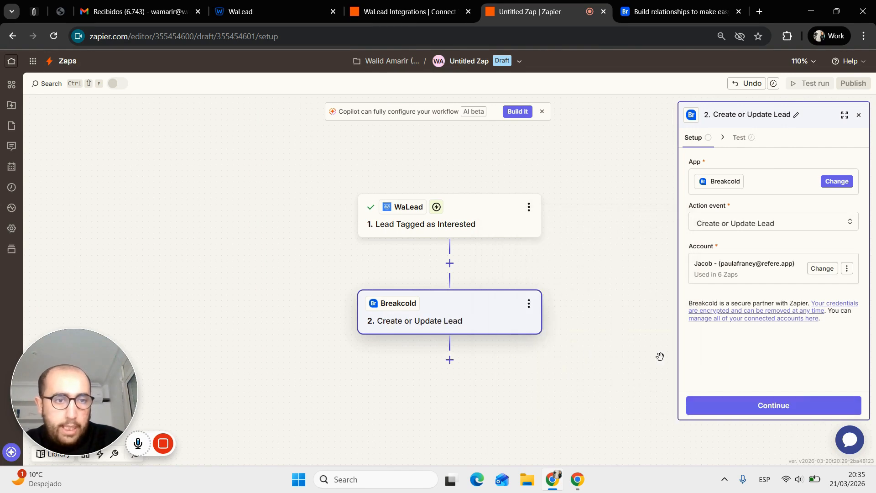
pyautogui.click(802, 405)
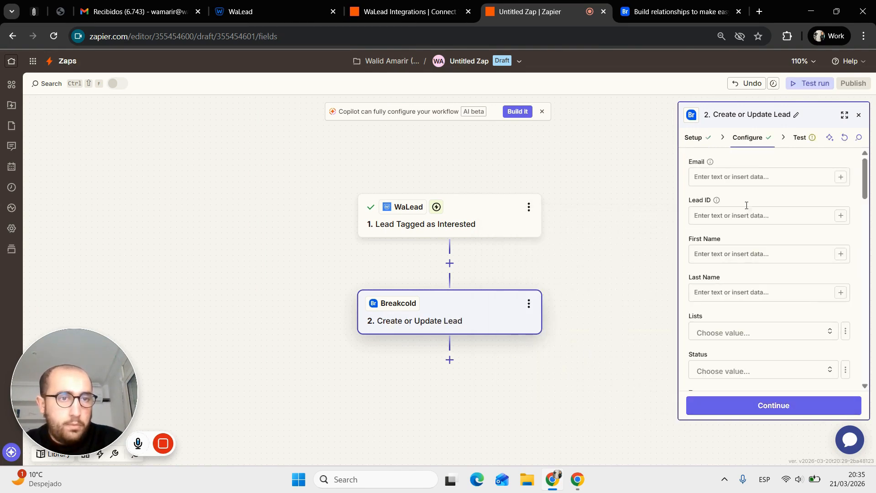
# - Map the WaLead lead's Email into the Breakcold Email field
pyautogui.click(729, 174)
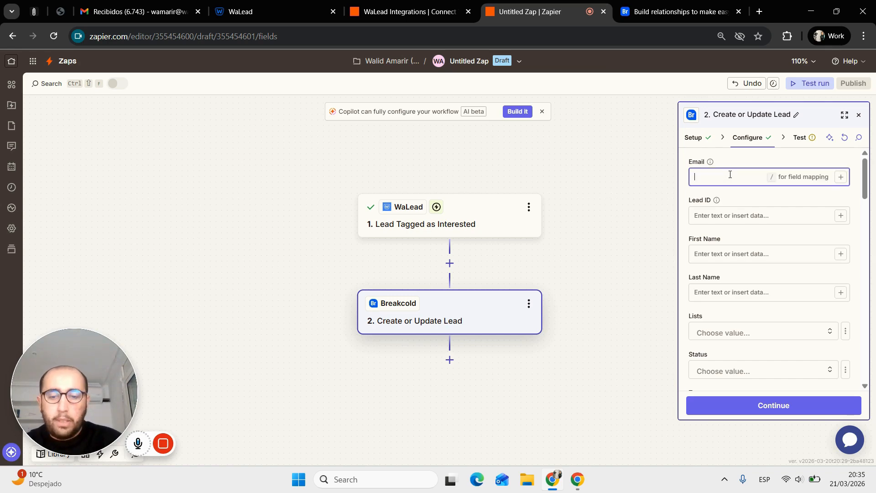
pyautogui.write('/')
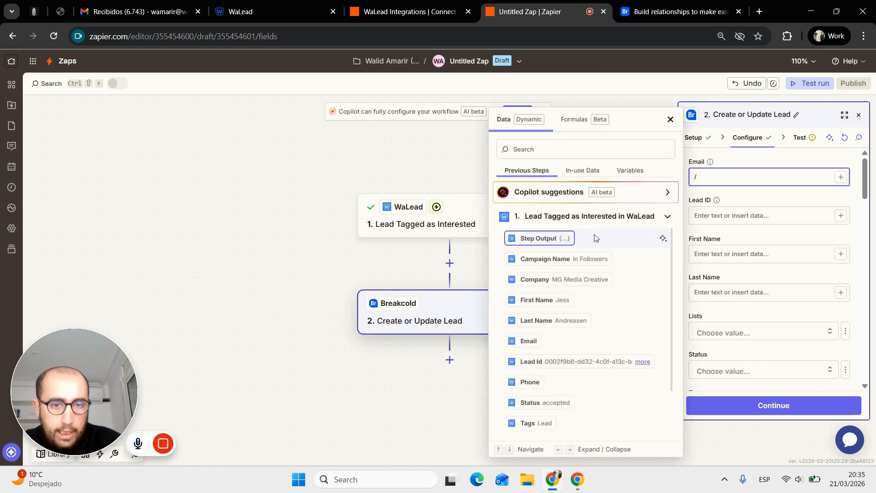
pyautogui.click(524, 341)
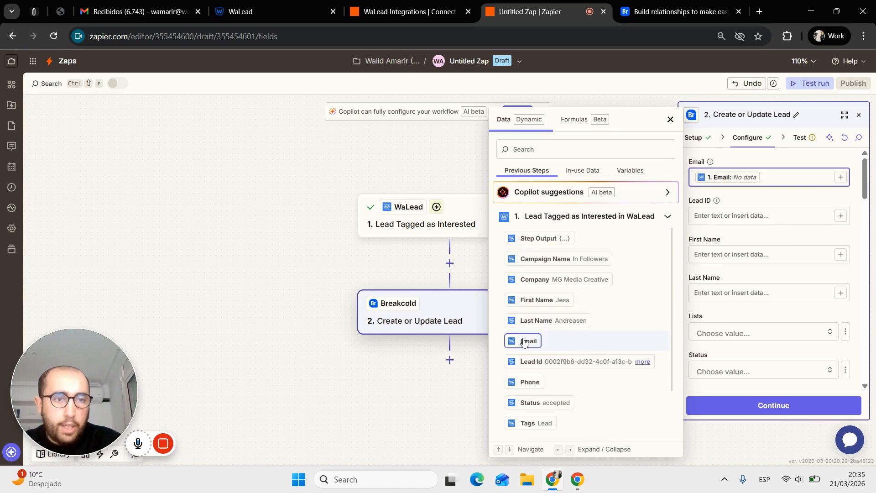
pyautogui.click(720, 248)
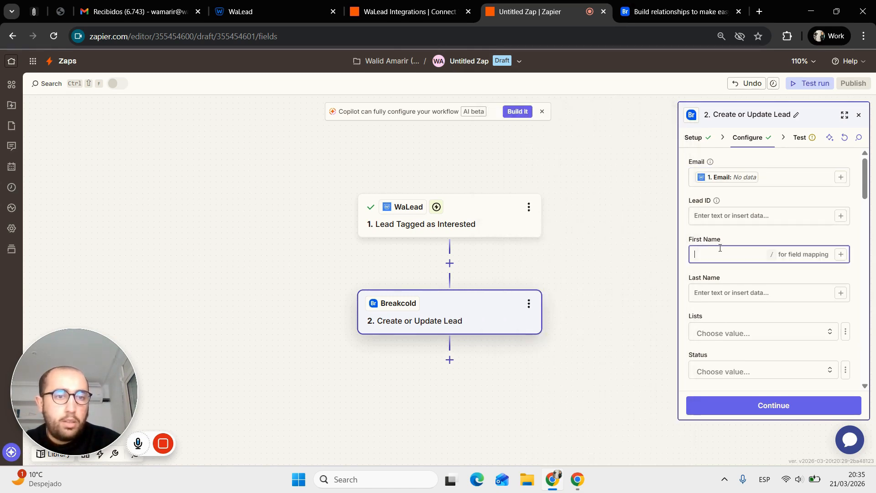
pyautogui.write('/')
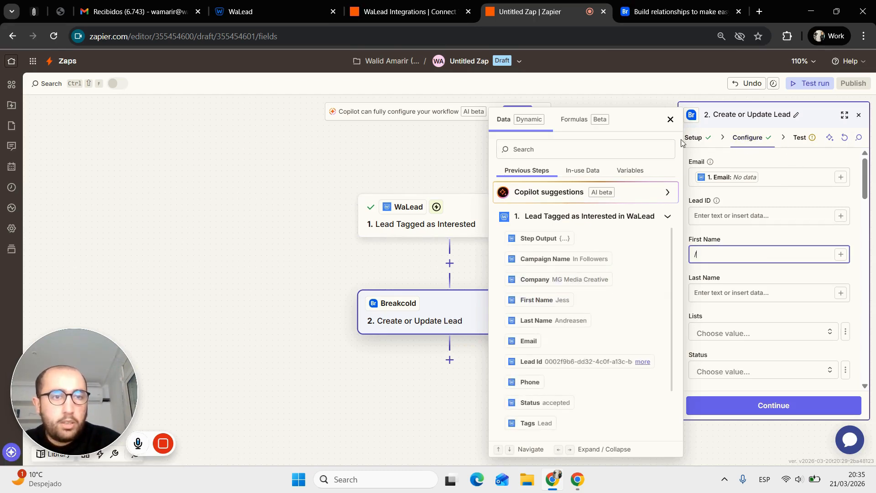
# - Reload the trigger's test records and use Lead B as sample data
pyautogui.click(403, 223)
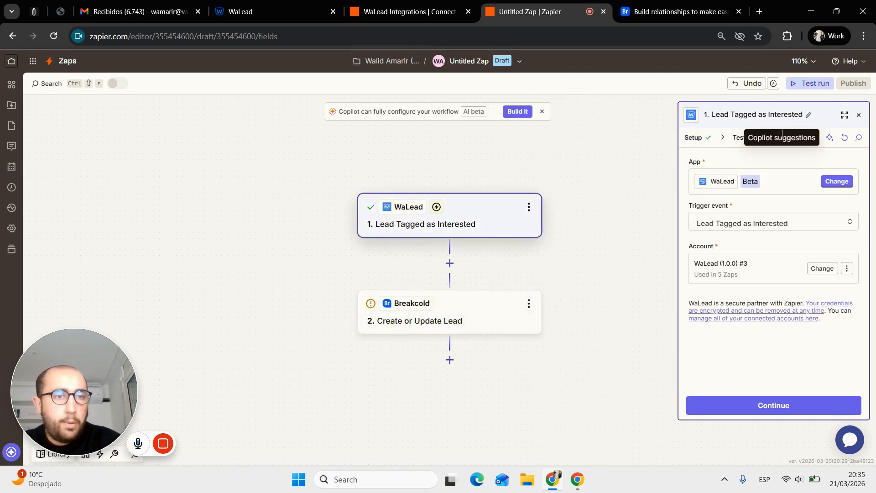
pyautogui.click(739, 138)
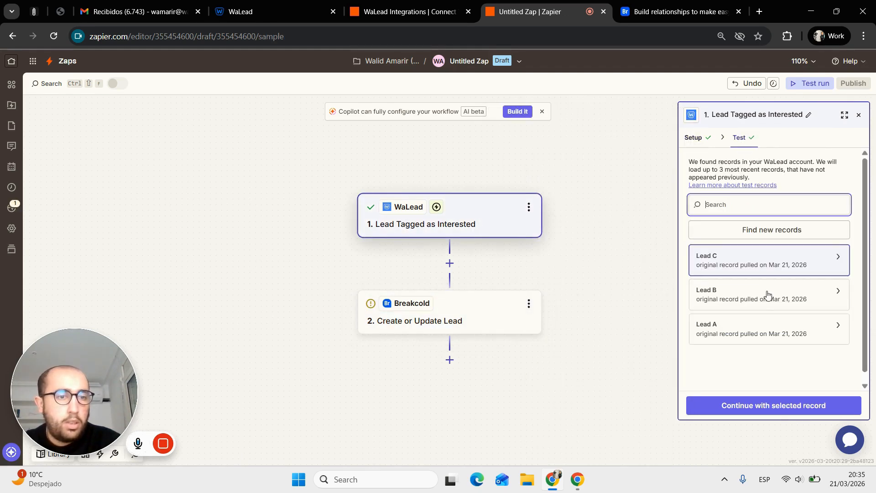
pyautogui.click(766, 295)
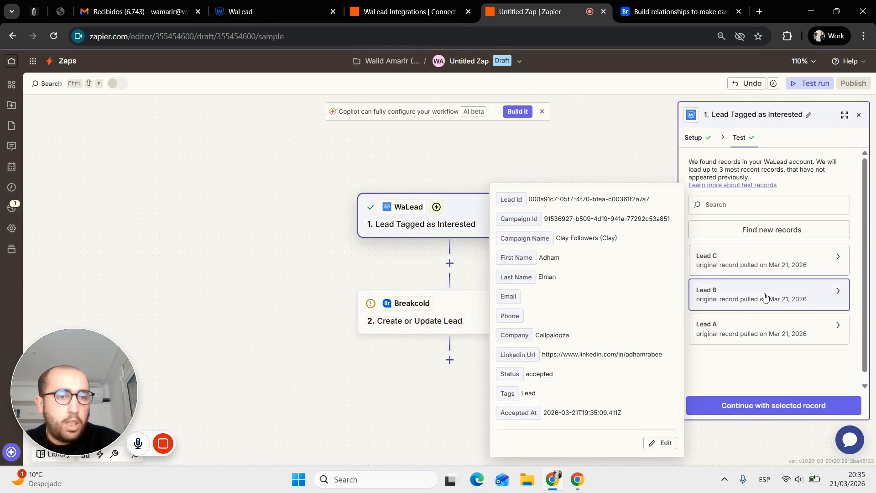
pyautogui.click(792, 412)
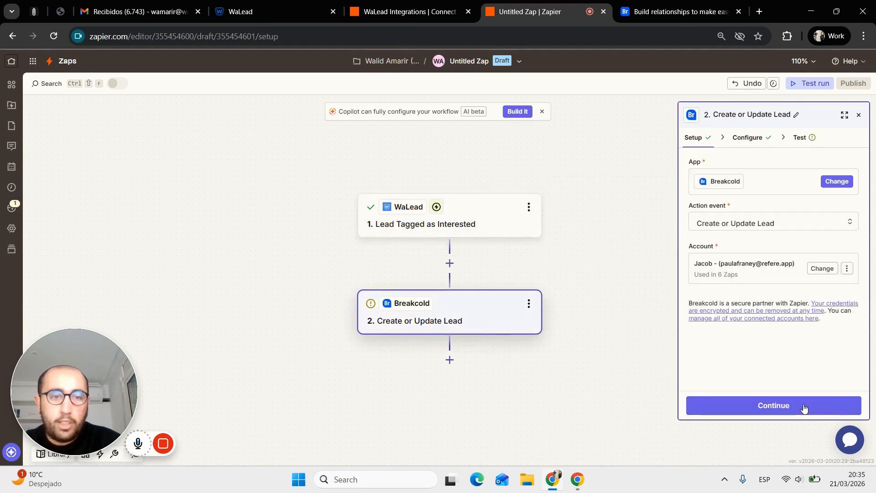
pyautogui.click(804, 406)
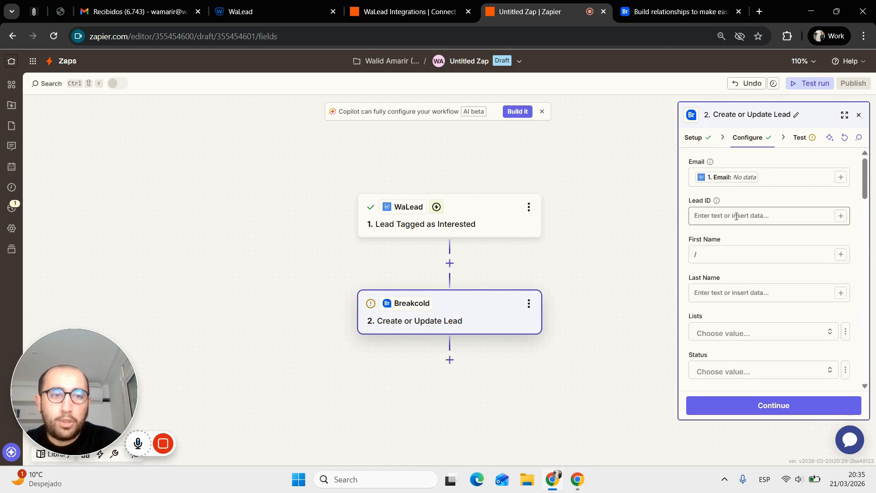
pyautogui.click(738, 213)
pyautogui.click(741, 246)
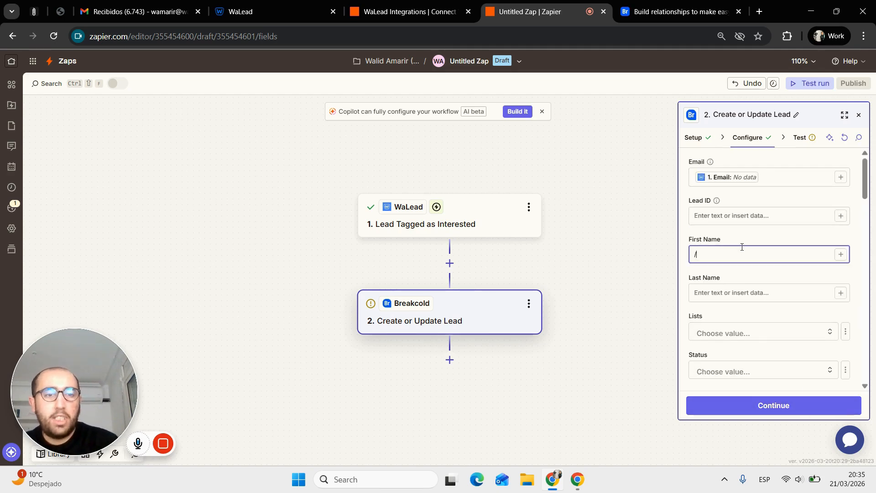
pyautogui.write('/')
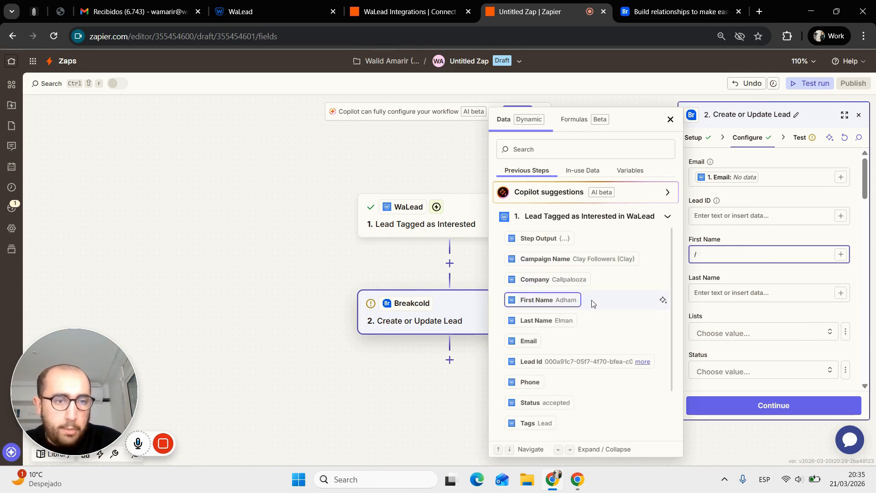
pyautogui.click(549, 303)
pyautogui.click(705, 293)
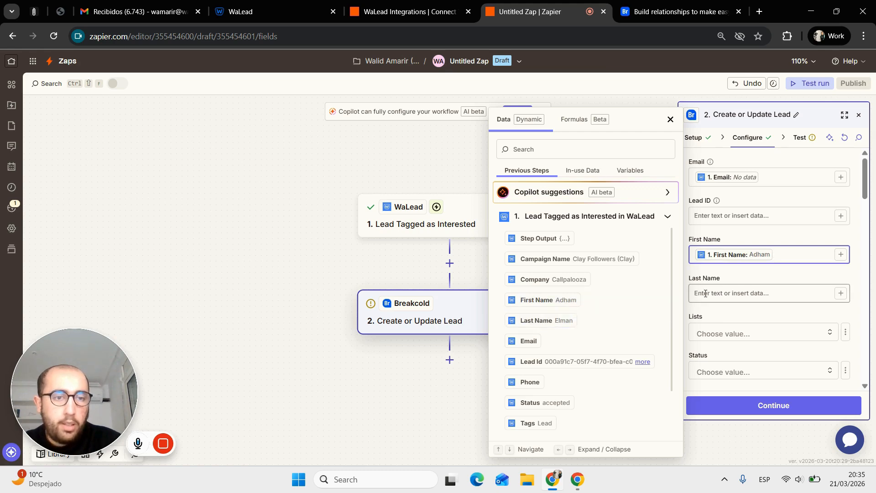
pyautogui.write('/')
pyautogui.press('Escape')
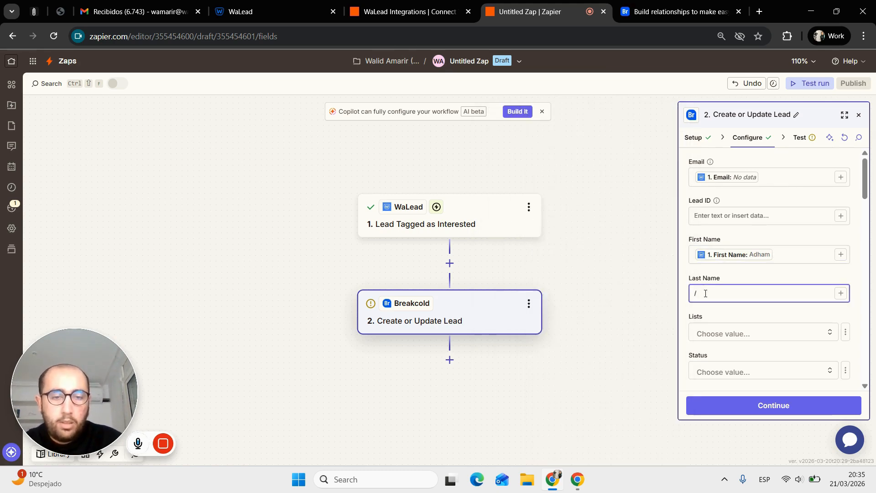
pyautogui.click(705, 293)
pyautogui.click(652, 321)
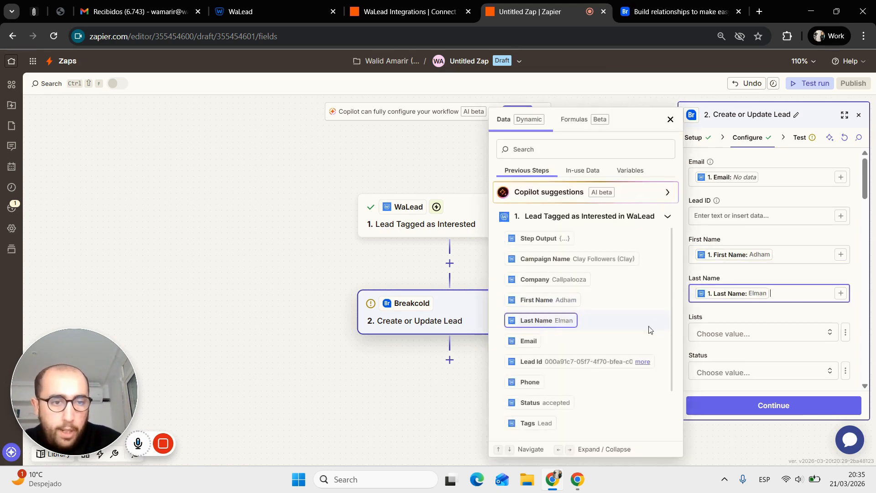
pyautogui.scroll(-2, 710, 334)
# - Set Lists to Pipeline Walid, then switch to Breakcold to check its status stages
pyautogui.click(737, 230)
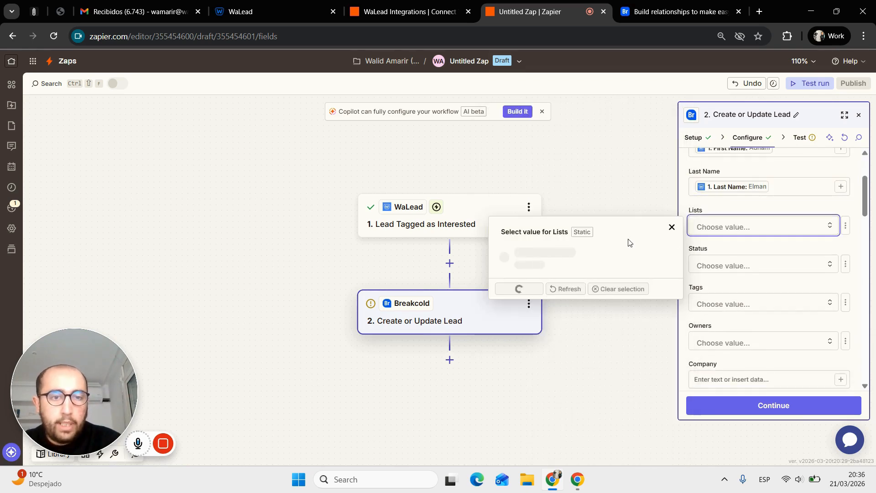
pyautogui.write('w')
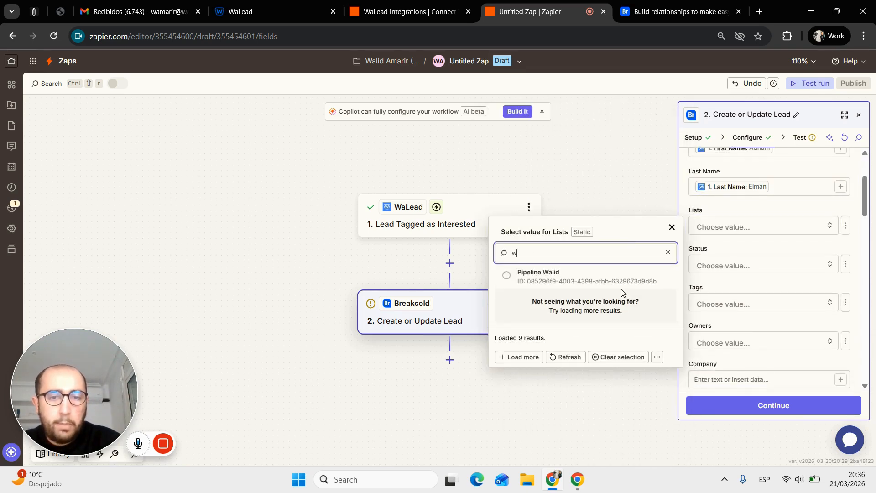
pyautogui.click(597, 273)
pyautogui.scroll(-1, 707, 287)
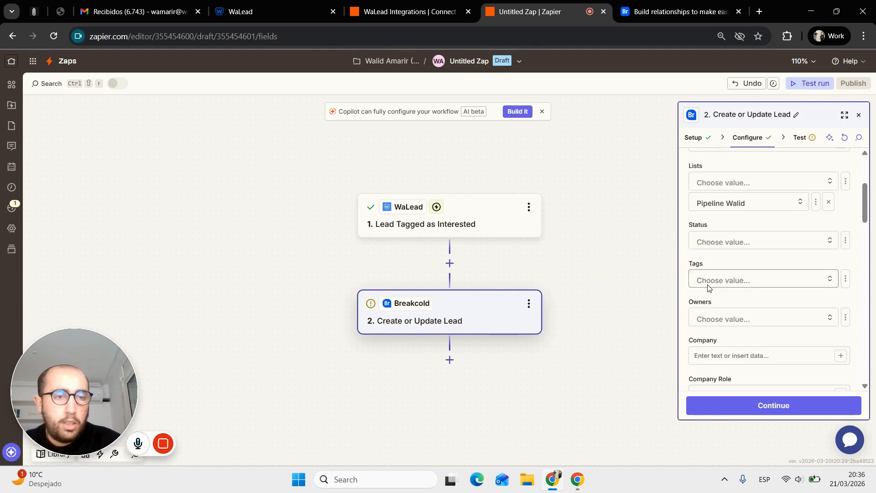
pyautogui.click(732, 242)
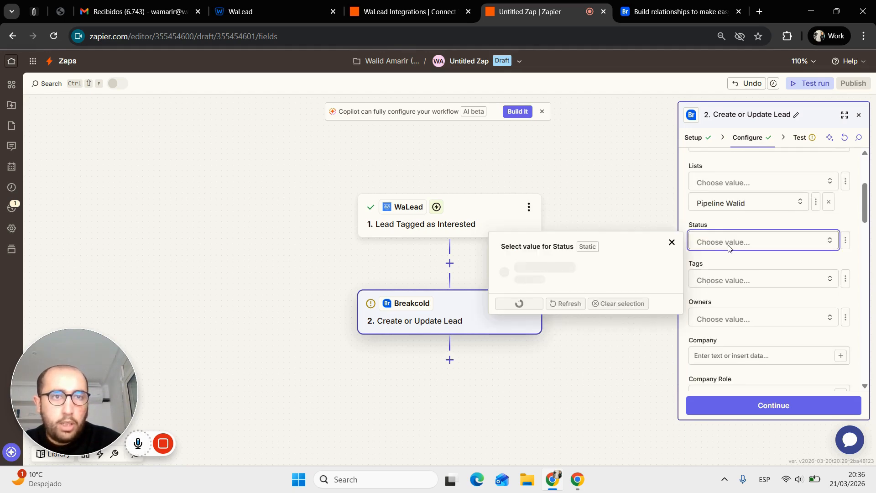
pyautogui.click(637, 13)
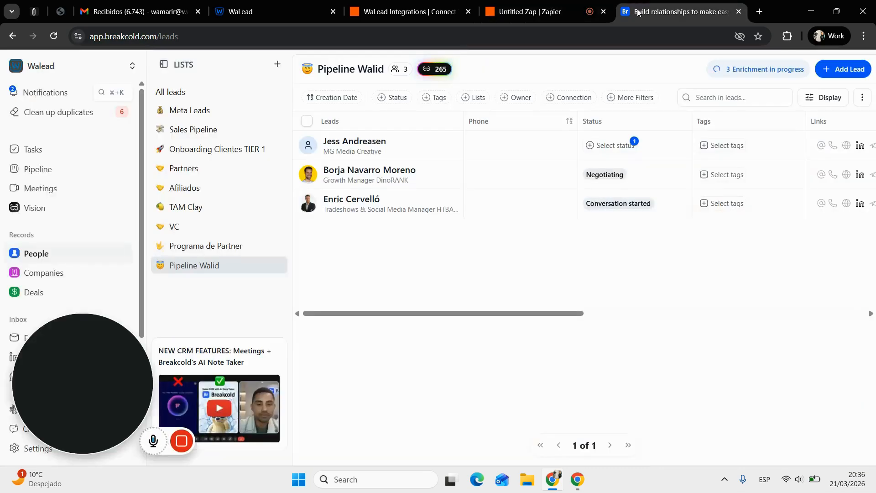
# - Compare the Pipeline Walid stage columns against a 'cold' search in Zapier's Status choices
pyautogui.click(63, 177)
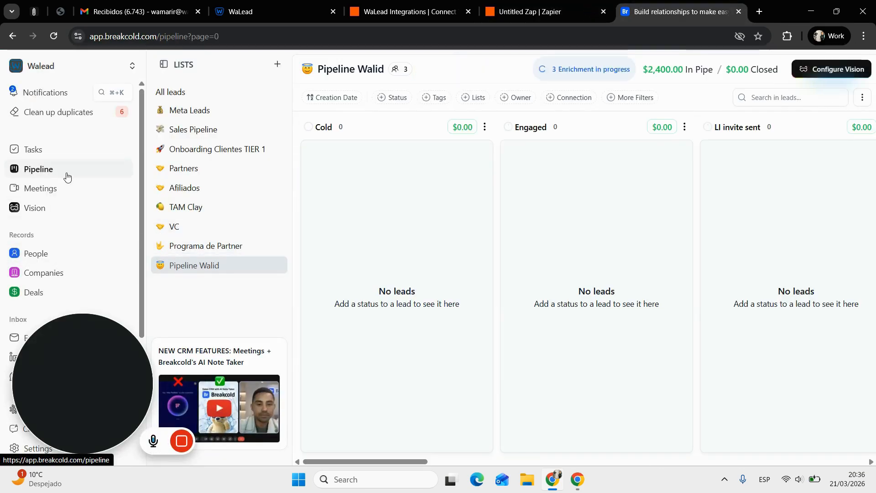
pyautogui.click(529, 11)
pyautogui.write('co')
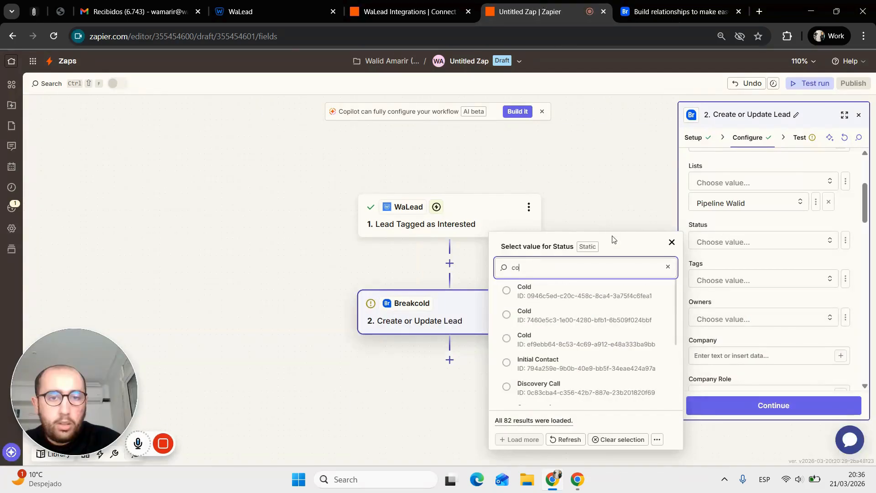
pyautogui.write('ld')
pyautogui.click(679, 12)
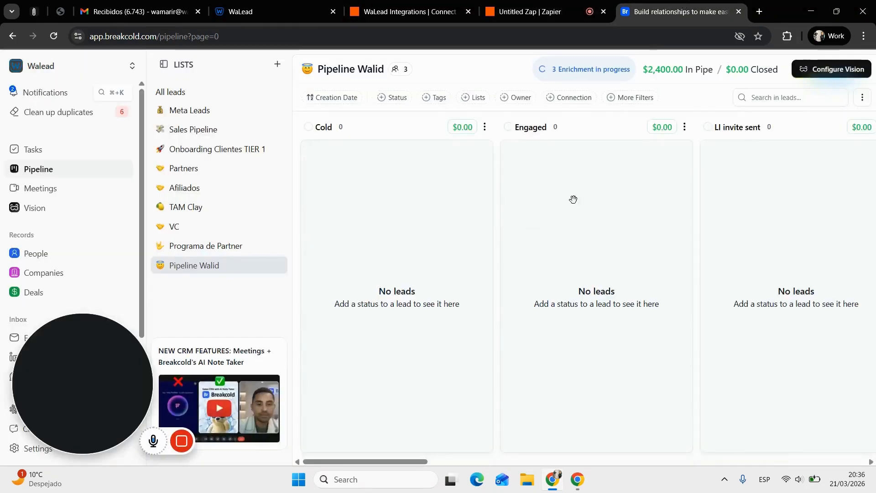
pyautogui.hscroll(3, 573, 200)
pyautogui.click(529, 11)
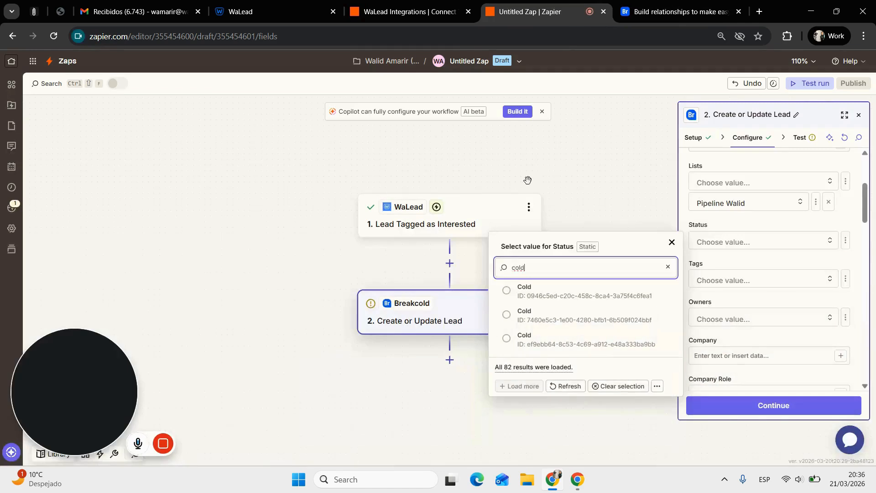
# - Try an 'LI' Status search, then scroll the Pipeline Walid board again to read stage names
pyautogui.doubleClick(531, 246)
pyautogui.doubleClick(539, 267)
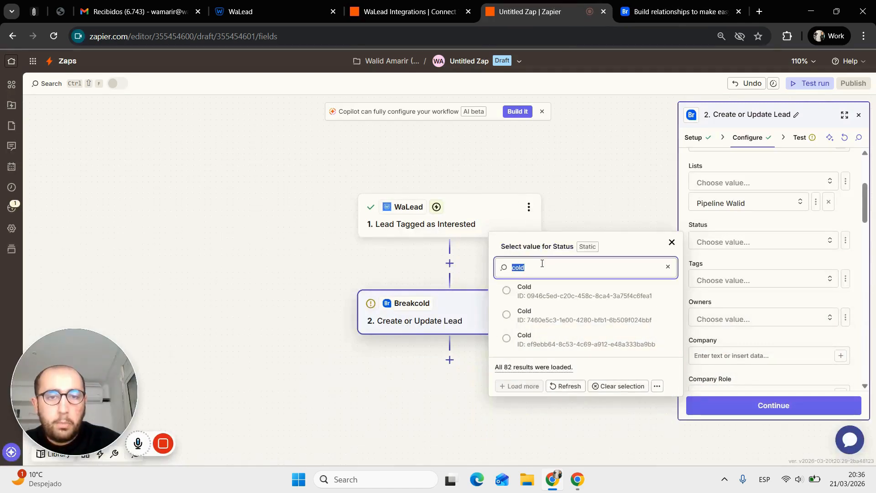
pyautogui.write('LI')
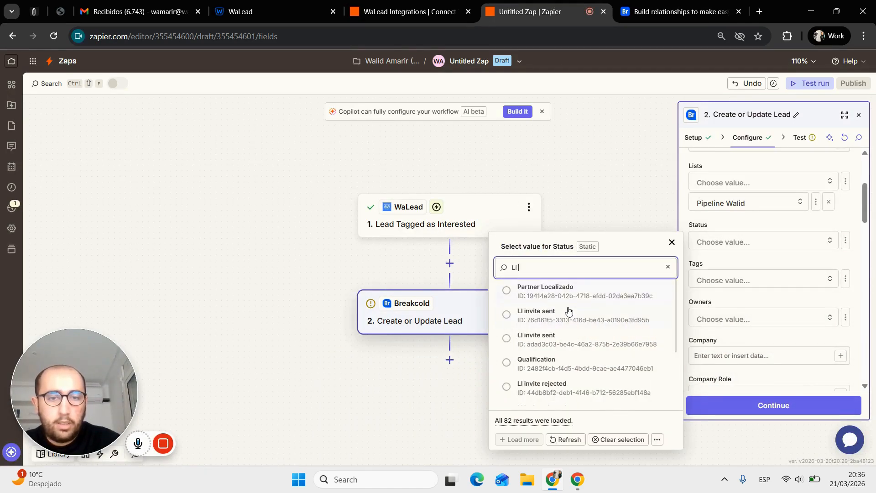
pyautogui.click(680, 11)
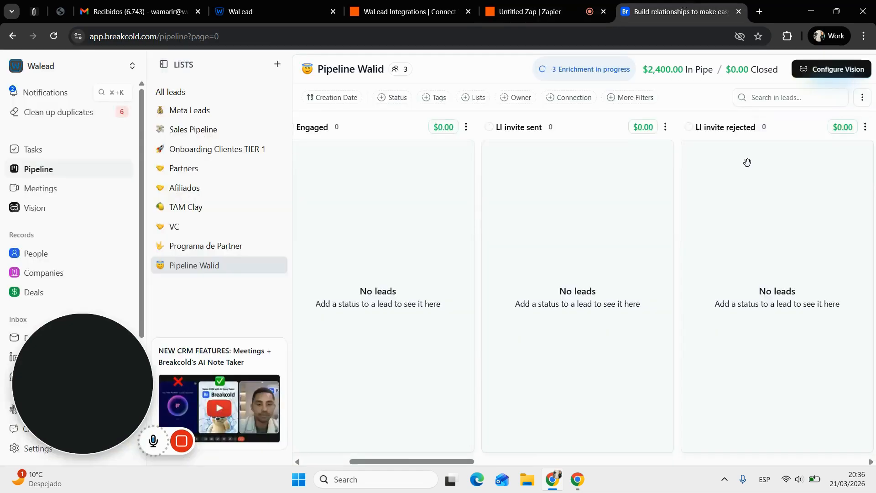
pyautogui.hscroll(5, 747, 163)
pyautogui.hscroll(-1, 747, 162)
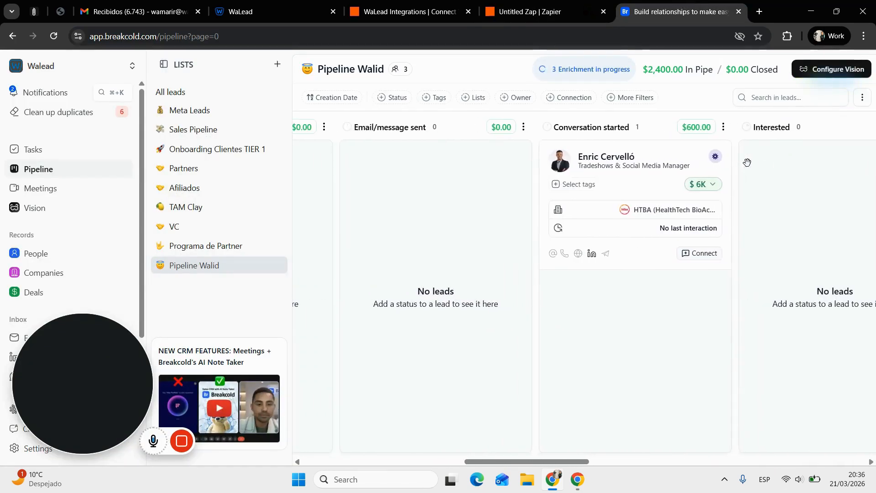
pyautogui.hscroll(1, 747, 163)
pyautogui.hscroll(-6, 747, 163)
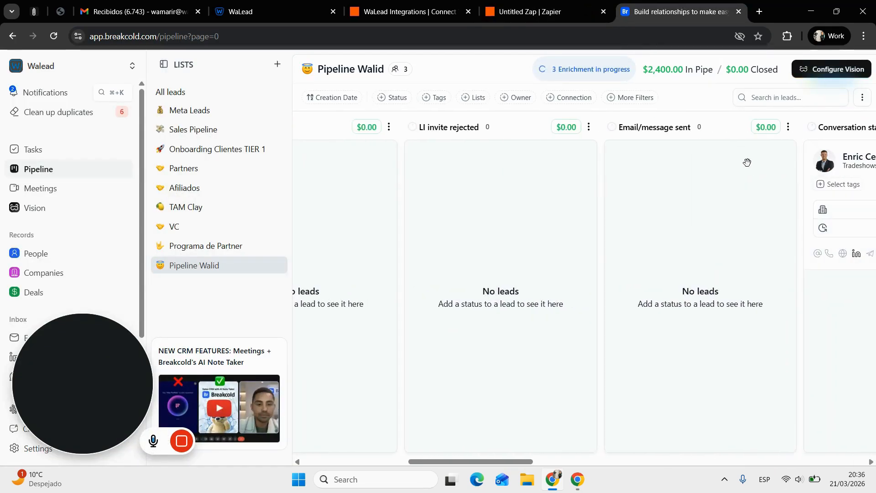
pyautogui.hscroll(-1, 555, 198)
pyautogui.click(529, 11)
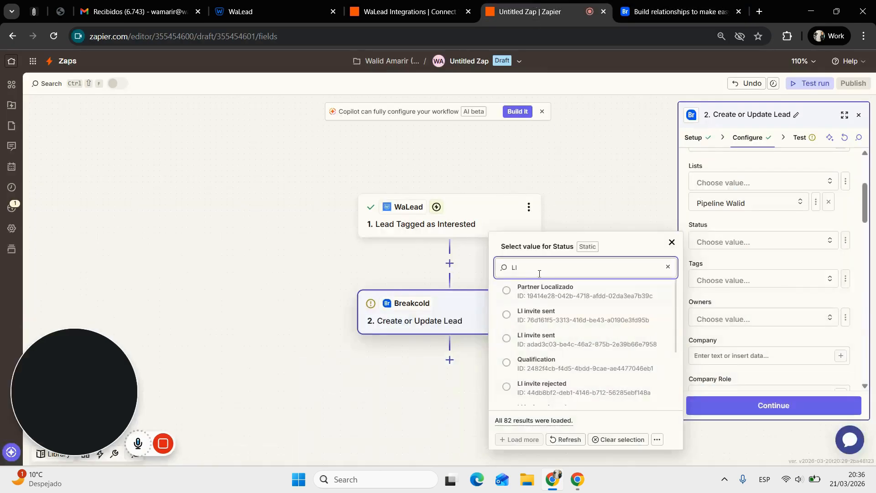
# - Search 'email' in Status and choose Email/message sent
pyautogui.hotkey('ctrl', 'a')
pyautogui.write('email')
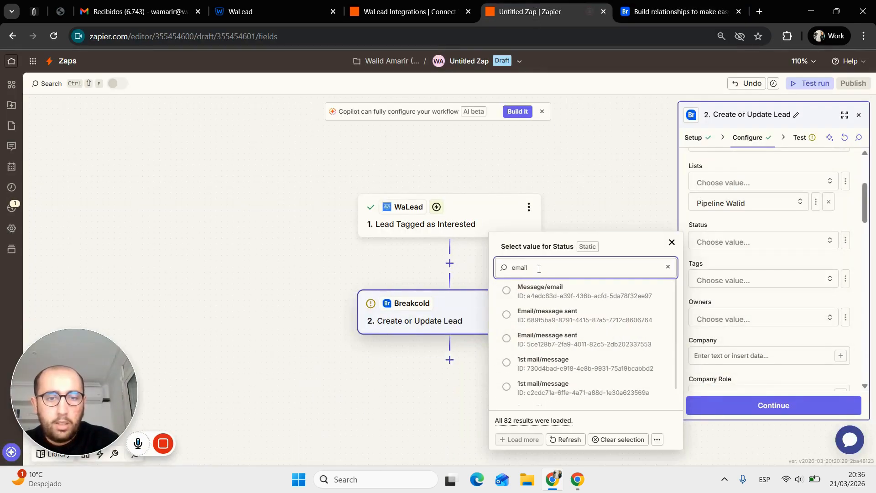
pyautogui.write('Y')
pyautogui.click(588, 348)
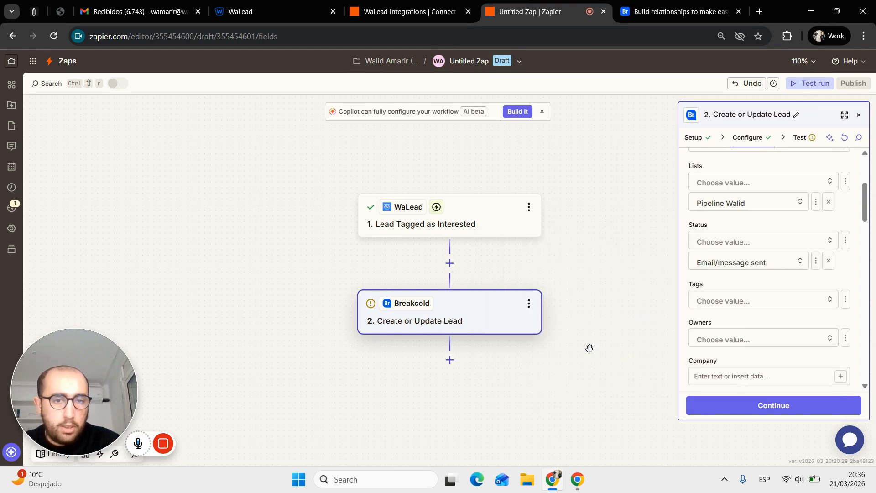
pyautogui.scroll(-2, 777, 321)
pyautogui.click(750, 248)
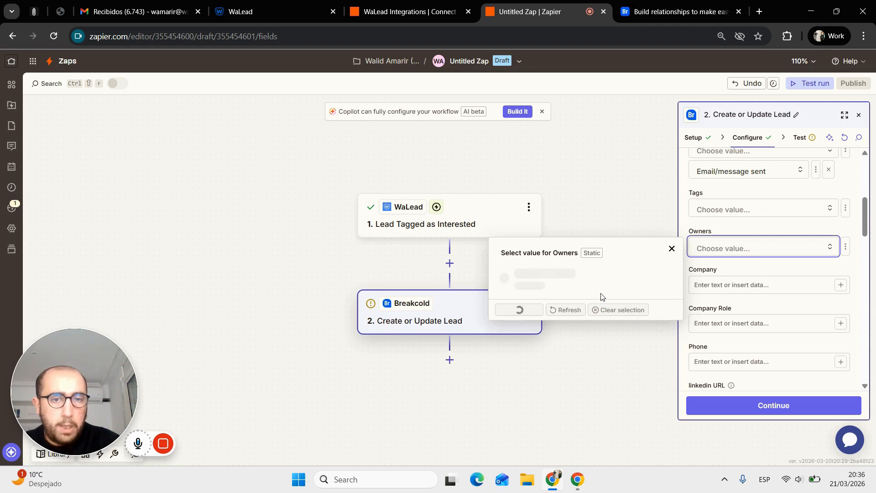
# - Assign the account user as owner and map the WaLead Company (Callpalooza) into Company
pyautogui.click(602, 297)
pyautogui.click(702, 284)
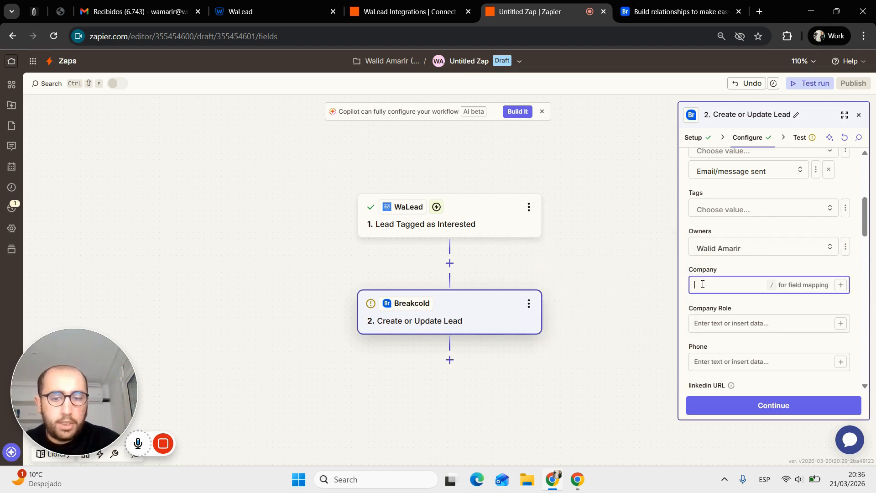
pyautogui.write('/')
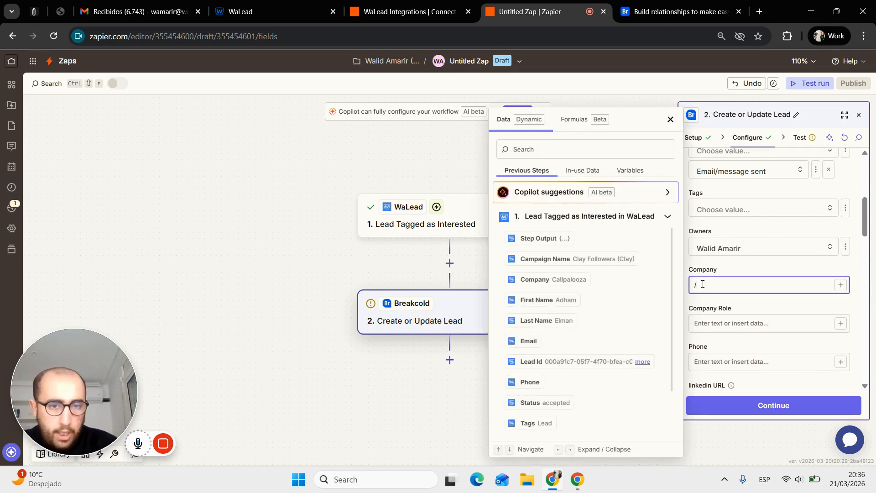
pyautogui.scroll(-1, 591, 283)
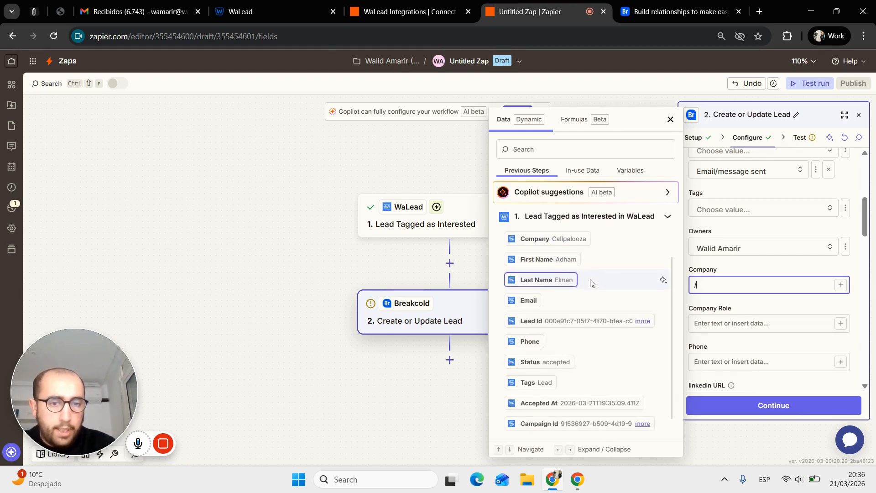
pyautogui.scroll(-1, 592, 283)
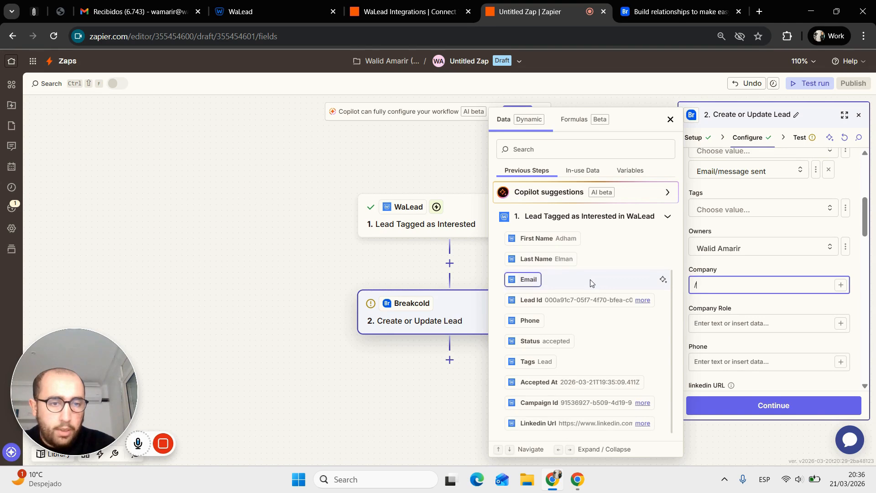
pyautogui.scroll(2, 592, 282)
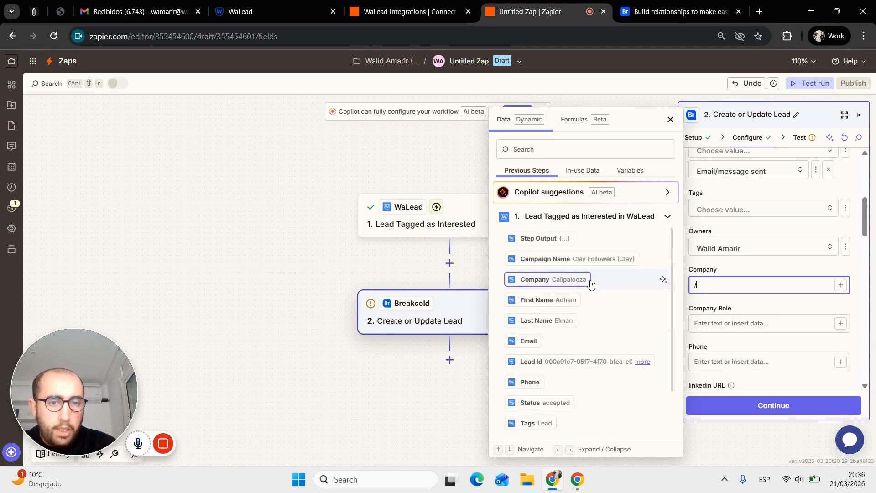
pyautogui.scroll(-2, 592, 283)
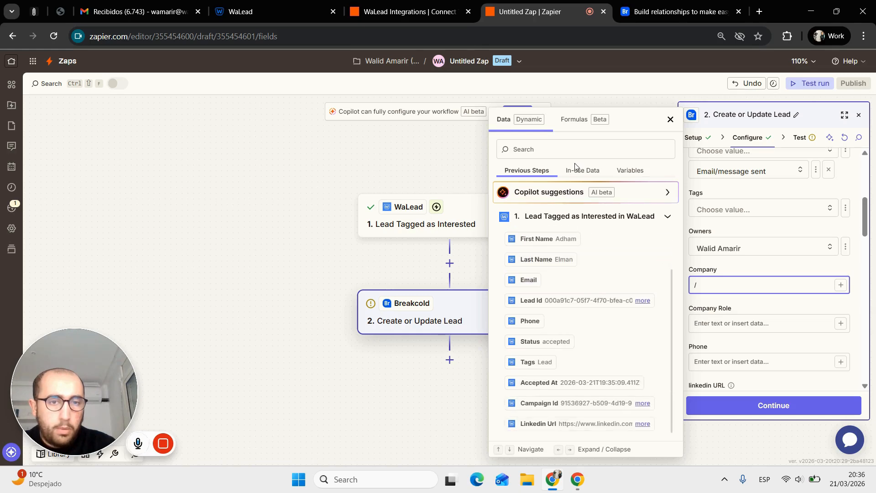
pyautogui.click(569, 151)
pyautogui.write('co')
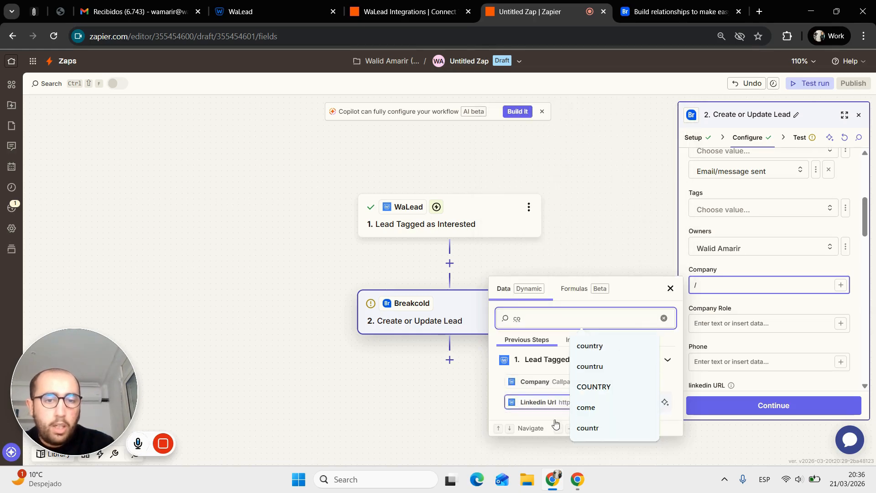
pyautogui.click(535, 382)
pyautogui.scroll(-2, 763, 353)
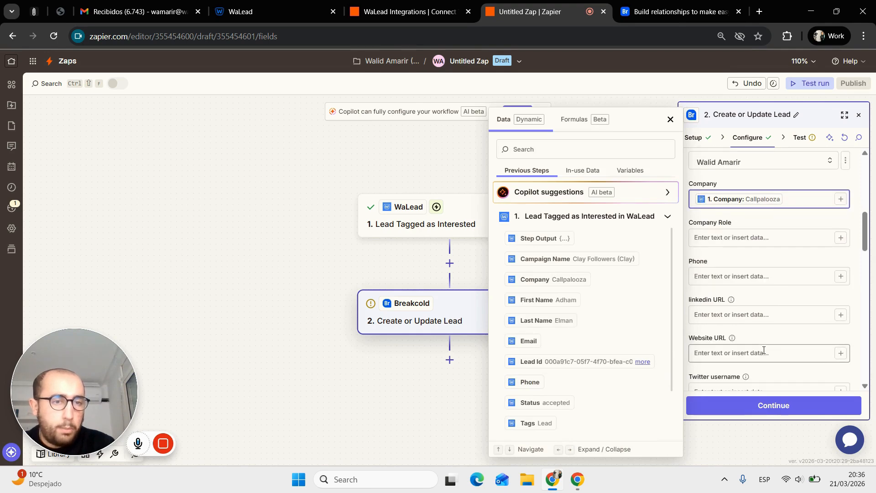
pyautogui.scroll(-1, 608, 383)
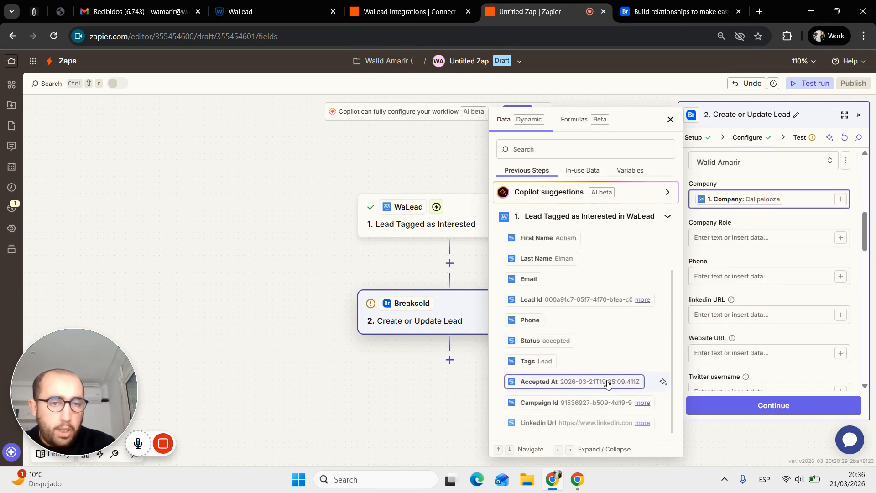
pyautogui.scroll(1, 606, 381)
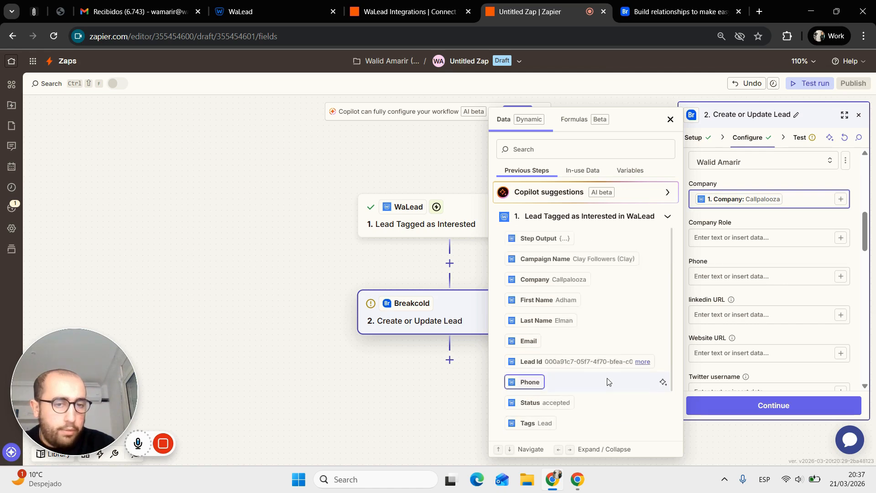
pyautogui.scroll(-1, 660, 256)
# - Map the WaLead Linkedin Url into the linkedin URL field, leaving Tags empty
pyautogui.click(727, 313)
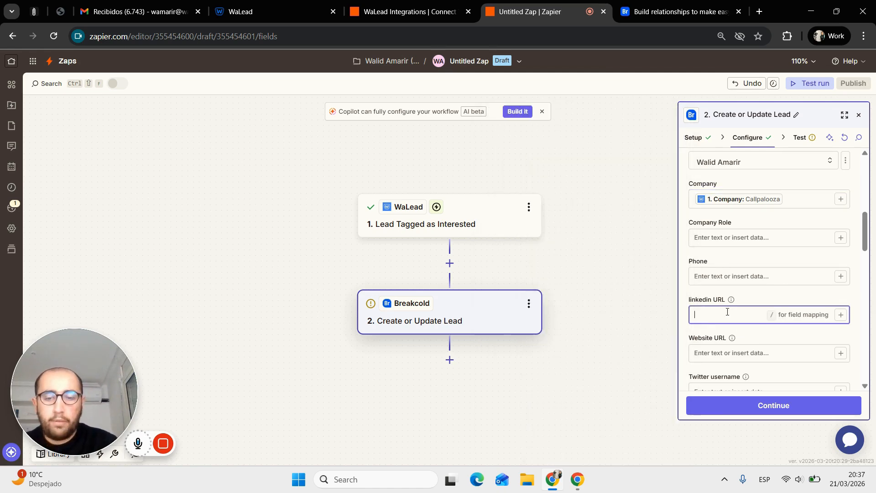
pyautogui.write('/')
pyautogui.scroll(-1, 595, 324)
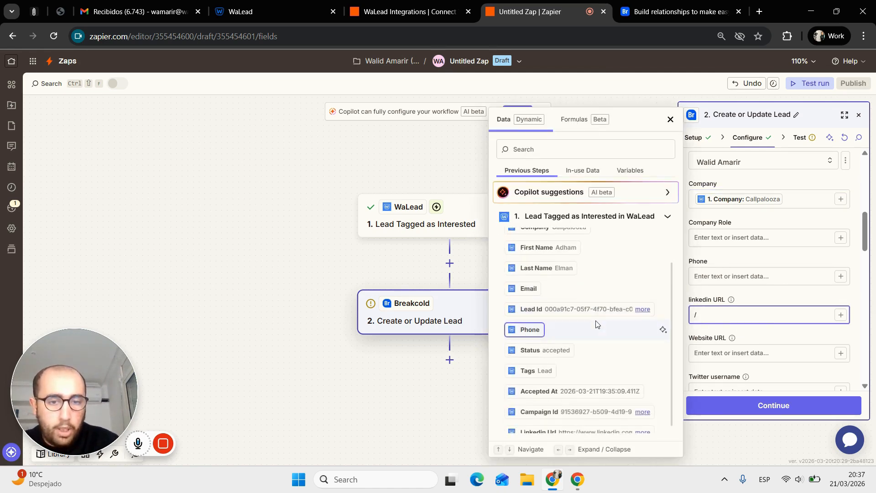
pyautogui.click(592, 422)
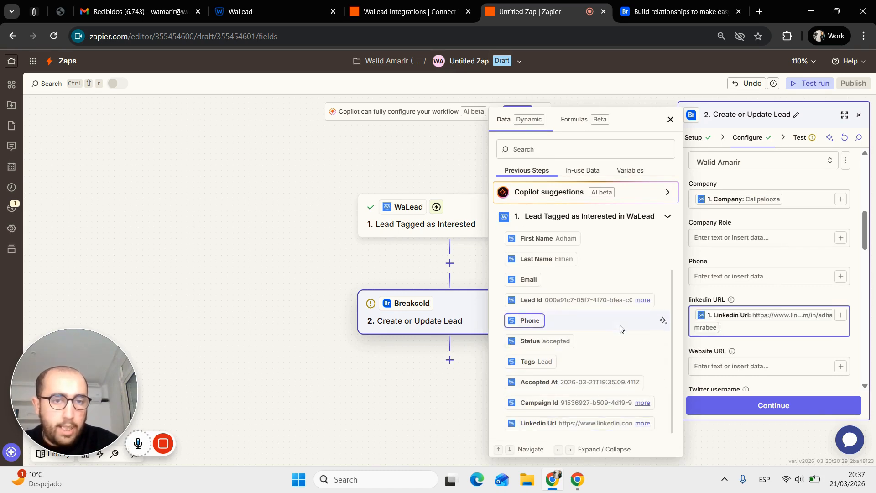
pyautogui.scroll(1, 622, 327)
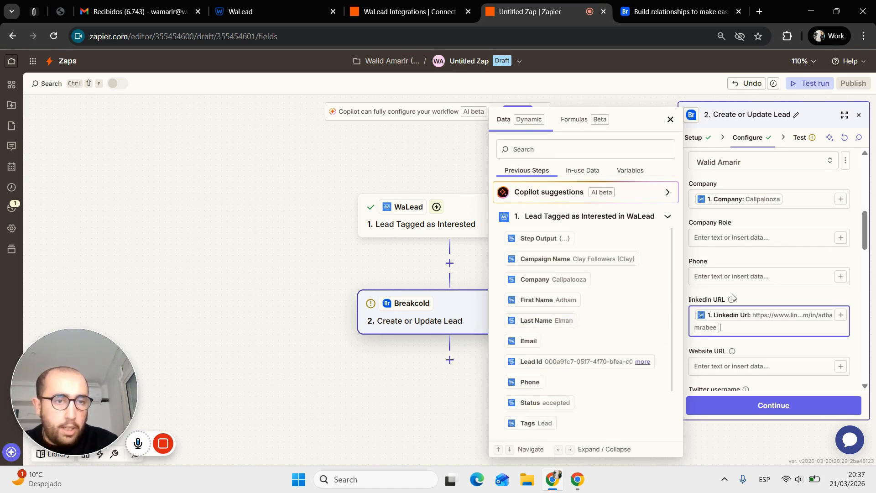
pyautogui.scroll(-3, 734, 294)
pyautogui.scroll(-2, 731, 291)
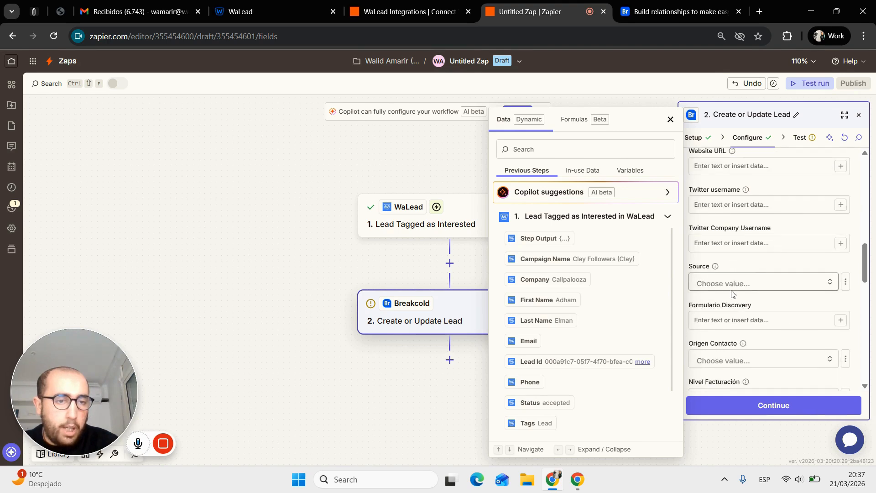
pyautogui.scroll(10, 731, 292)
pyautogui.scroll(-2, 723, 322)
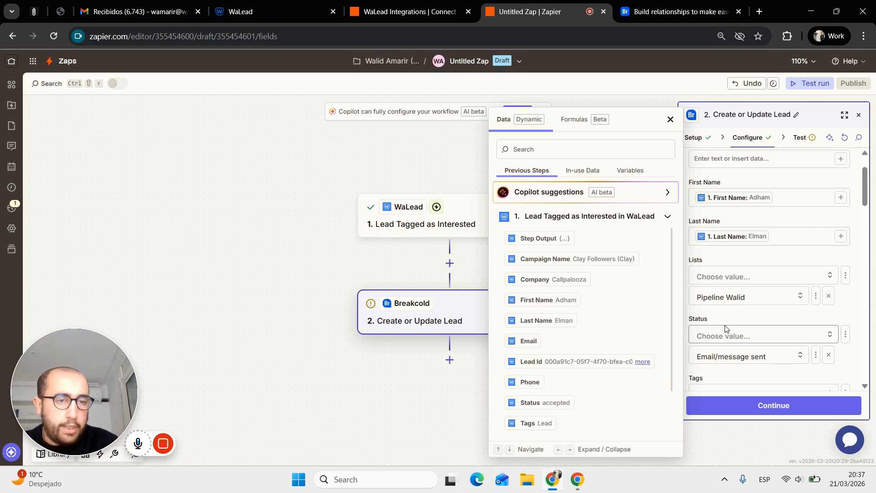
pyautogui.scroll(-2, 723, 323)
pyautogui.click(725, 321)
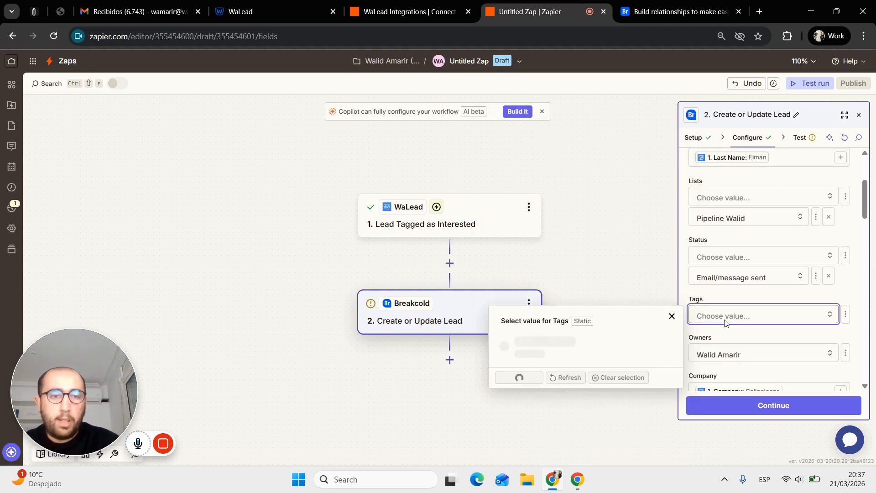
pyautogui.scroll(-3, 738, 292)
pyautogui.click(748, 262)
pyautogui.scroll(-2, 750, 261)
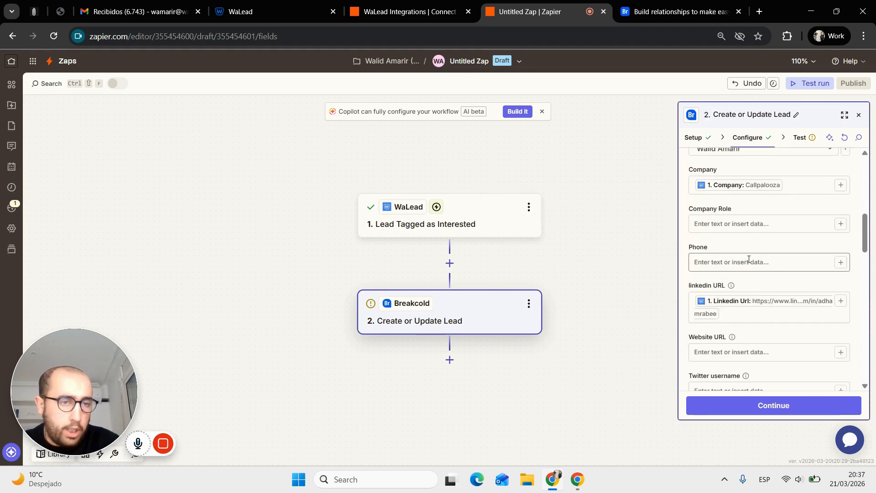
# - Map Campaign Name into Company Role and run a successful Breakcold test step
pyautogui.click(726, 224)
pyautogui.write('/')
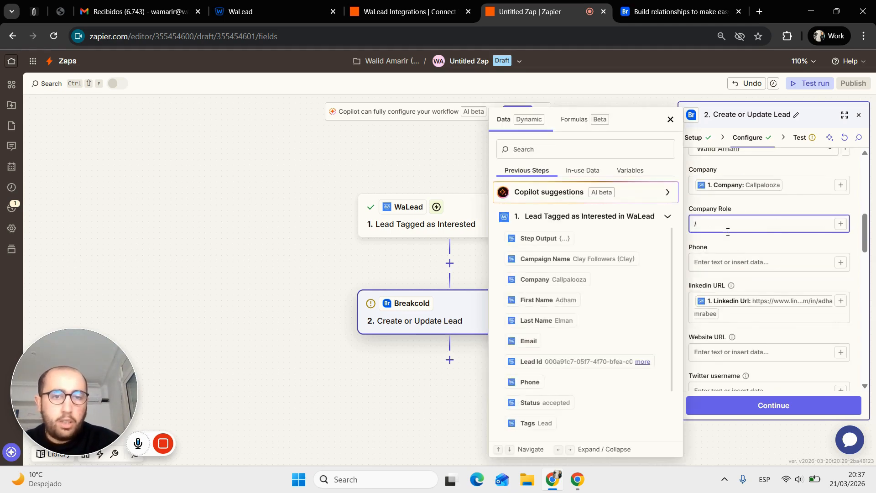
pyautogui.click(587, 260)
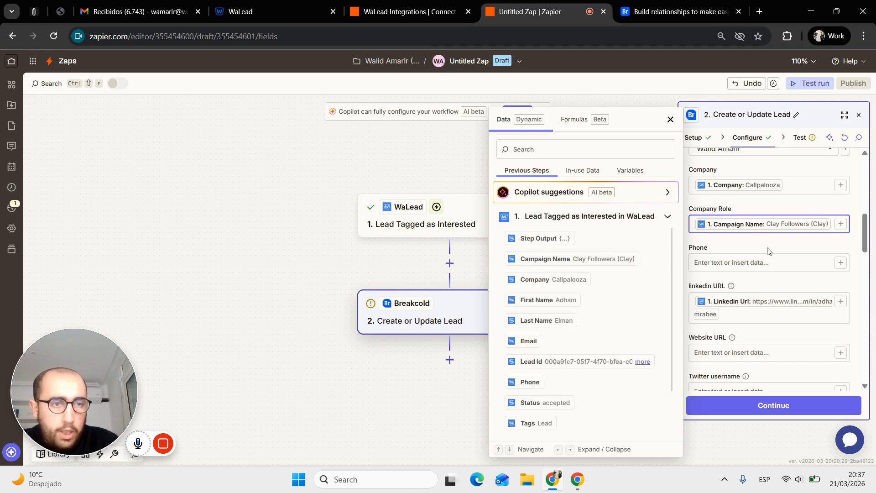
pyautogui.click(771, 246)
pyautogui.scroll(-5, 771, 247)
pyautogui.scroll(-5, 771, 247)
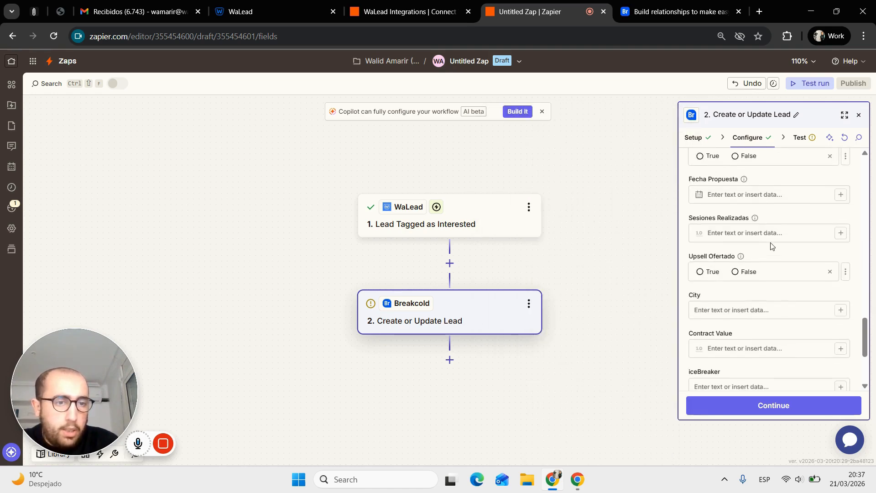
pyautogui.click(778, 405)
pyautogui.click(782, 410)
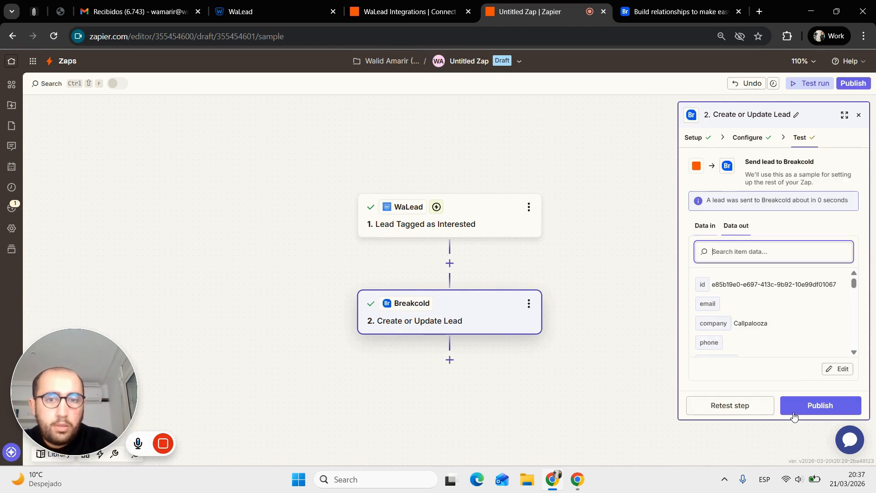
# - Switch to Breakcold and reload the pipeline page to check for the new lead
pyautogui.click(688, 6)
pyautogui.click(588, 39)
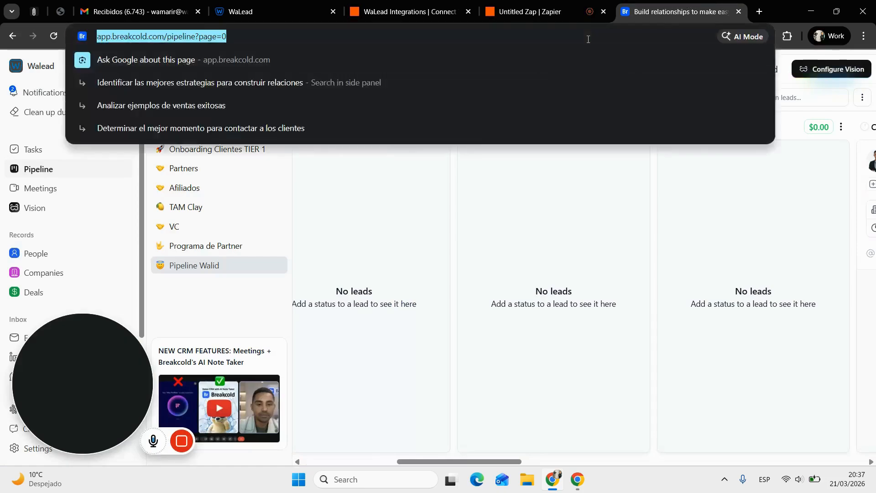
pyautogui.press('Return')
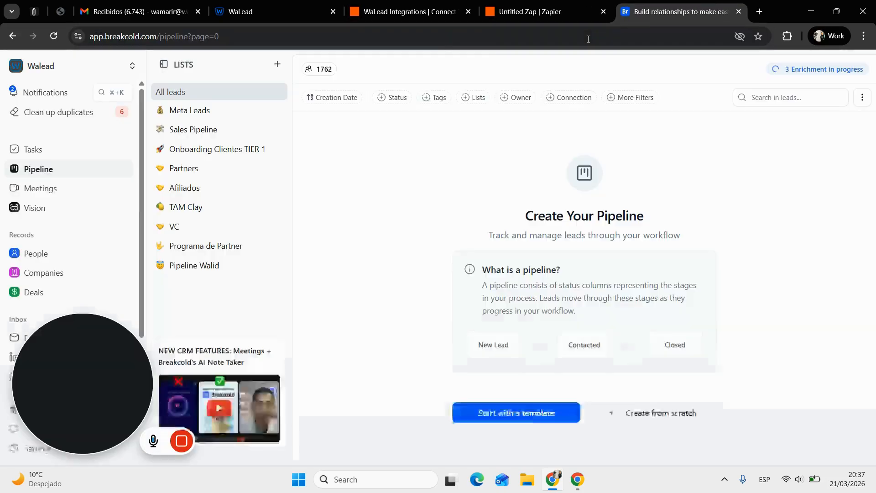
# - Review the Pipeline Walid kanban and its four people leads, then go back to the Zap
pyautogui.click(203, 266)
pyautogui.hscroll(5, 541, 264)
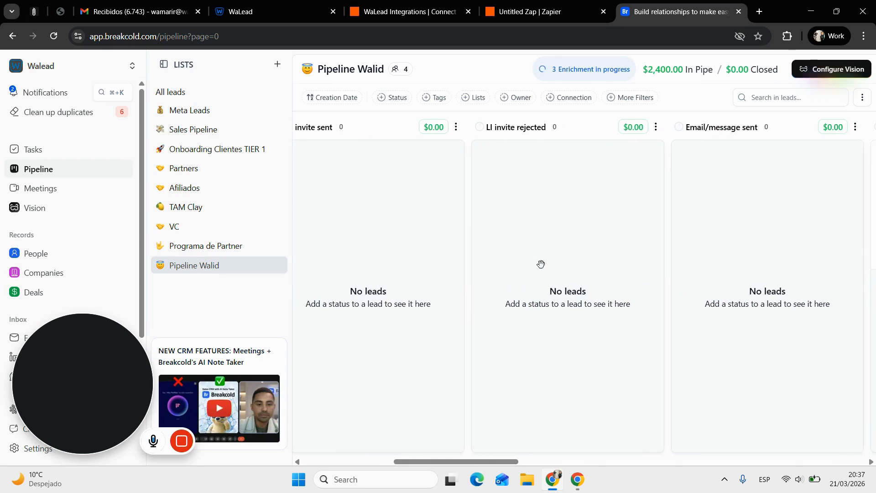
pyautogui.hscroll(-5, 541, 264)
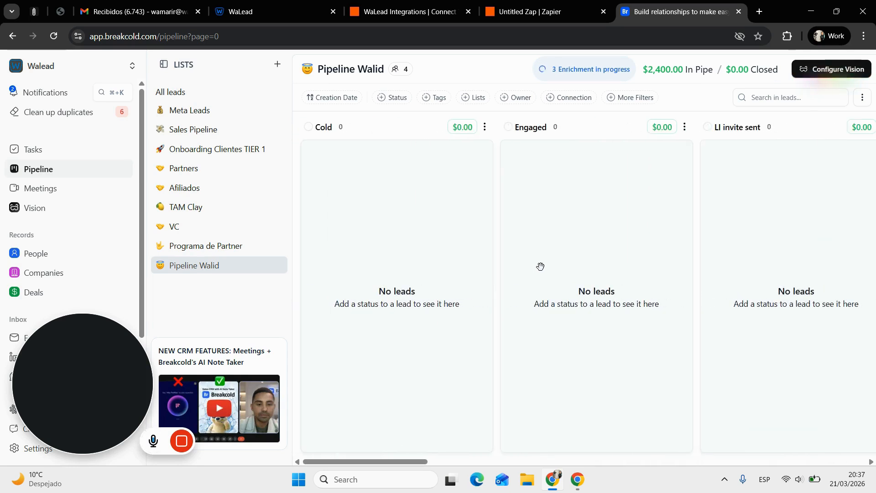
pyautogui.scroll(-2, 109, 241)
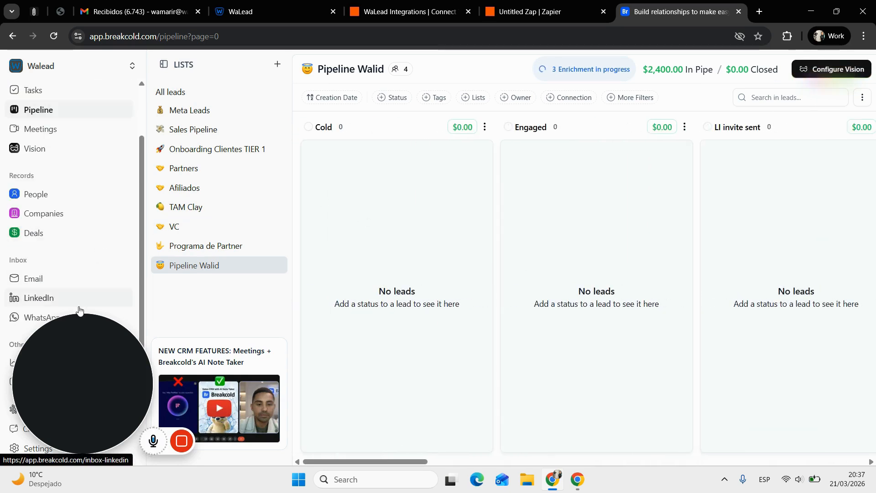
pyautogui.click(52, 194)
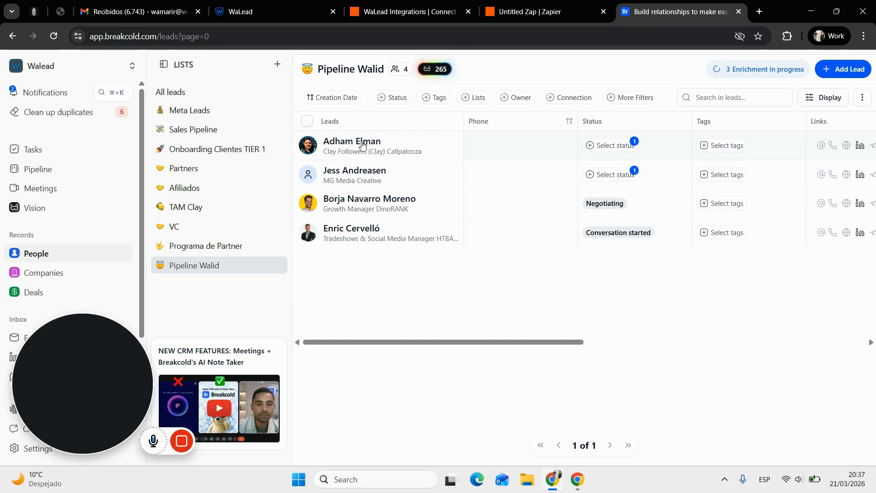
pyautogui.click(529, 5)
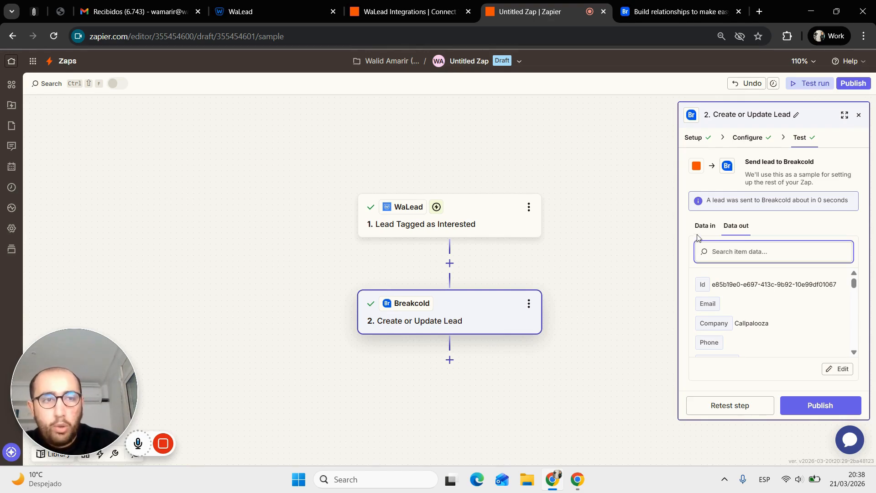
# - Swap the step 1 trigger app from WaLead to Schedule by Zapier
pyautogui.click(858, 115)
pyautogui.click(424, 223)
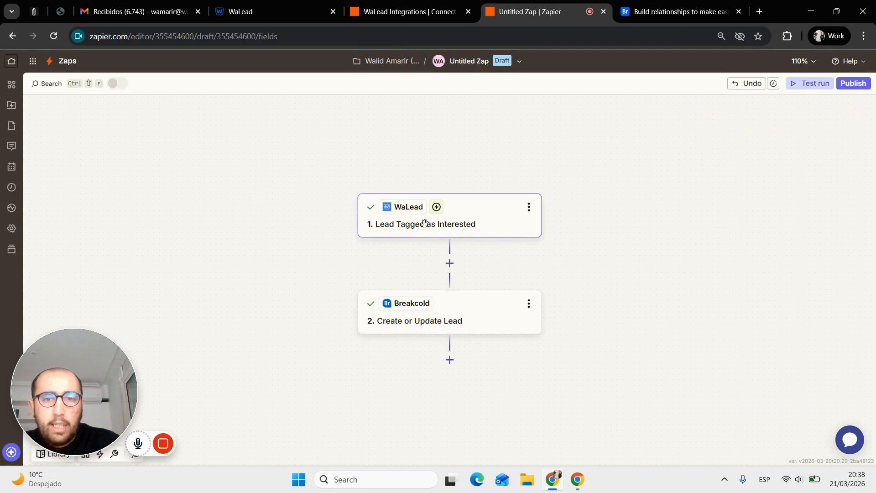
pyautogui.click(826, 180)
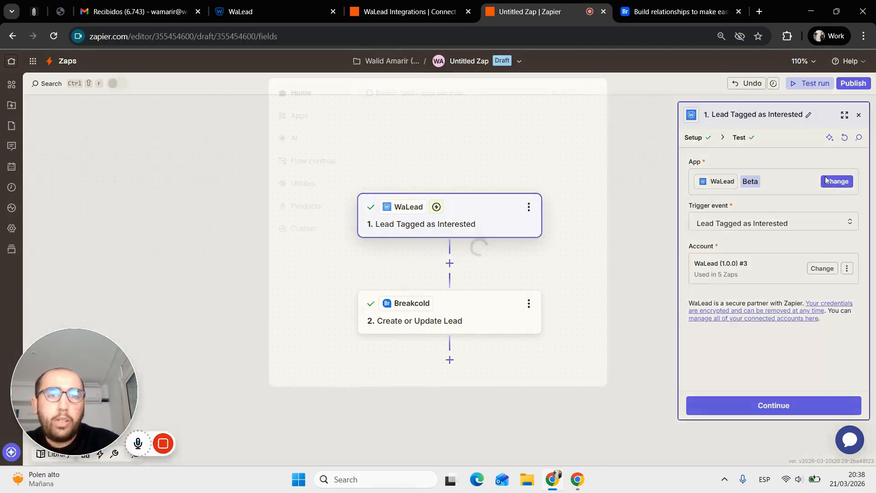
pyautogui.write('sch')
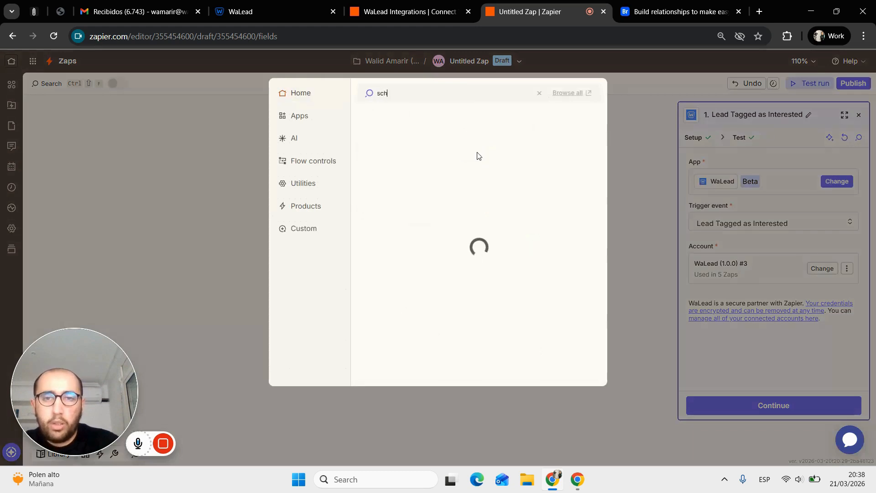
pyautogui.click(435, 120)
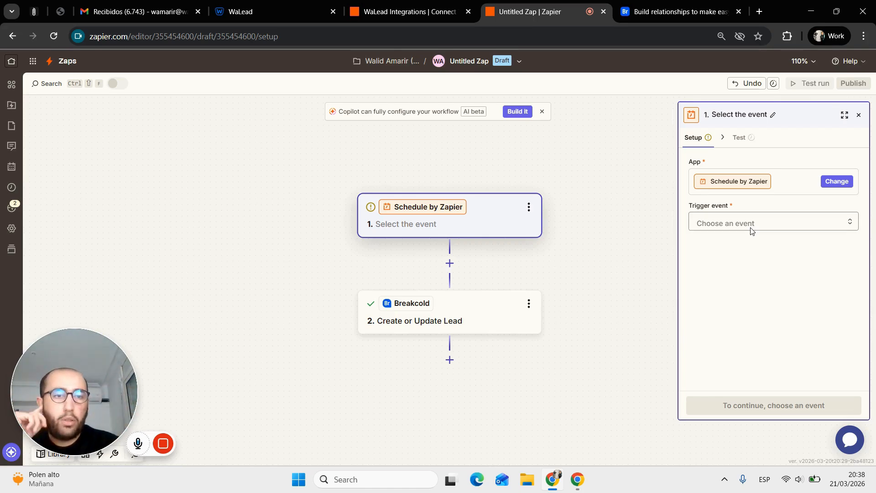
# - Set the schedule trigger to Every Week on Friday at 5:00 PM
pyautogui.click(752, 230)
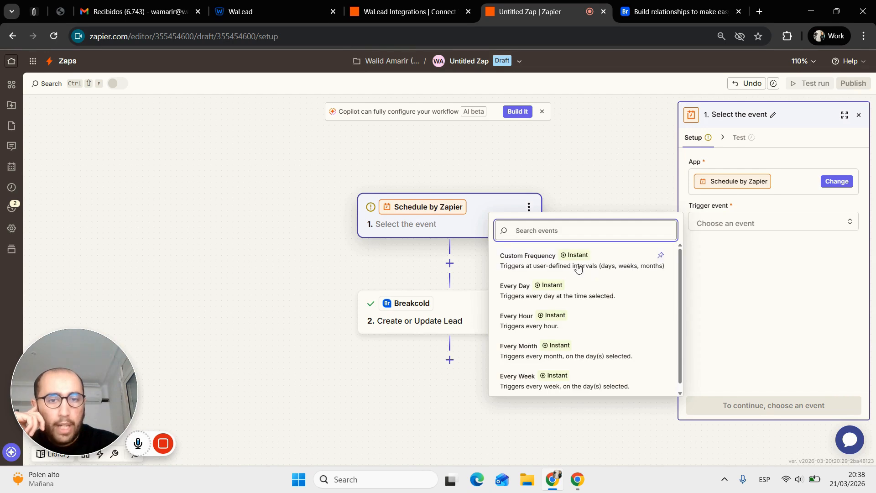
pyautogui.click(591, 388)
pyautogui.click(732, 413)
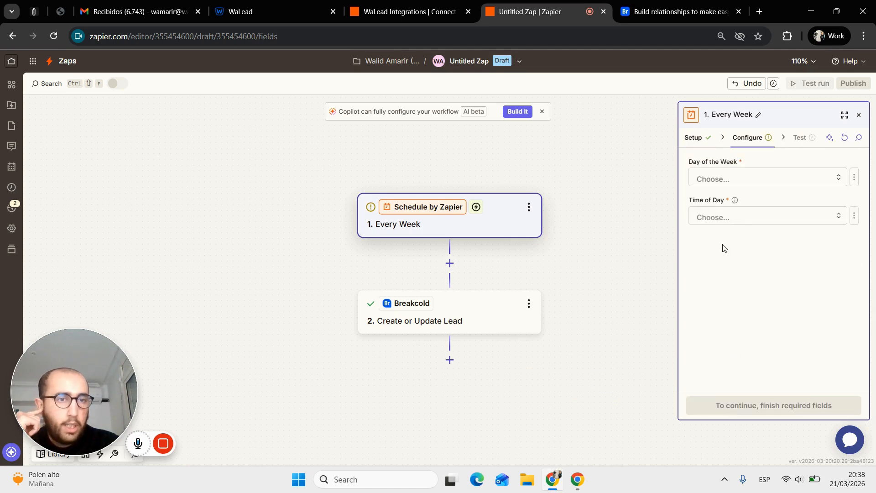
pyautogui.click(714, 182)
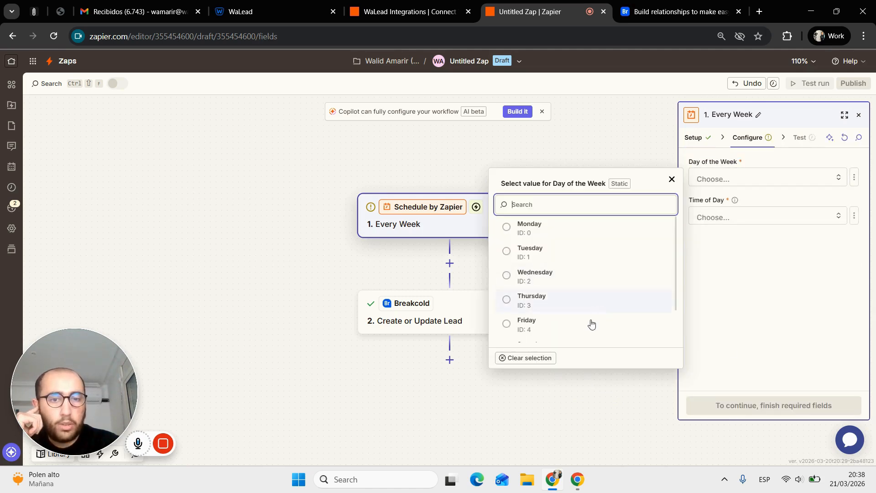
pyautogui.click(588, 334)
pyautogui.click(737, 241)
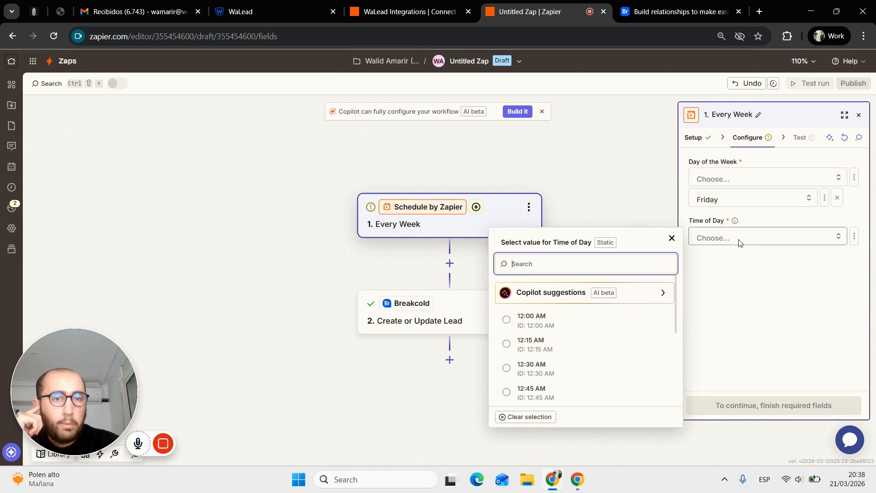
pyautogui.scroll(-20, 629, 340)
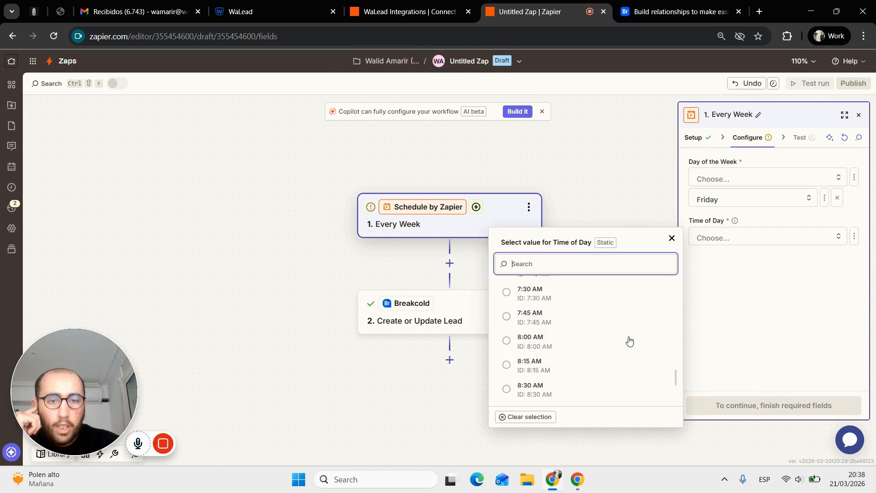
pyautogui.scroll(-5, 629, 340)
pyautogui.scroll(-6, 629, 341)
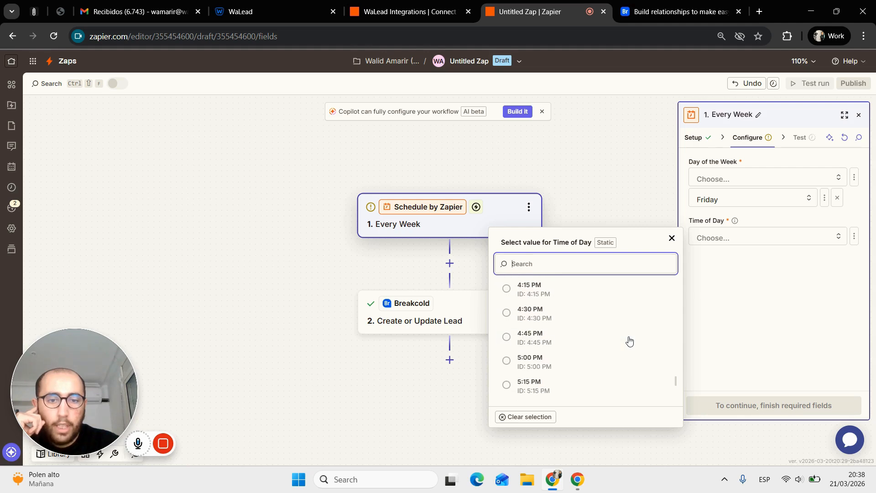
pyautogui.scroll(3, 622, 371)
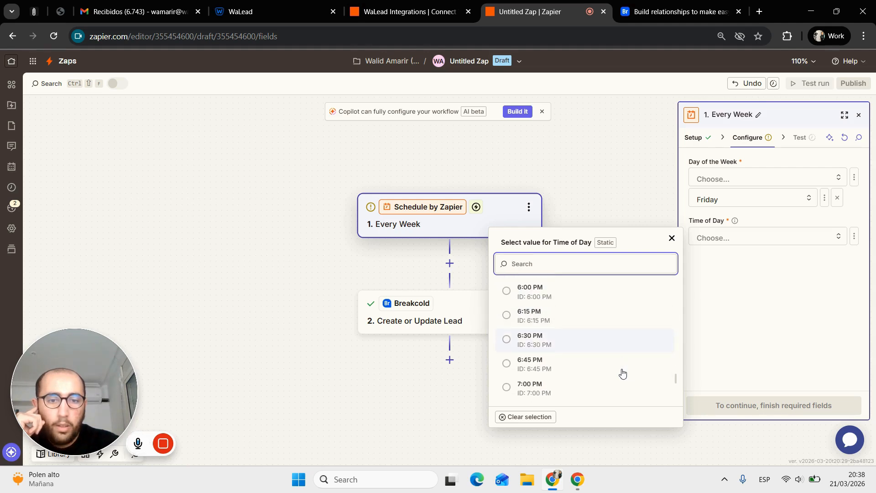
pyautogui.scroll(2, 595, 369)
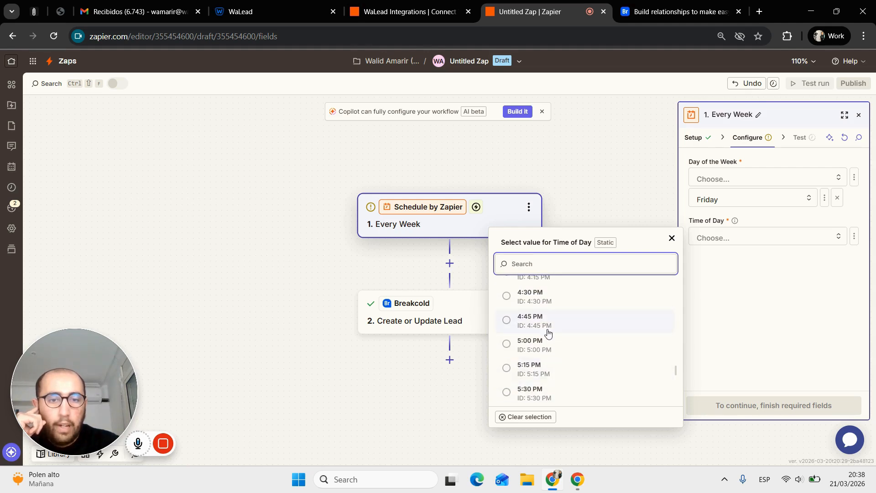
pyautogui.click(563, 344)
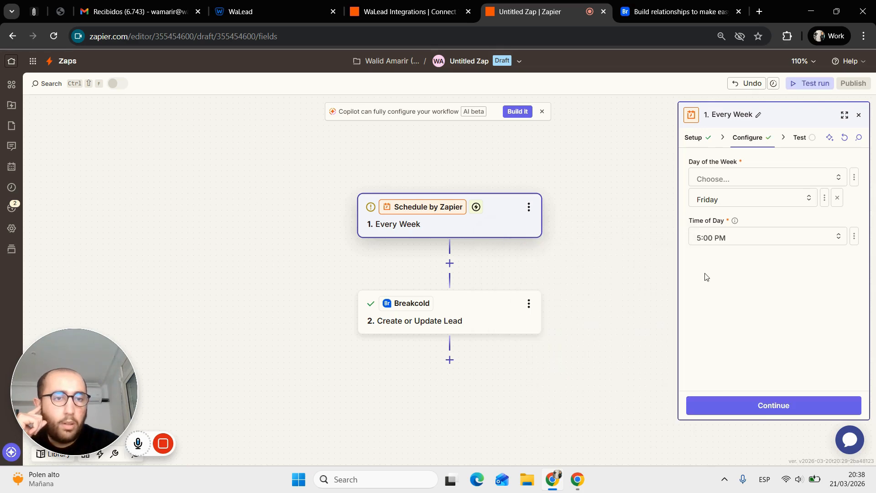
# - Test the weekly trigger and continue with the Week A record it found
pyautogui.click(799, 404)
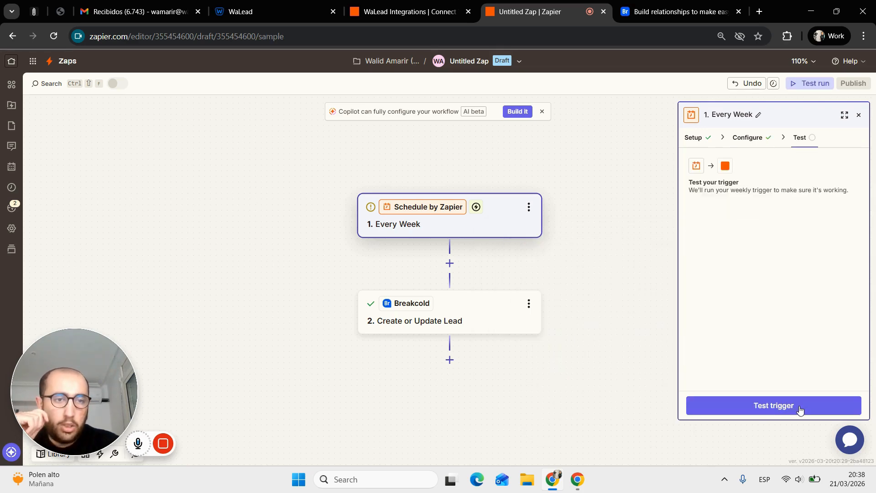
pyautogui.click(800, 409)
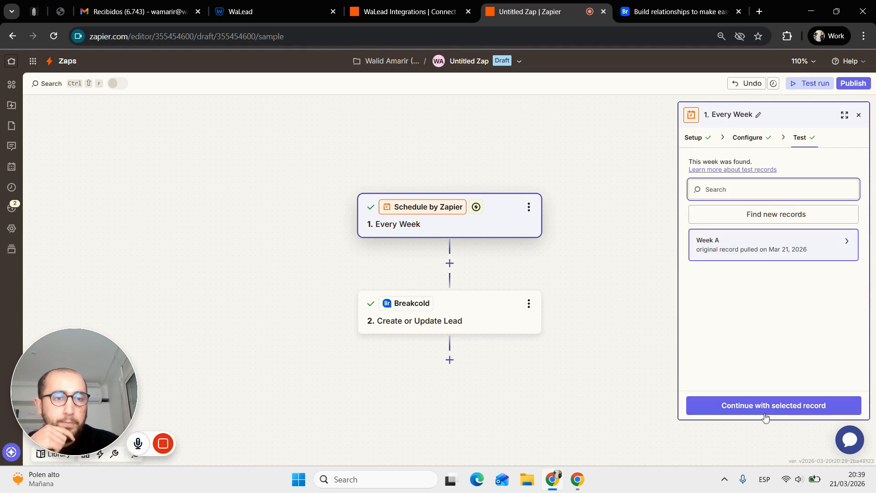
pyautogui.click(765, 413)
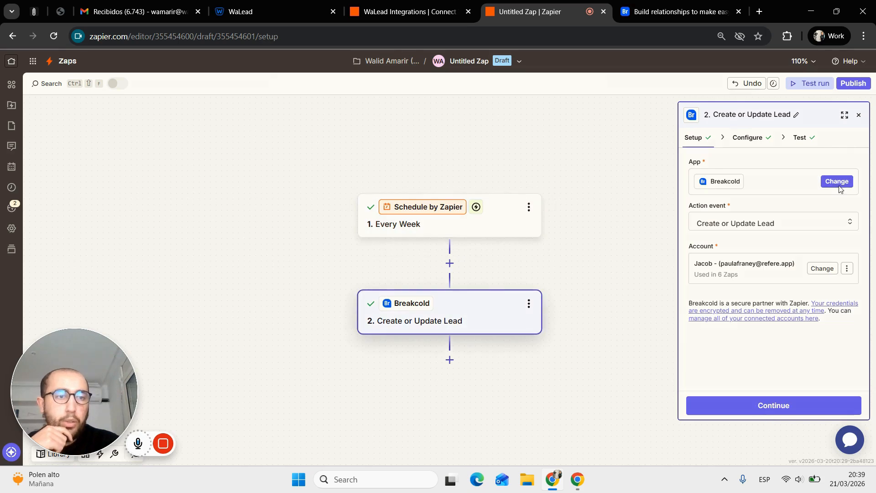
# - Change step 2 to the WaLead app with the Get Workspace Analytics action event
pyautogui.click(838, 182)
pyautogui.click(437, 128)
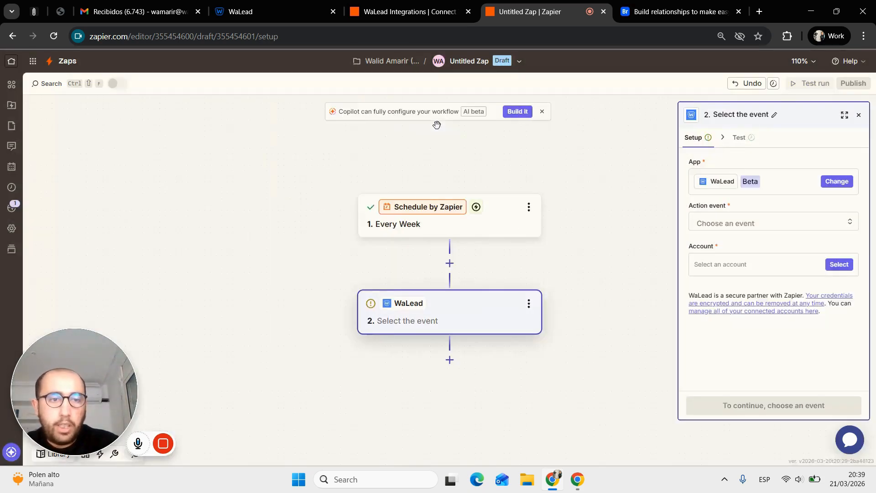
pyautogui.click(732, 225)
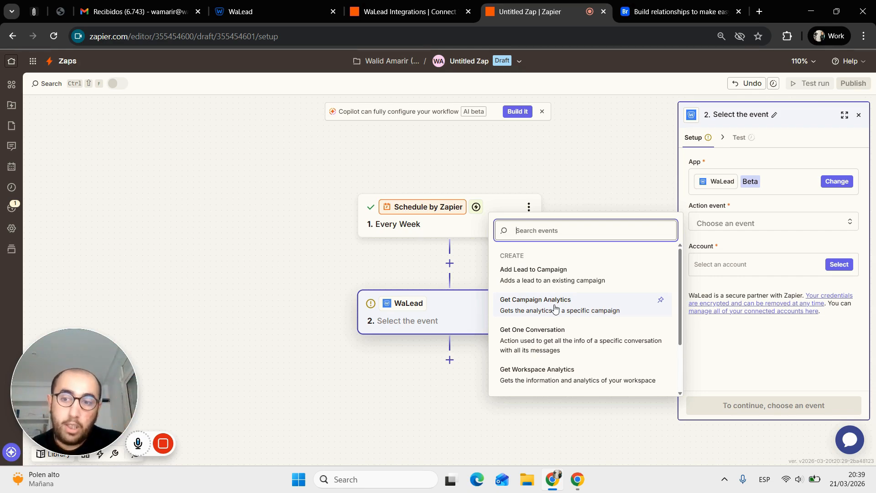
pyautogui.scroll(-1, 555, 308)
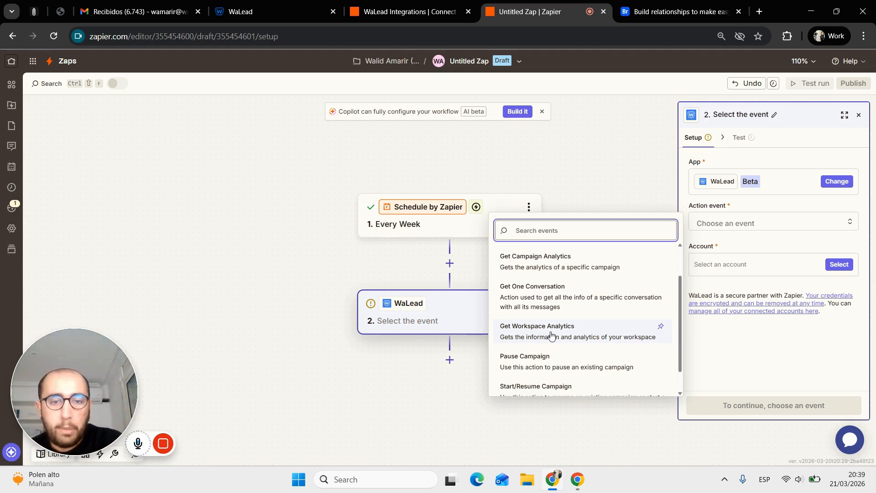
pyautogui.scroll(-1, 551, 336)
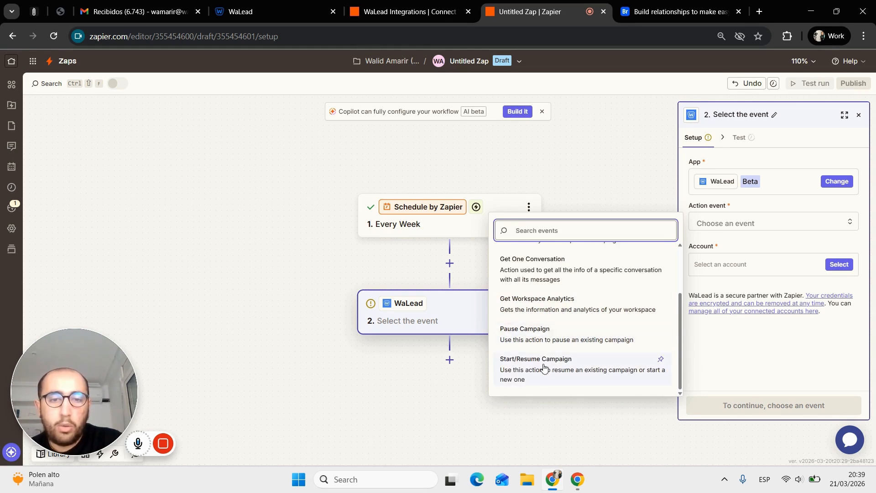
pyautogui.scroll(3, 543, 366)
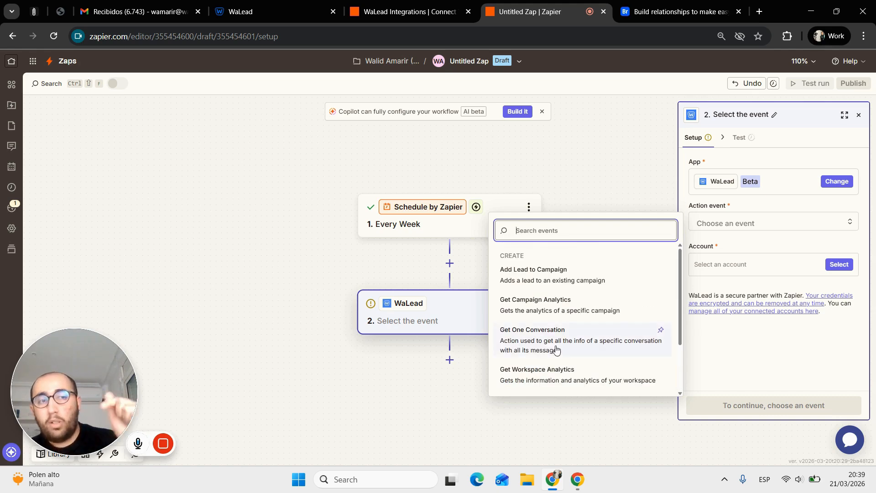
pyautogui.moveTo(755, 185)
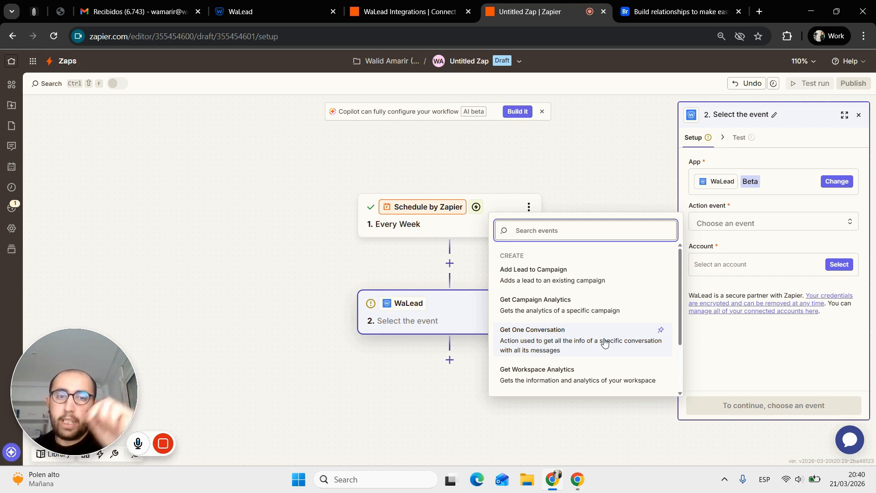
pyautogui.scroll(-2, 604, 343)
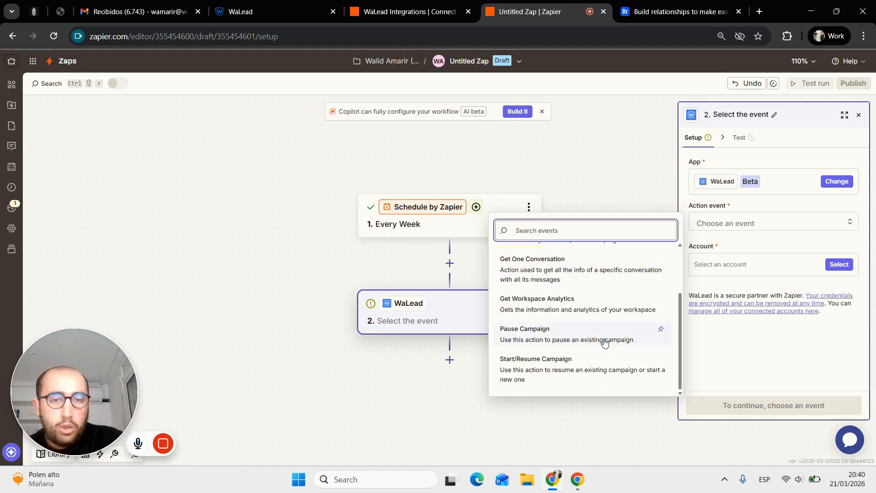
pyautogui.scroll(2, 604, 343)
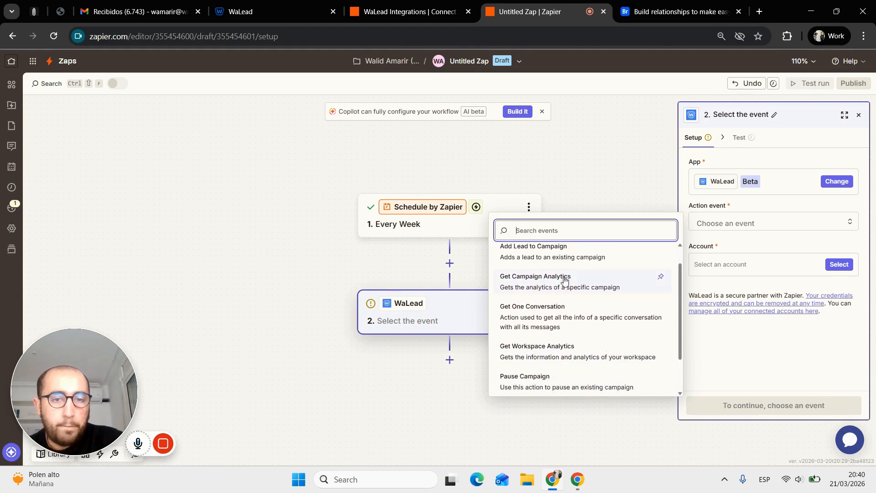
pyautogui.click(563, 356)
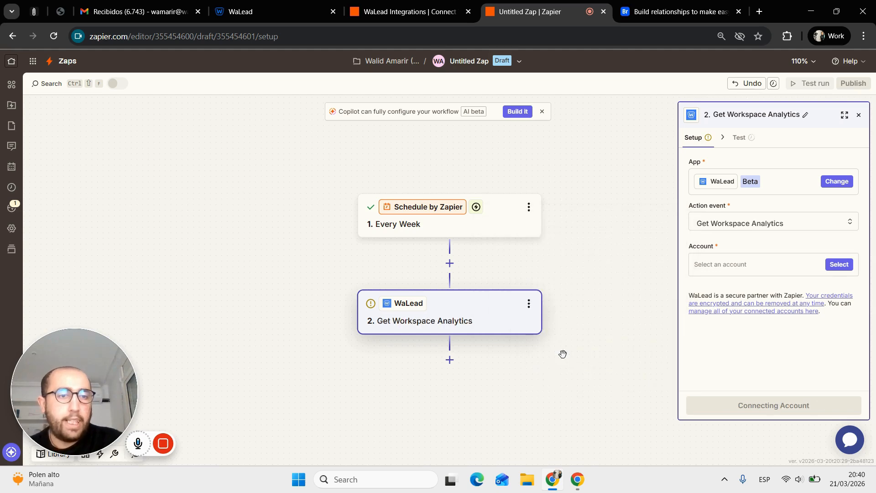
# - Connect the WaLead account to the Get Workspace Analytics step
pyautogui.click(839, 264)
pyautogui.click(603, 303)
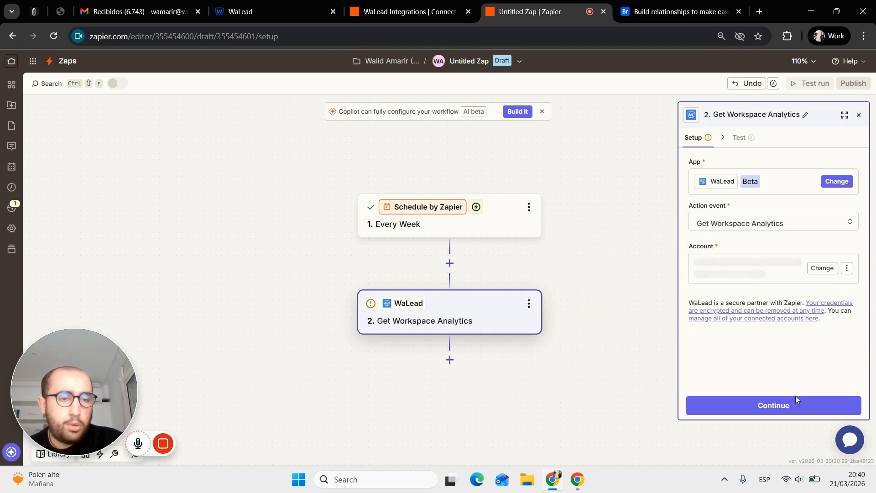
pyautogui.click(792, 407)
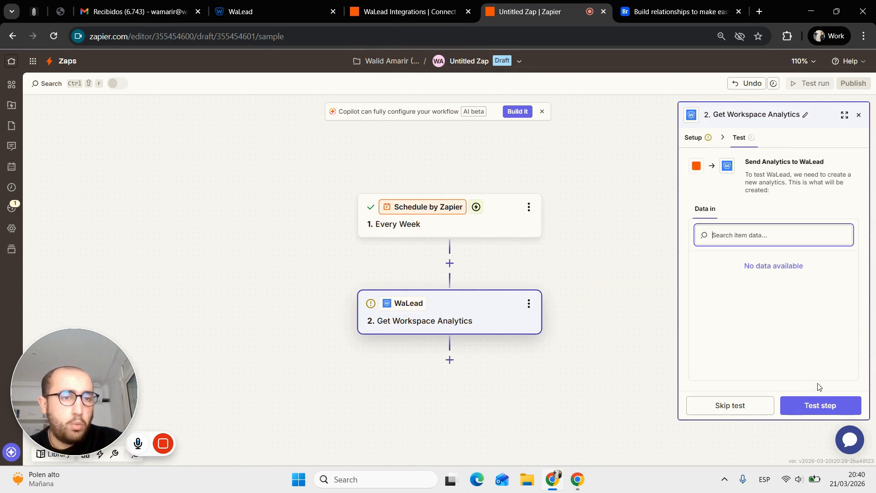
# - Test the analytics step and review the returned data, including 281 total messages replied
pyautogui.click(814, 404)
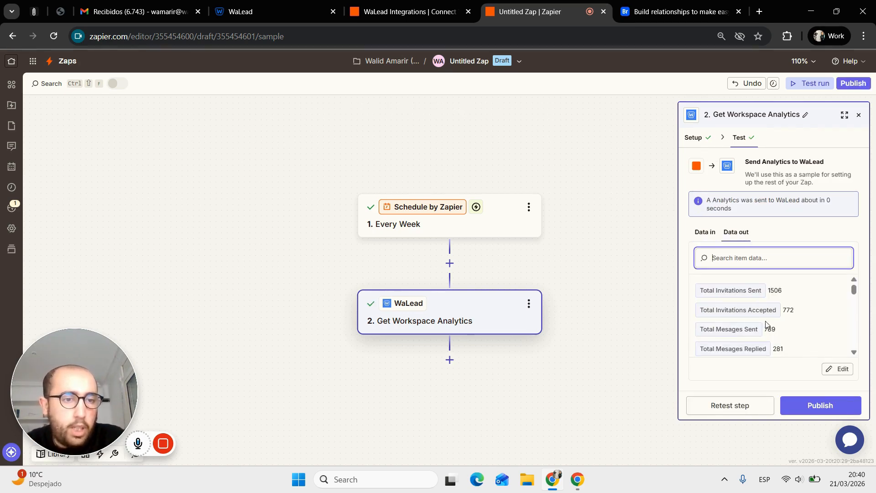
pyautogui.scroll(-5, 791, 314)
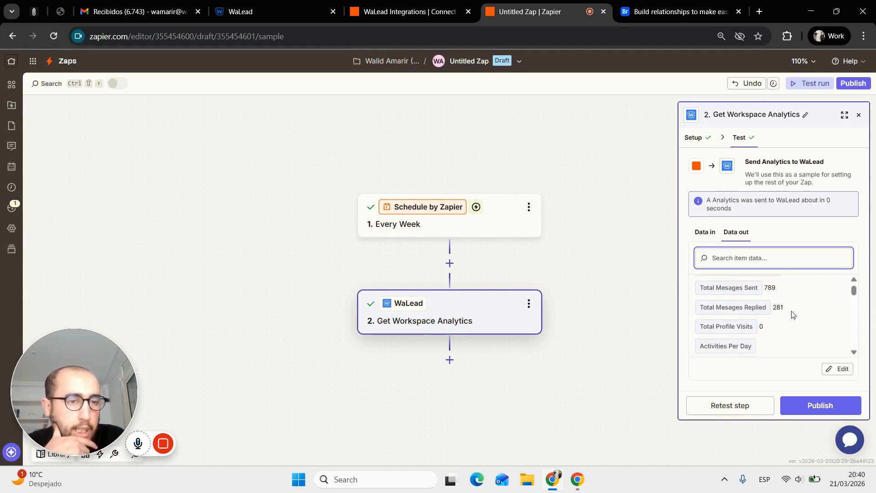
pyautogui.scroll(-8, 791, 315)
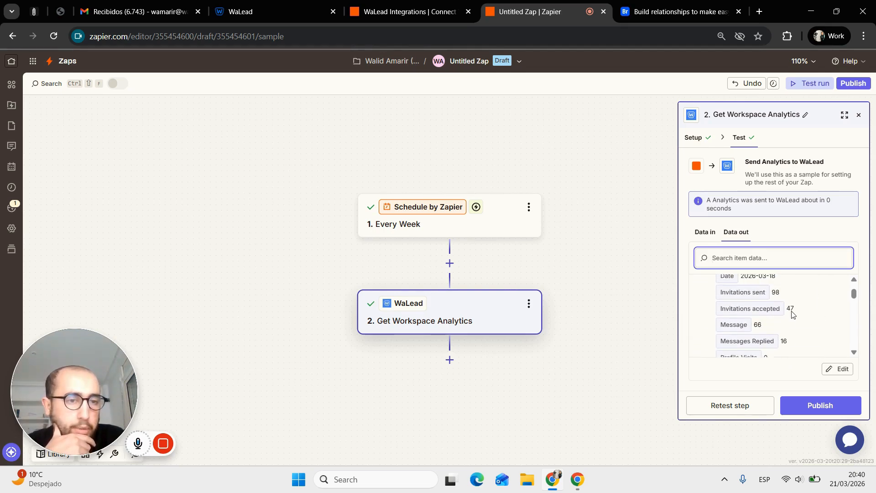
pyautogui.scroll(-1, 791, 313)
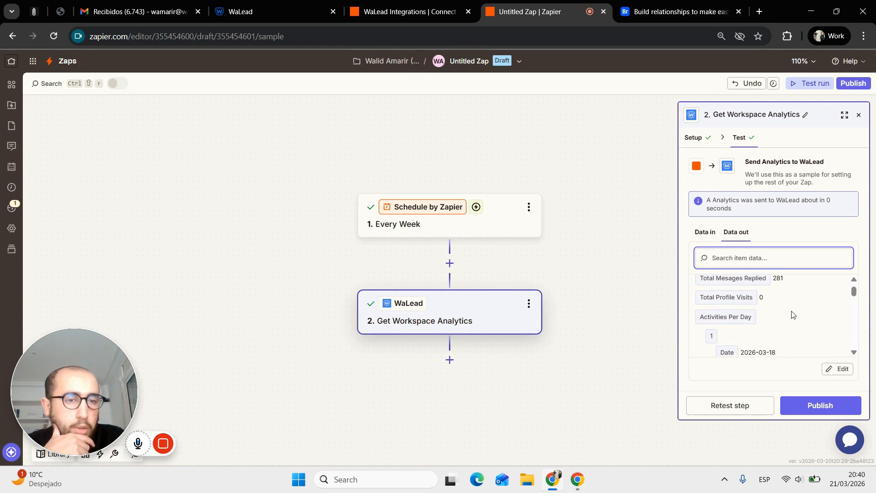
pyautogui.scroll(-1, 714, 323)
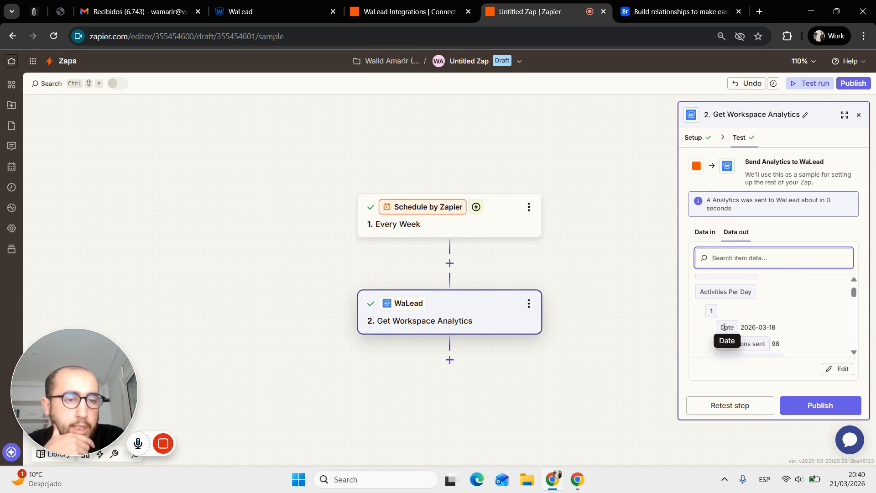
pyautogui.moveTo(774, 329); pyautogui.dragTo(746, 335)
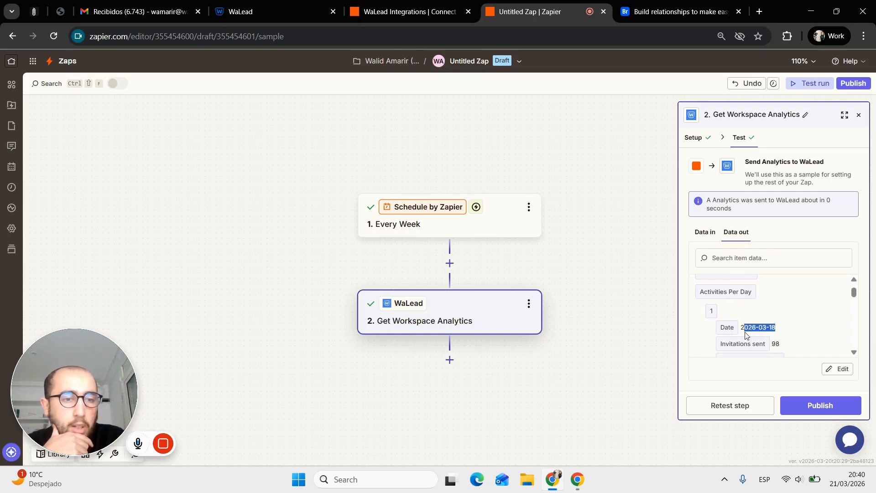
pyautogui.scroll(-1, 745, 335)
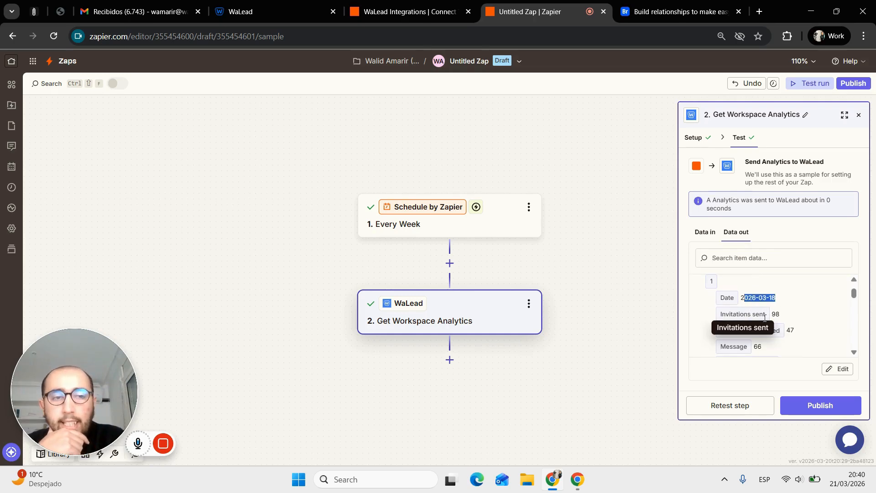
pyautogui.scroll(-5, 750, 307)
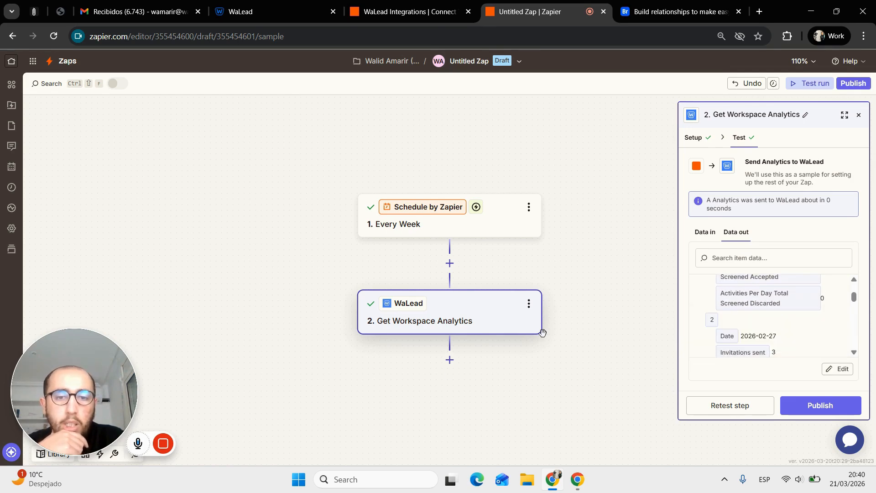
pyautogui.click(450, 360)
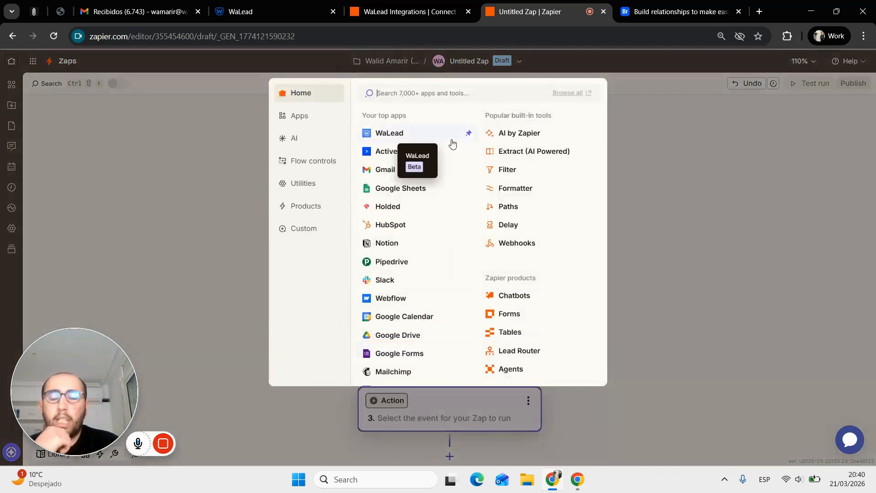
# - Make step 3 a ChatGPT (OpenAI) action with the Conversation event and continue
pyautogui.write('cha')
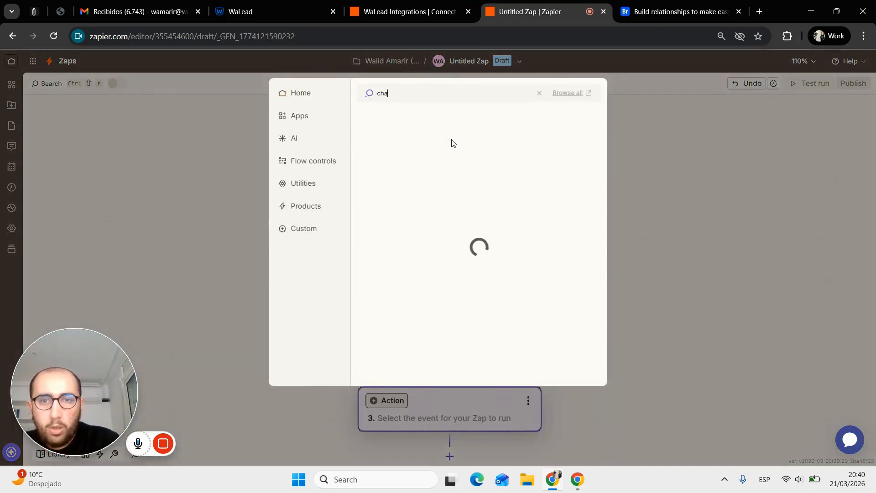
pyautogui.click(435, 120)
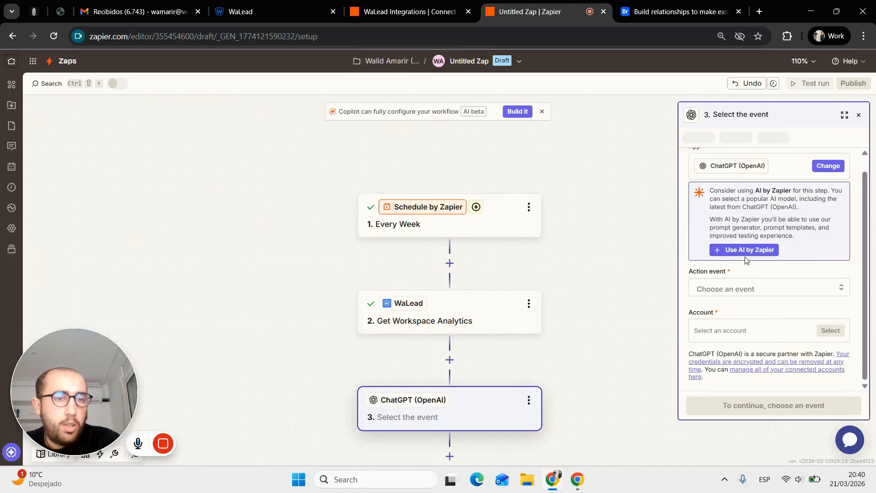
pyautogui.click(726, 288)
pyautogui.write('promp')
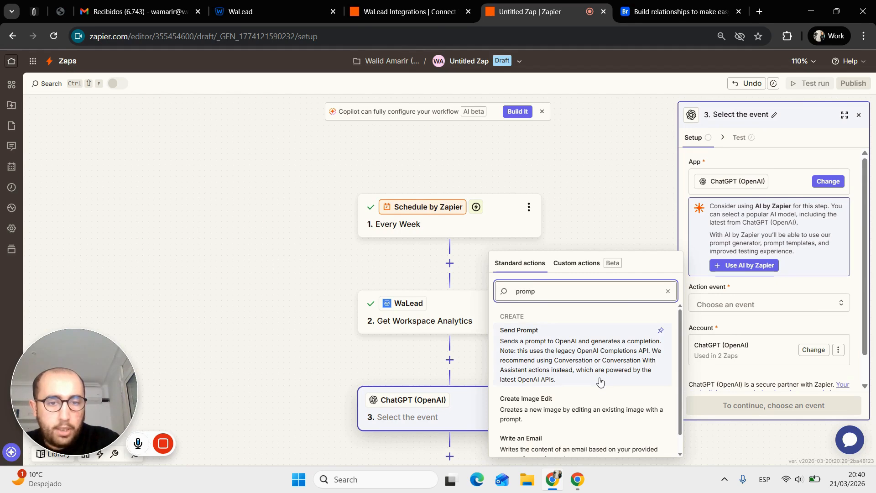
pyautogui.scroll(-1, 600, 381)
pyautogui.scroll(1, 600, 382)
pyautogui.moveTo(577, 318); pyautogui.dragTo(571, 344)
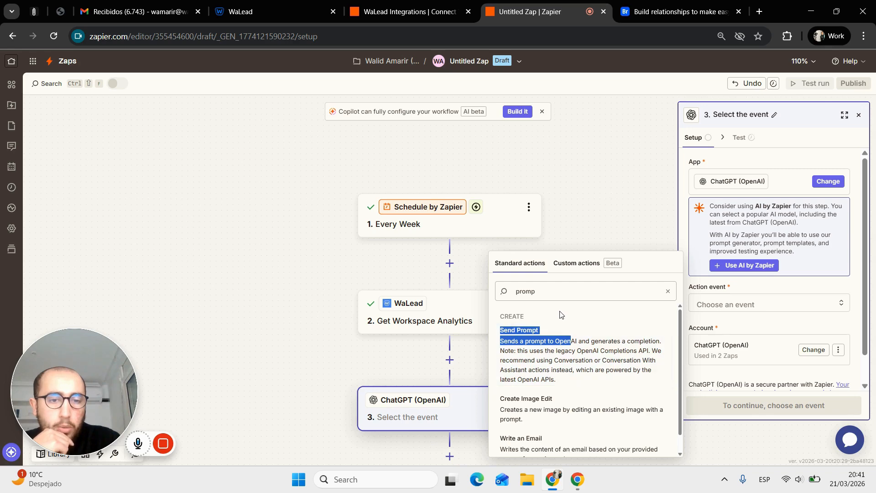
pyautogui.doubleClick(549, 296)
pyautogui.write('conver')
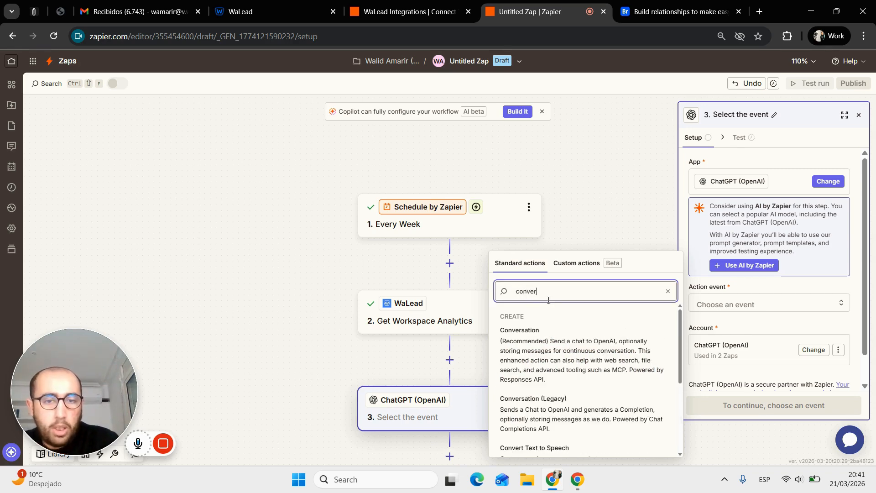
pyautogui.click(573, 350)
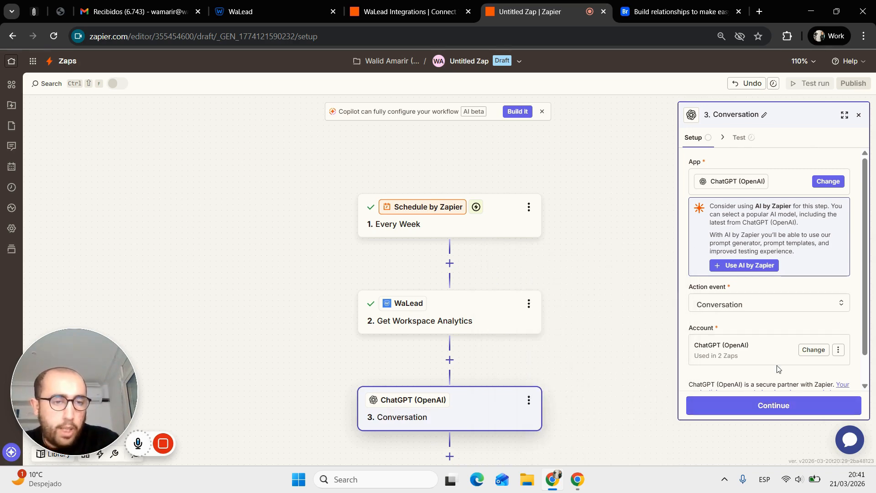
pyautogui.scroll(-1, 778, 369)
pyautogui.click(798, 406)
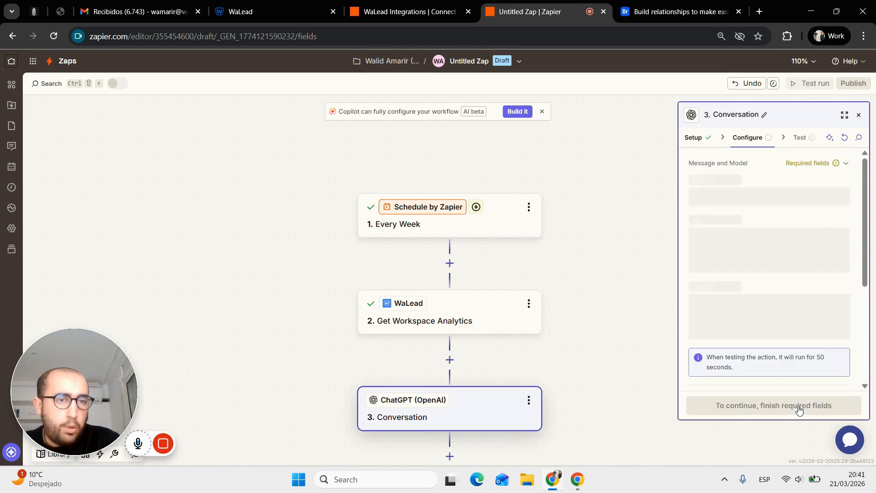
# - Pick ChatGPT-5.4 Pro and write a weekly client-report request ending 'Here you have the info:'
pyautogui.click(745, 195)
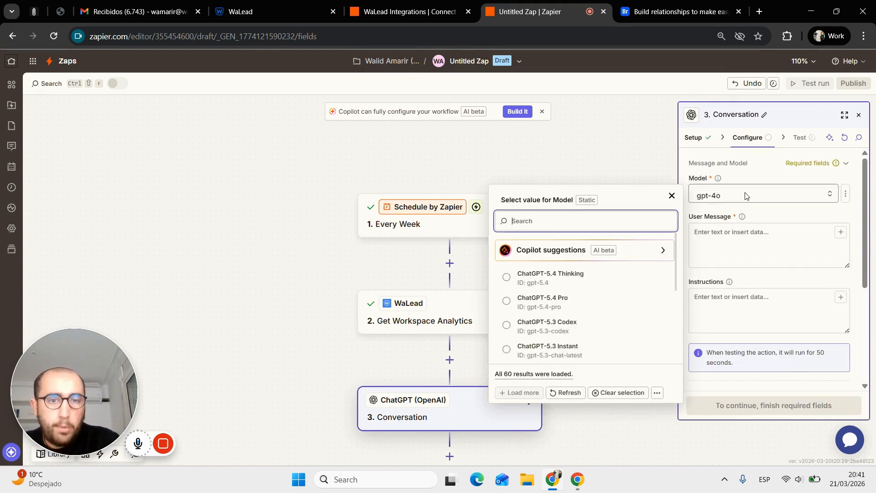
pyautogui.click(587, 308)
pyautogui.click(774, 249)
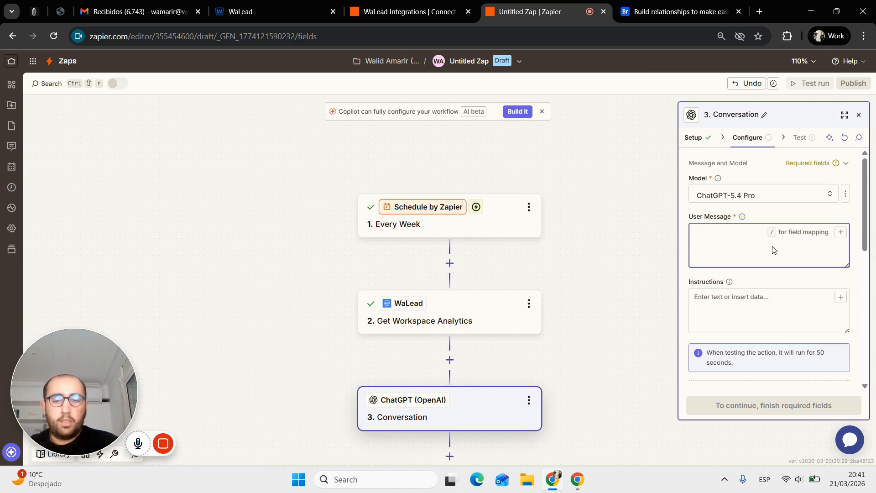
pyautogui.write('I want t')
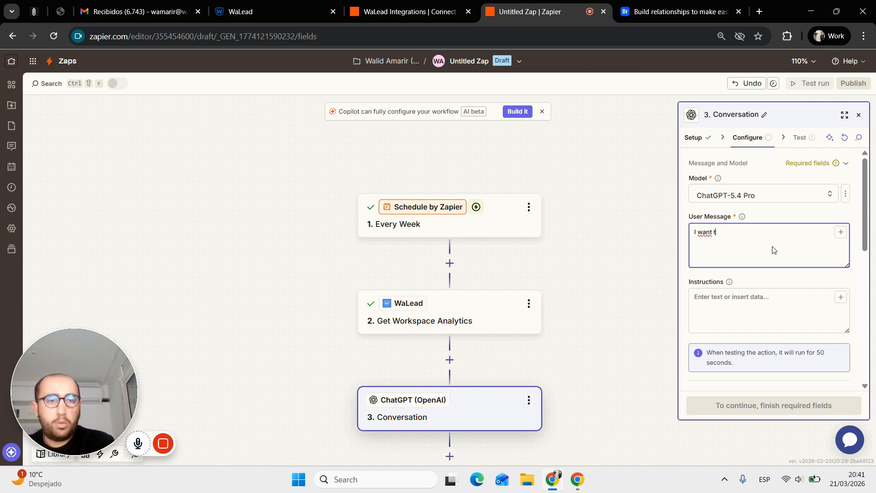
pyautogui.write('o get a full')
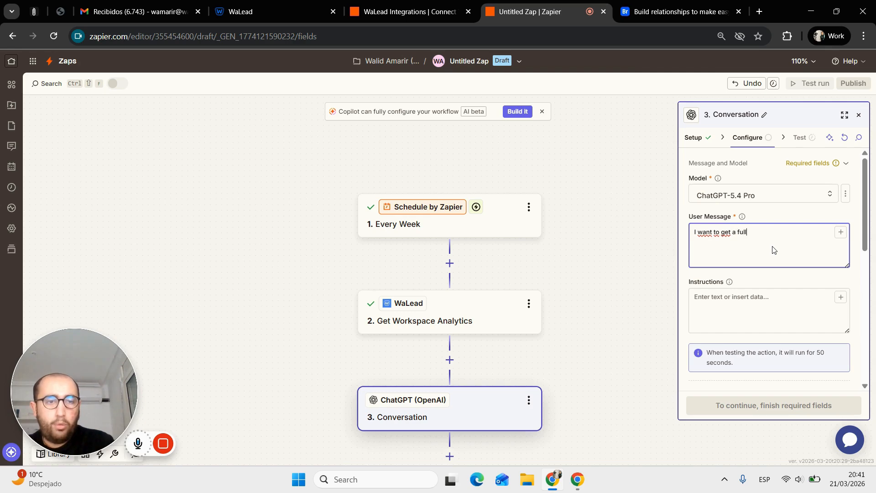
pyautogui.write(' report ')
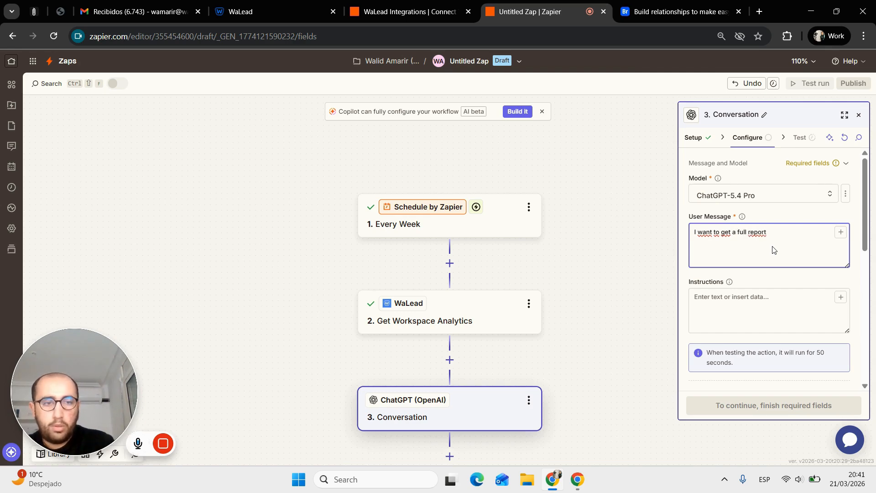
pyautogui.write('o')
pyautogui.write('f all')
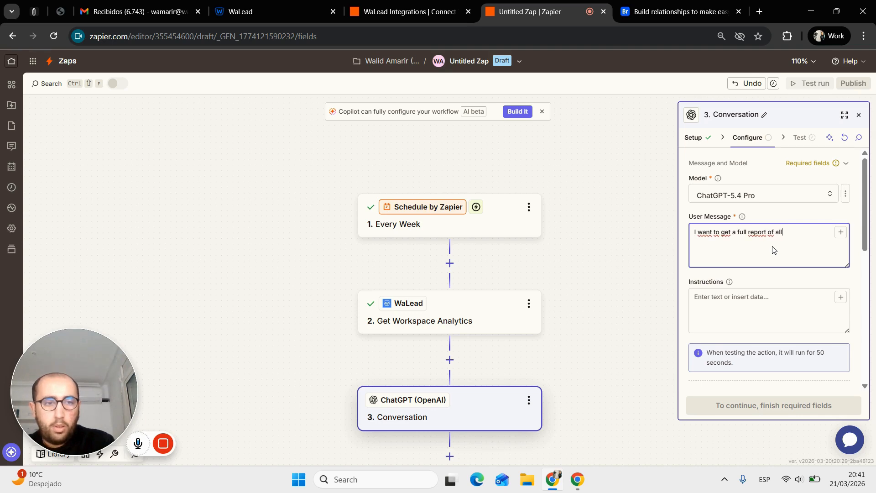
pyautogui.write(' the activitu')
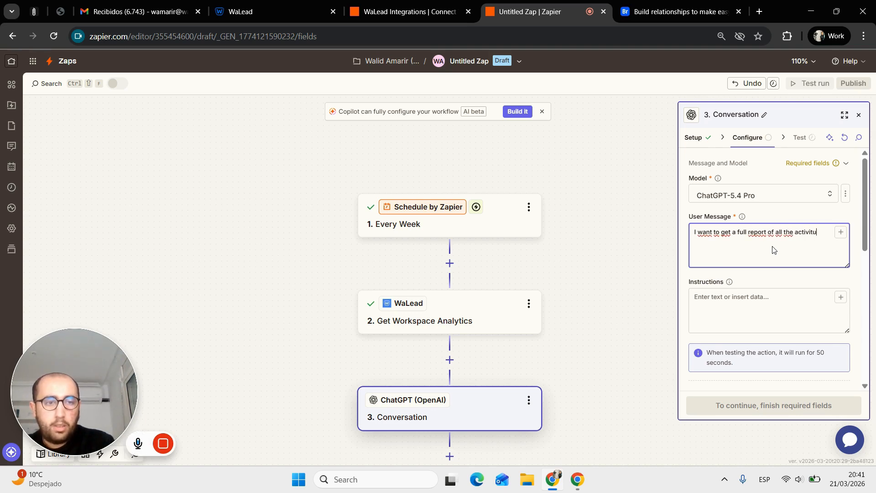
pyautogui.press('BackSpace')
pyautogui.write('y of my read')
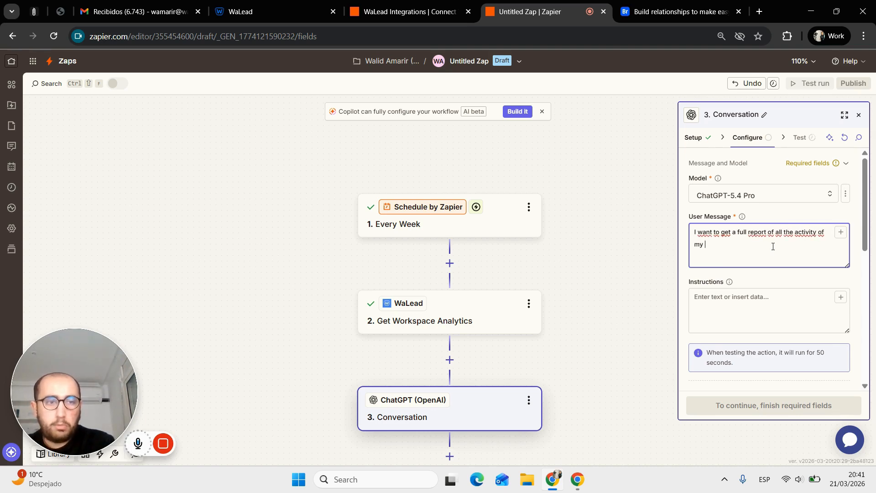
pyautogui.press('BackSpace')
pyautogui.press('BackSpace')
pyautogui.press('BackSpace')
pyautogui.write('wo')
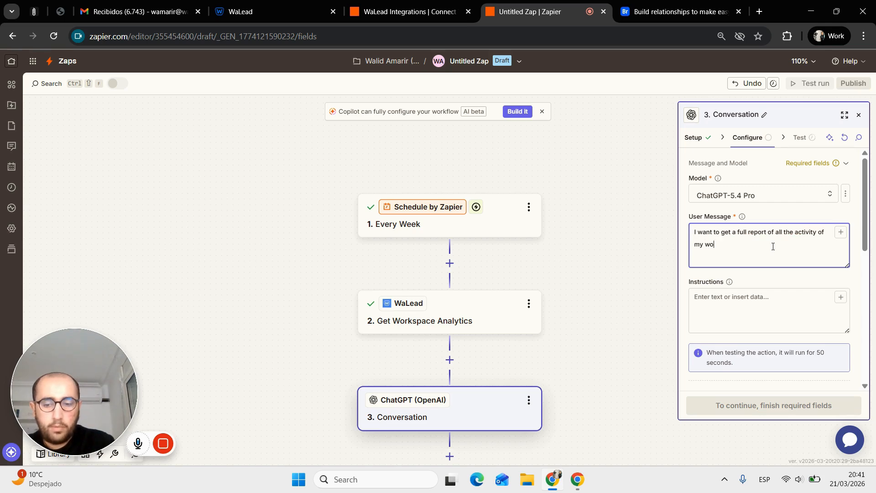
pyautogui.write('rkspace because we')
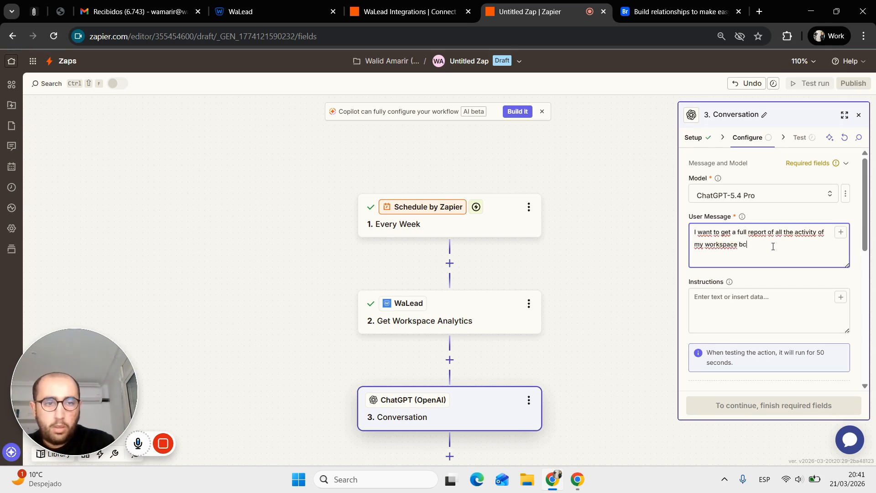
pyautogui.write("'")
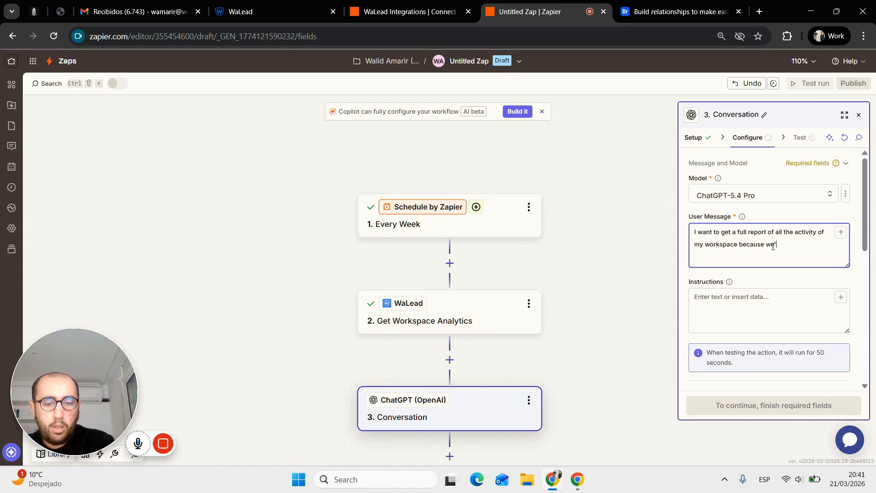
pyautogui.write('re a leadgen agency')
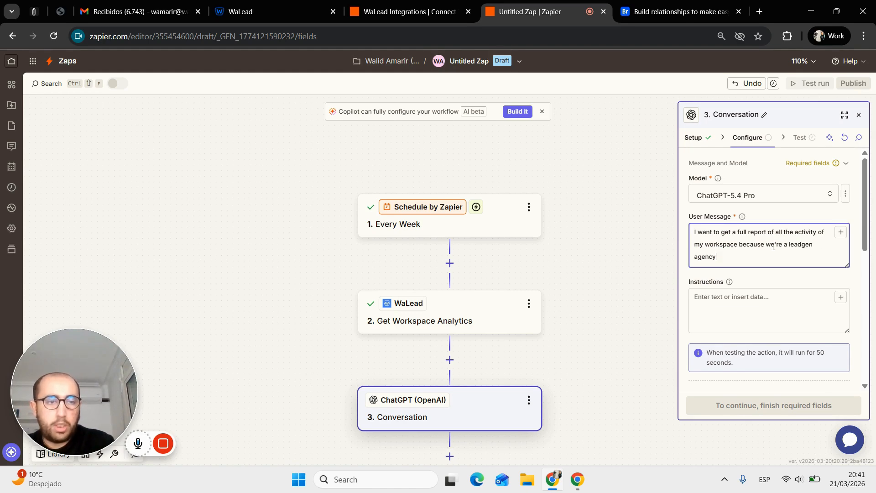
pyautogui.write(' and I want t')
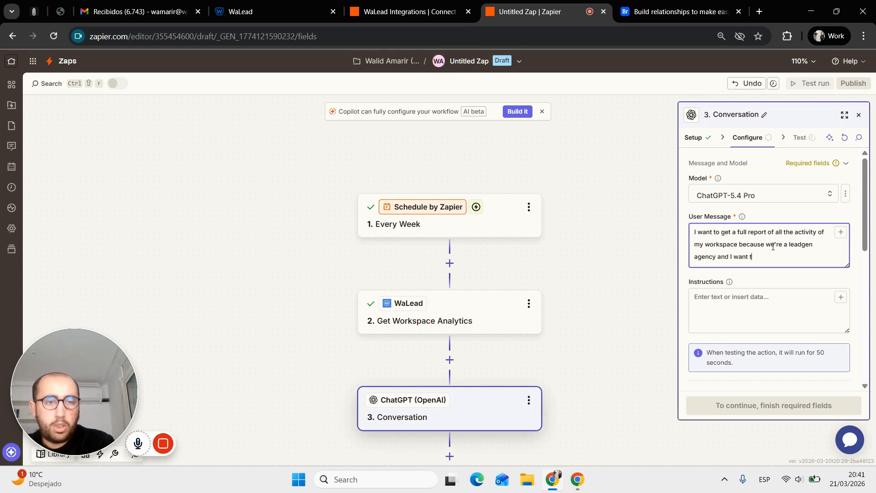
pyautogui.write('o send an em')
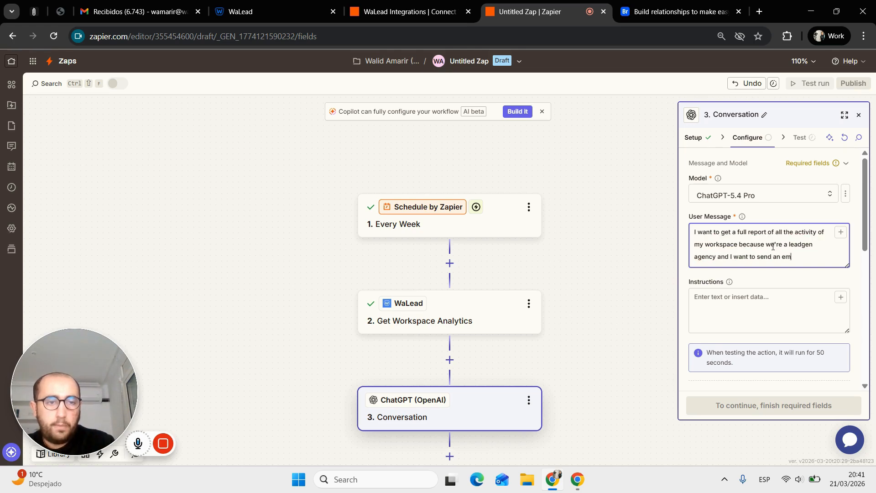
pyautogui.write('ail to my cl')
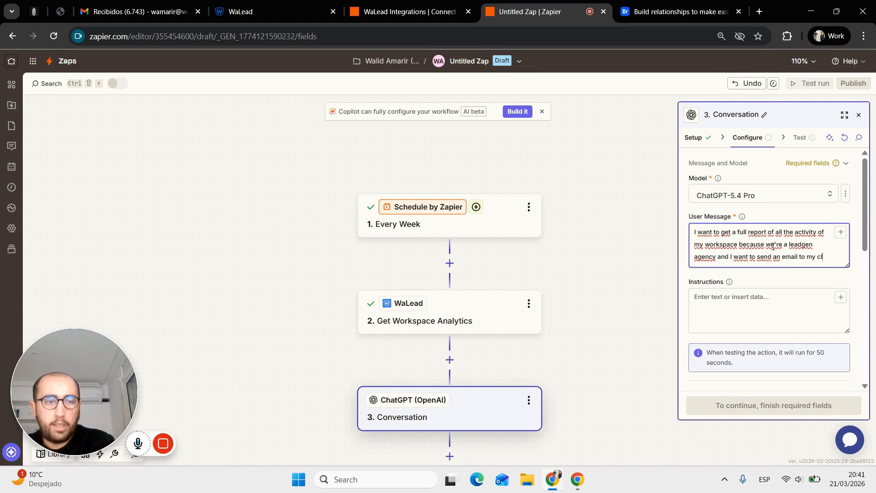
pyautogui.write('ient wi')
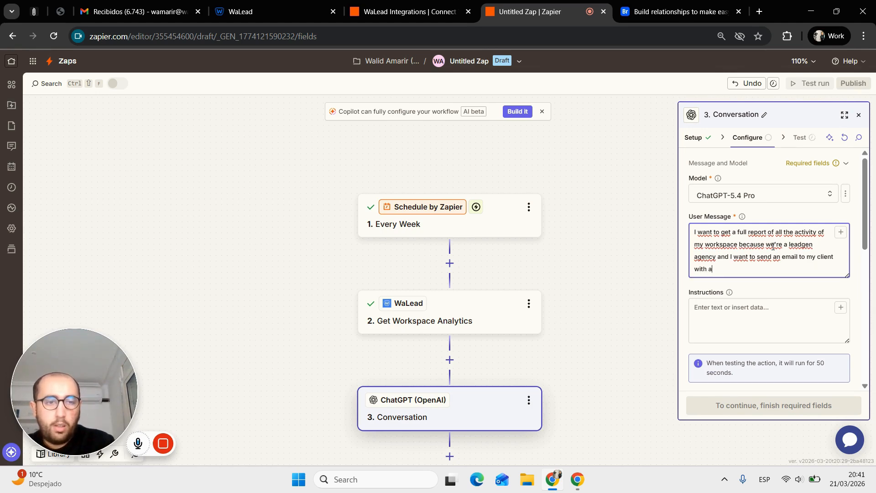
pyautogui.write('th all this day')
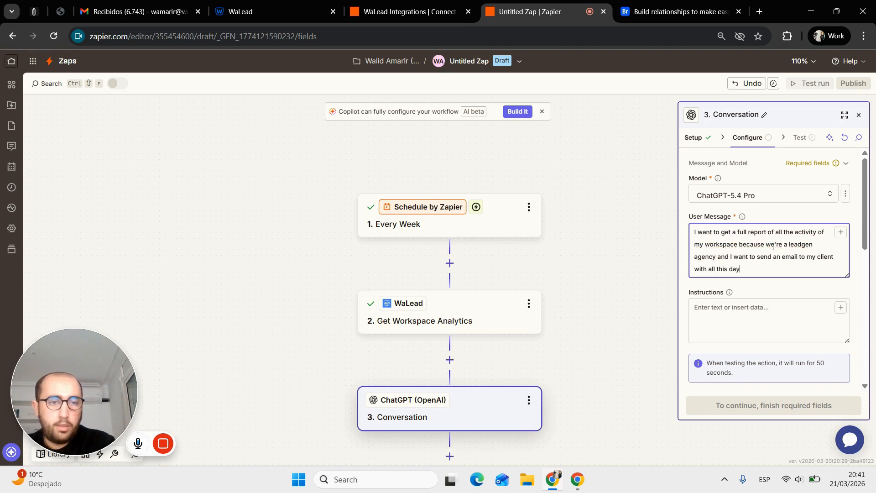
pyautogui.press('BackSpace')
pyautogui.write('ta. I send the email')
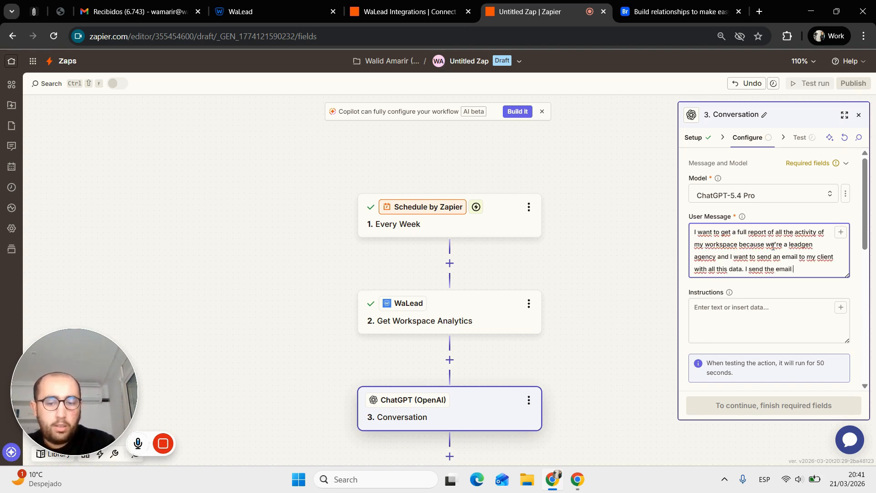
pyautogui.write(' every fr')
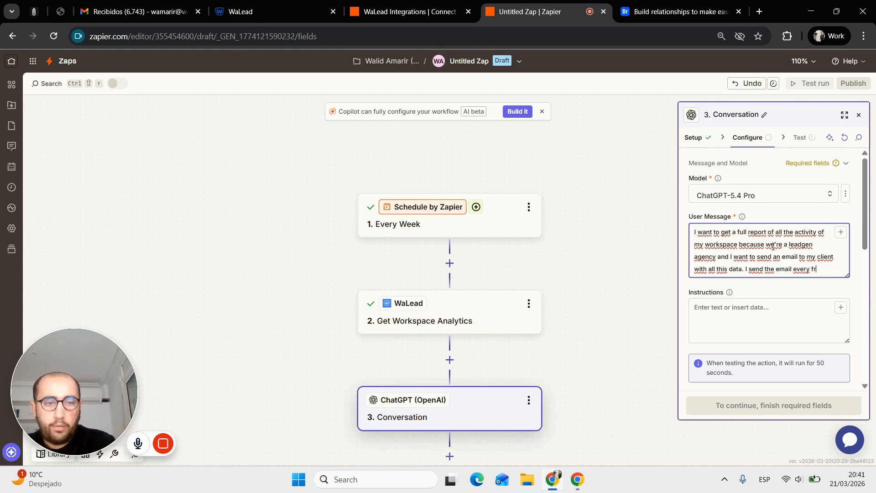
pyautogui.write('iday with ')
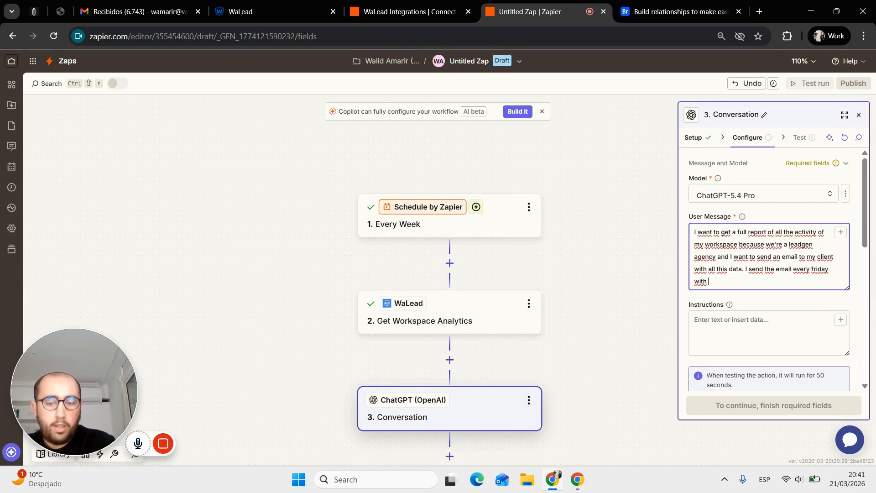
pyautogui.write("week's")
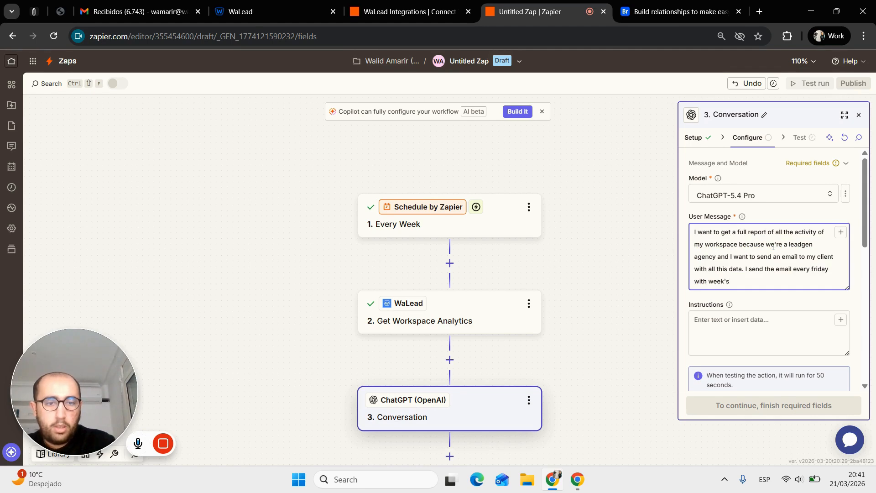
pyautogui.write(' evol')
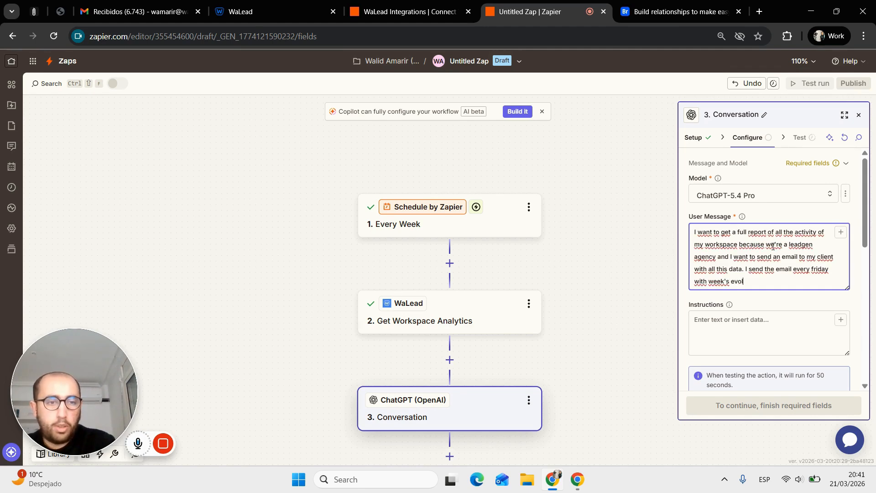
pyautogui.press('BackSpace')
pyautogui.press('BackSpace')
pyautogui.press('BackSpace')
pyautogui.press('BackSpace')
pyautogui.write('r')
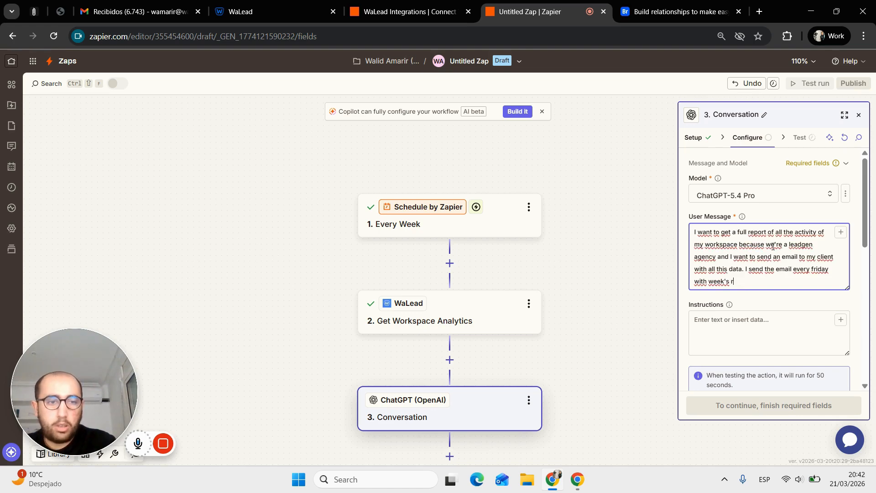
pyautogui.write('esults.')
pyautogui.press('Return')
pyautogui.press('Return')
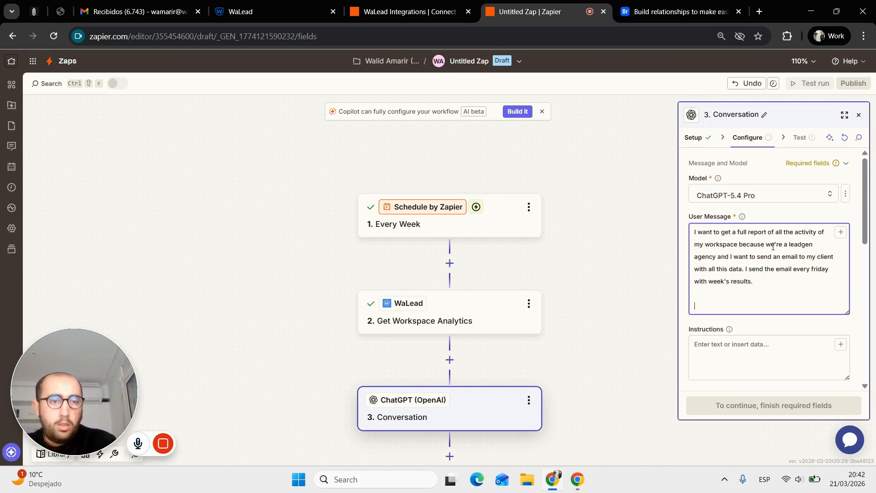
pyautogui.write('Here y')
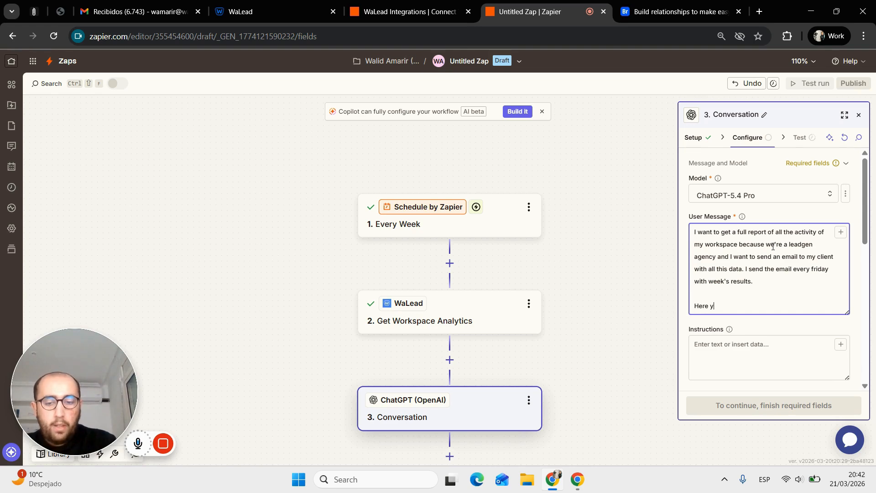
pyautogui.write('ou have th')
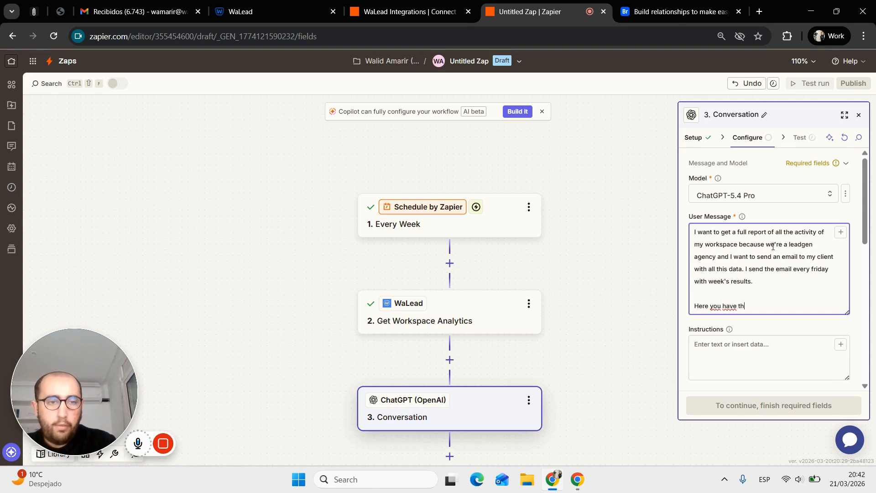
pyautogui.write('e info:')
pyautogui.press('Return')
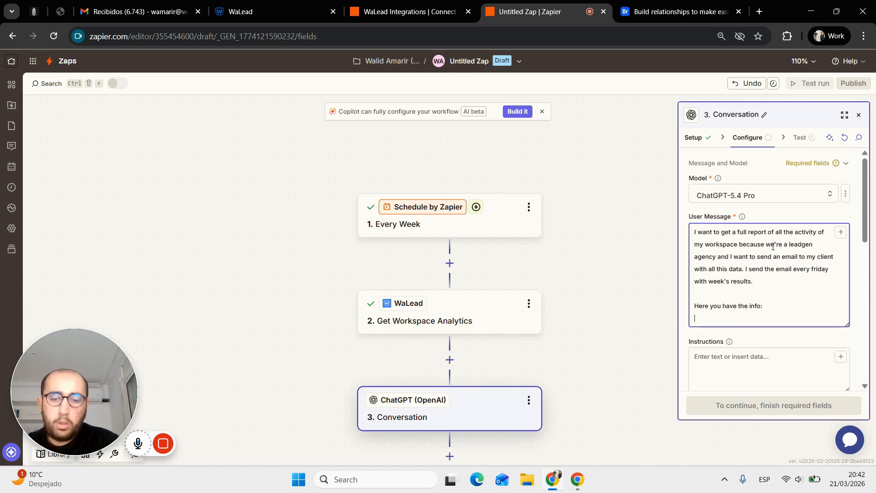
# - Insert WaLead analytics fields like Total Messages Sent, first name, last name and message into the prompt
pyautogui.write('/')
pyautogui.click(644, 344)
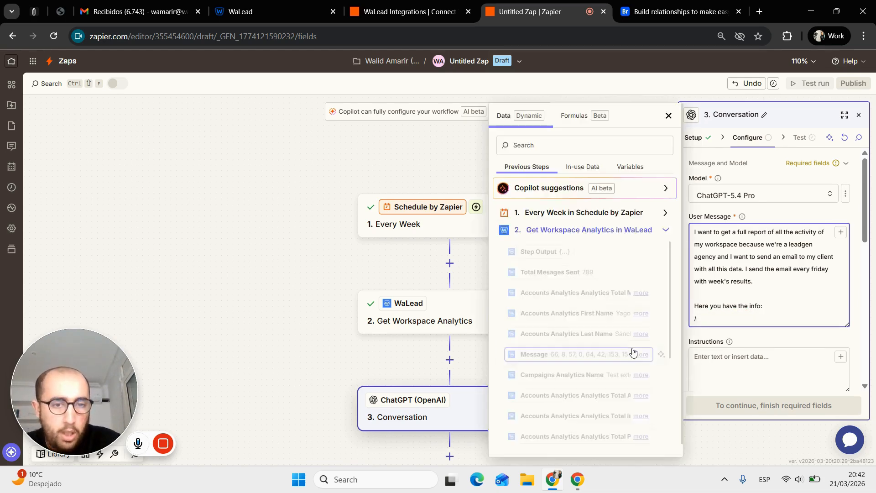
pyautogui.scroll(-3, 595, 303)
pyautogui.scroll(5, 595, 303)
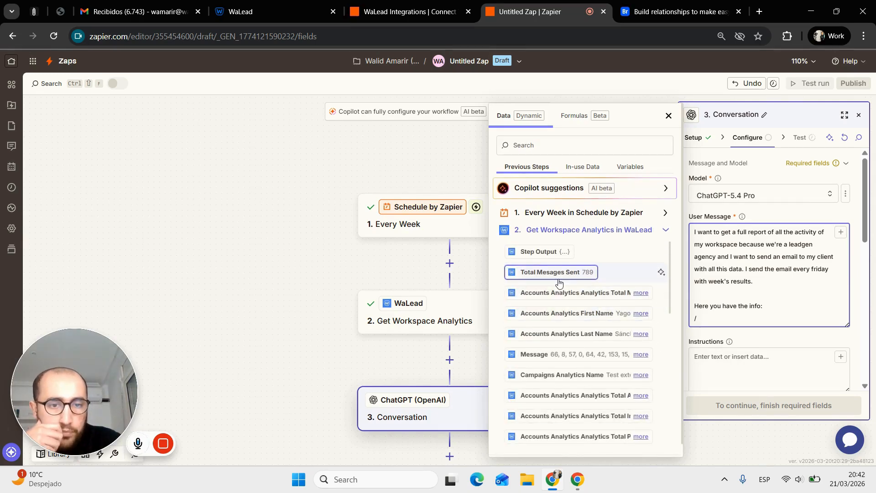
pyautogui.click(558, 280)
pyautogui.click(564, 294)
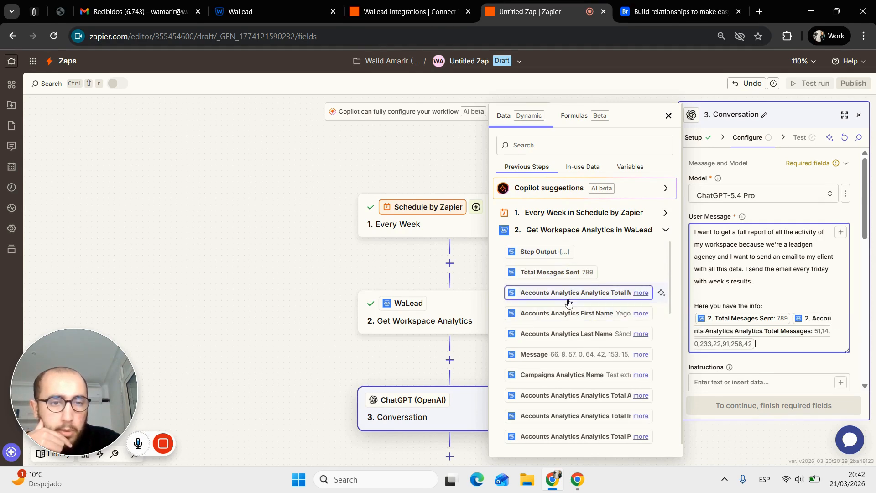
pyautogui.click(568, 312)
pyautogui.click(565, 334)
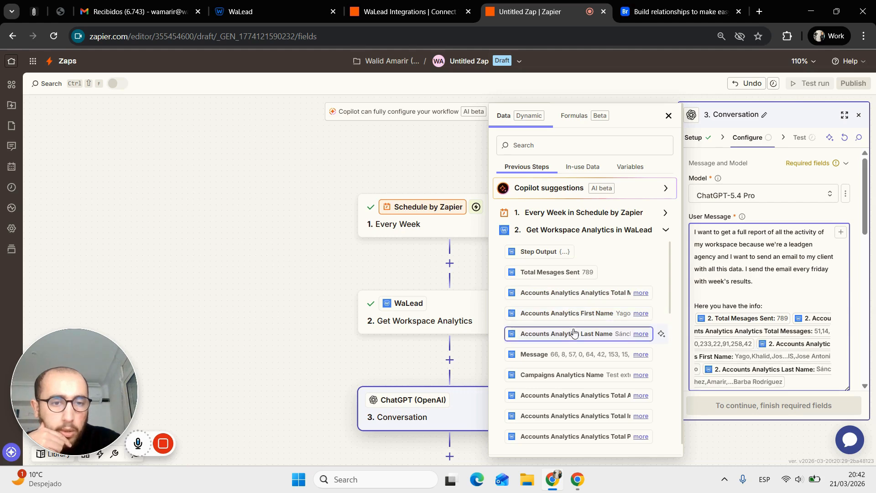
pyautogui.click(579, 354)
pyautogui.click(589, 375)
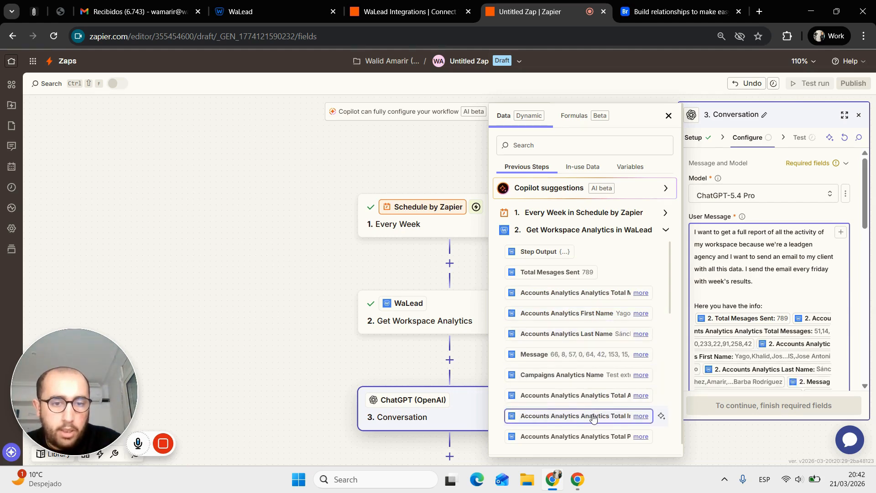
# - Start a fresh empty line below the inserted analytics fields
pyautogui.scroll(-2, 593, 418)
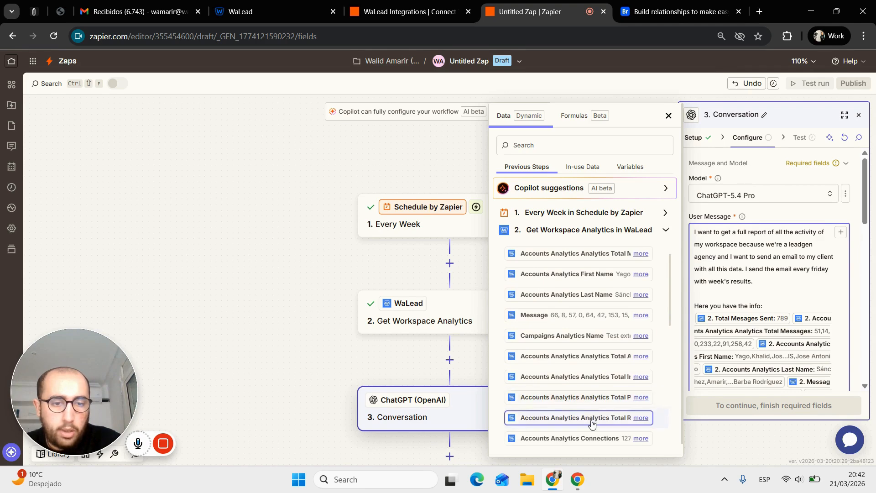
pyautogui.scroll(-2, 591, 424)
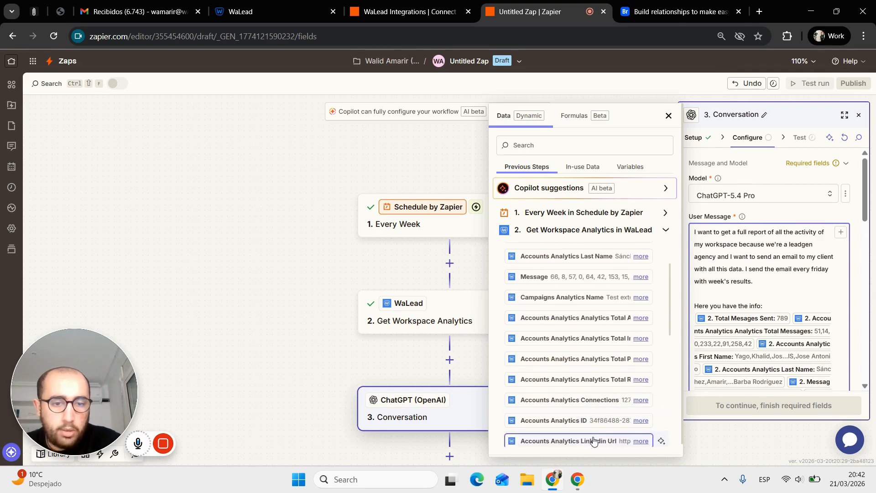
pyautogui.scroll(-4, 593, 439)
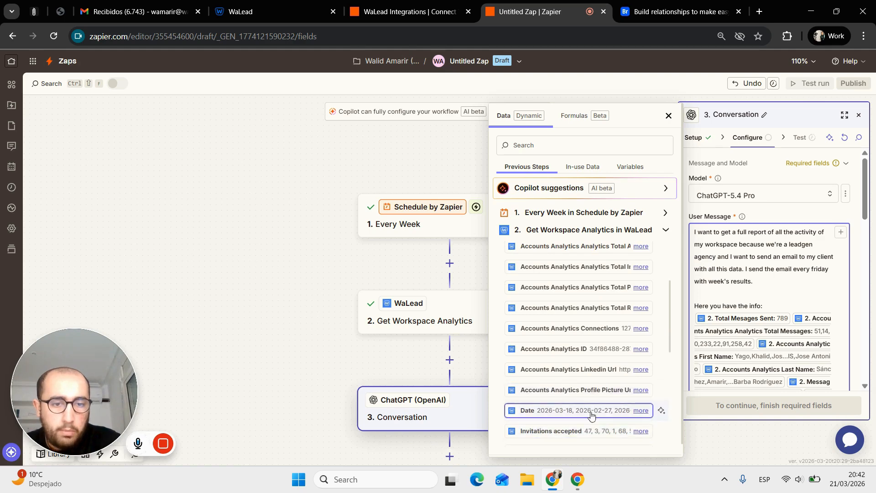
pyautogui.scroll(-3, 591, 414)
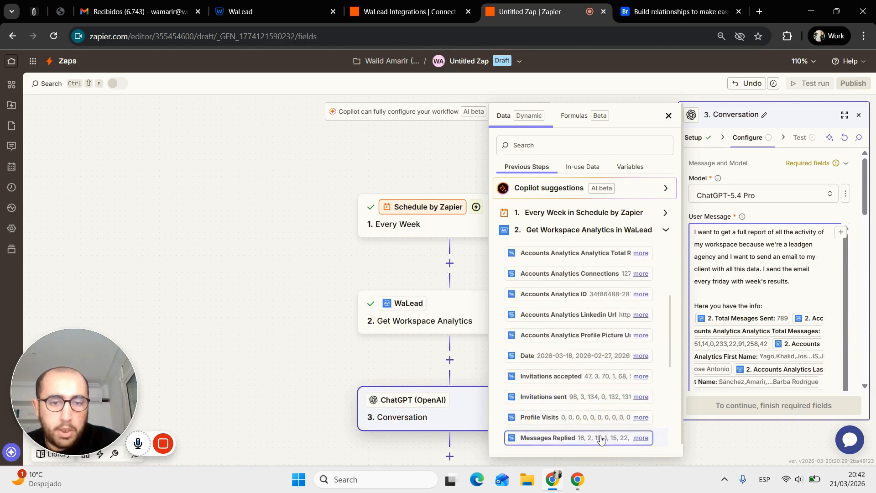
pyautogui.scroll(-3, 596, 437)
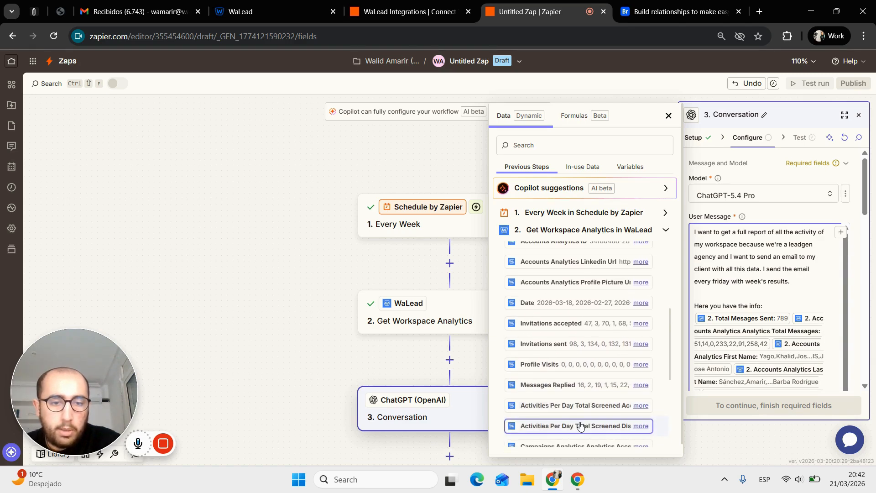
pyautogui.scroll(-3, 579, 421)
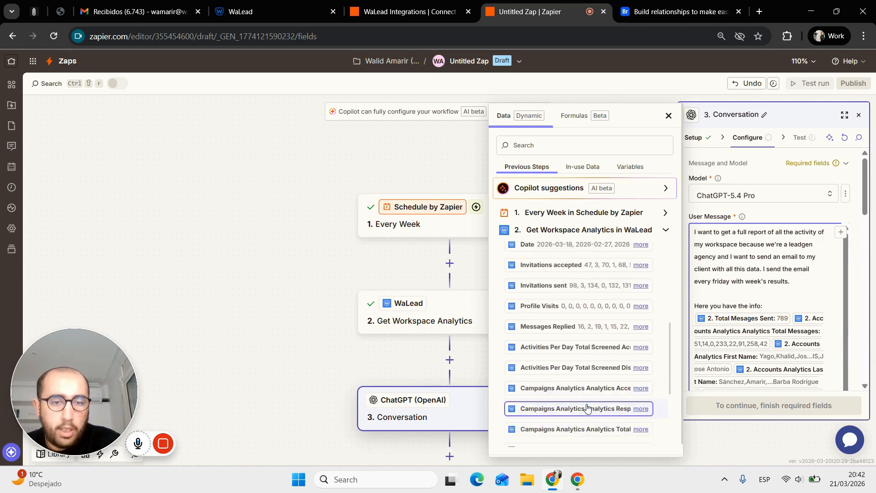
pyautogui.scroll(-3, 587, 405)
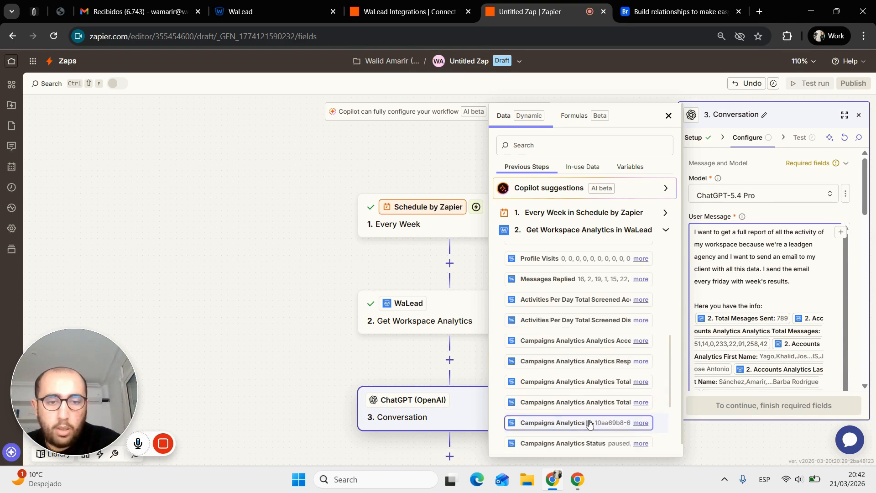
pyautogui.scroll(-3, 588, 420)
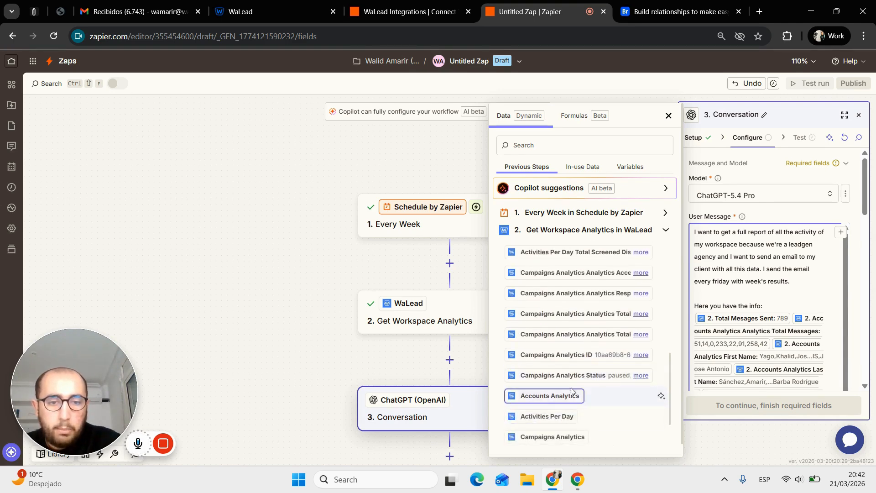
pyautogui.scroll(-3, 568, 418)
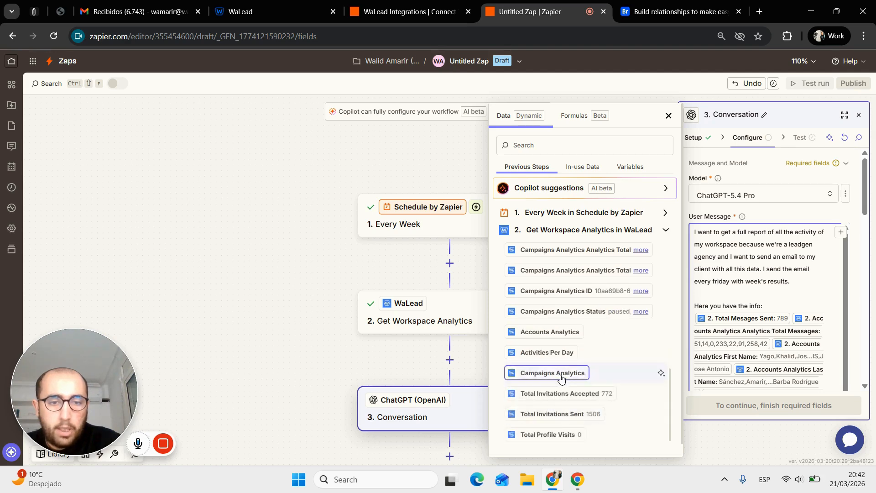
pyautogui.scroll(-2, 564, 433)
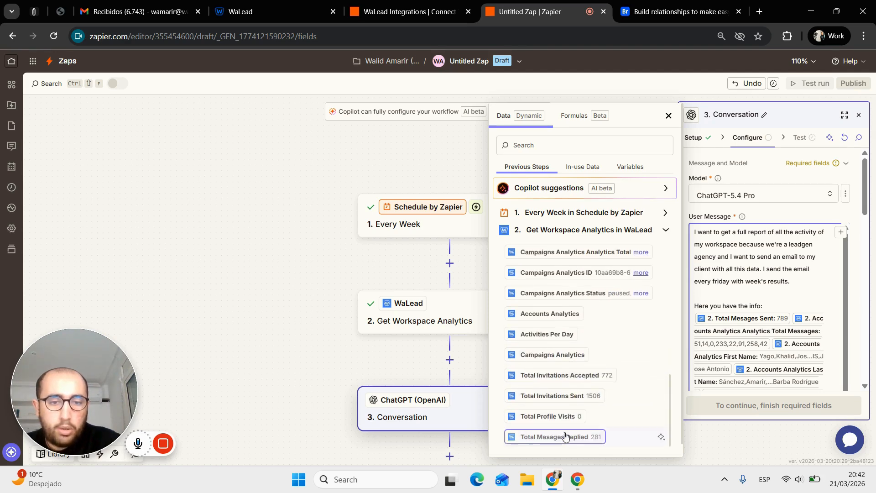
pyautogui.scroll(-5, 794, 356)
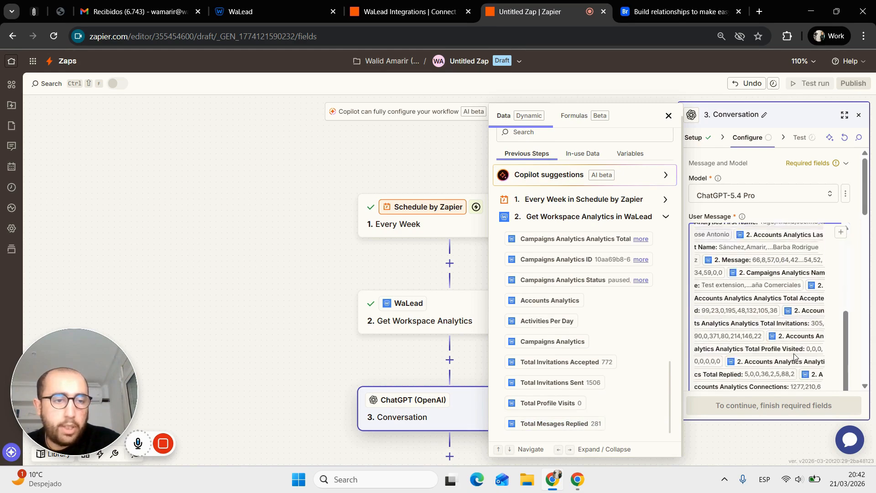
pyautogui.scroll(-3, 794, 356)
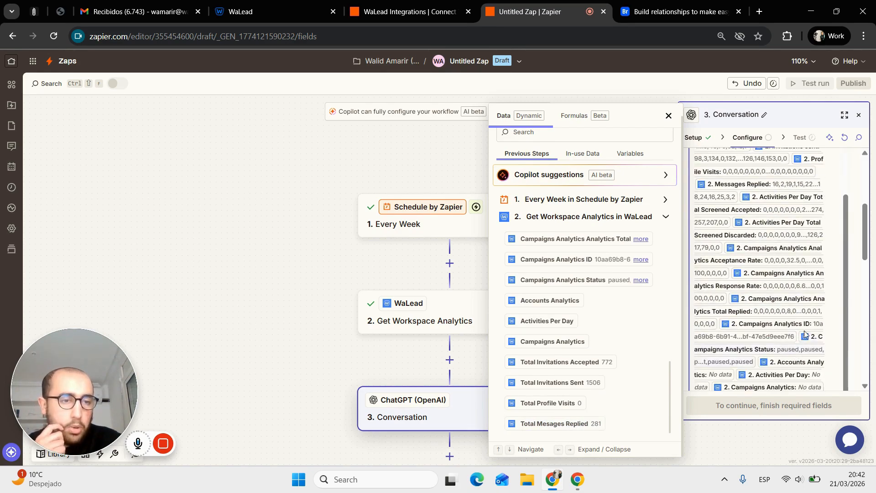
pyautogui.scroll(-5, 799, 315)
pyautogui.press('Return')
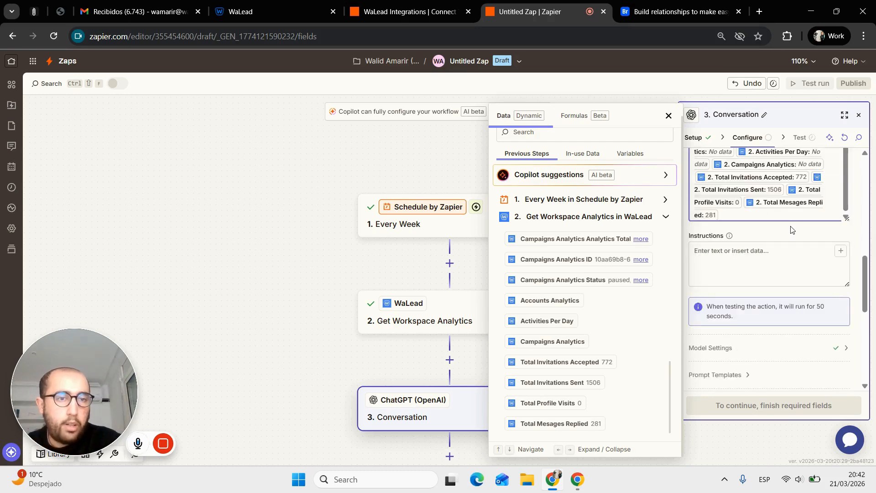
# - Add a closing line naming the client from XYZ Consulting Firm and asking ChatGPT to draft his email
pyautogui.click(776, 233)
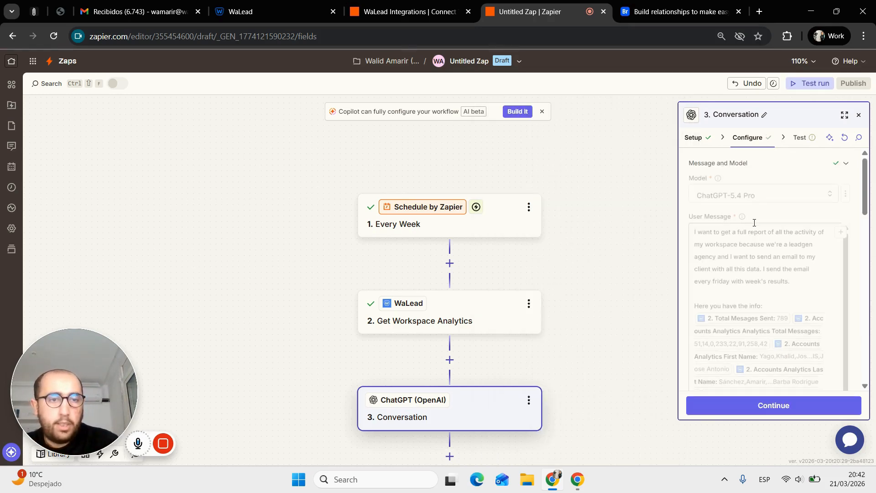
pyautogui.scroll(-4, 760, 261)
pyautogui.scroll(-5, 760, 262)
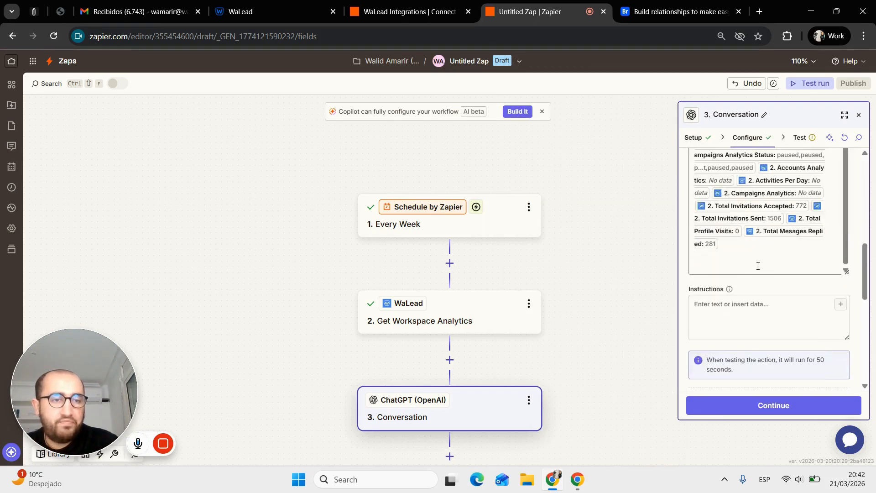
pyautogui.click(736, 268)
pyautogui.write('My cl')
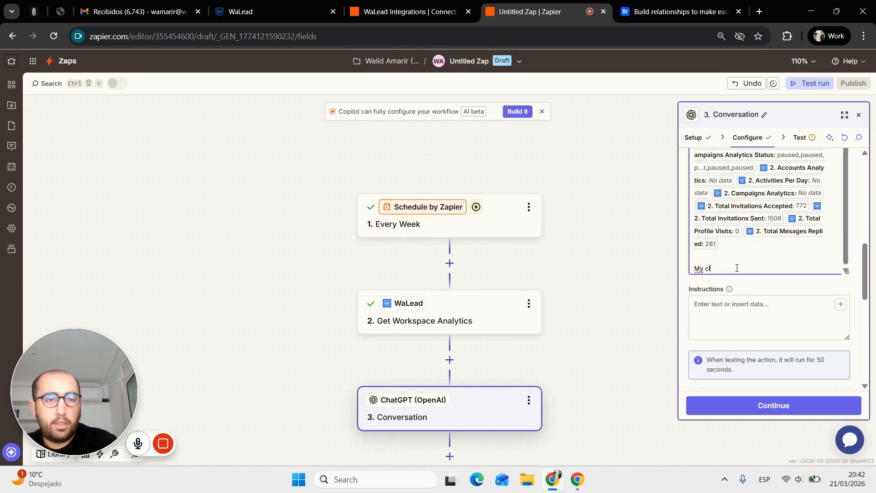
pyautogui.write('ient is c')
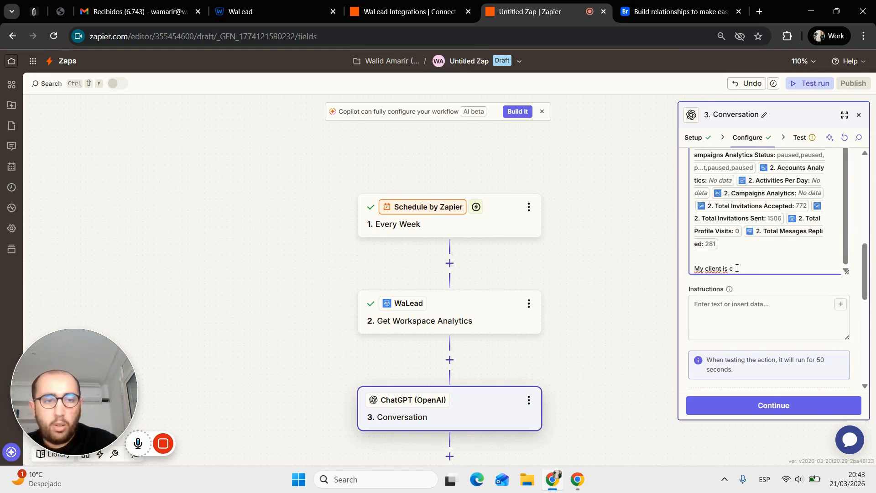
pyautogui.write('alled ')
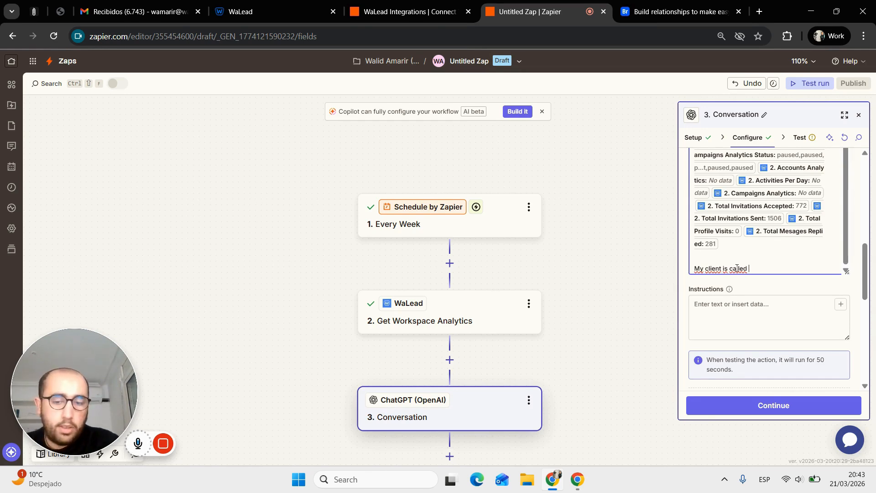
pyautogui.write('Javier from ')
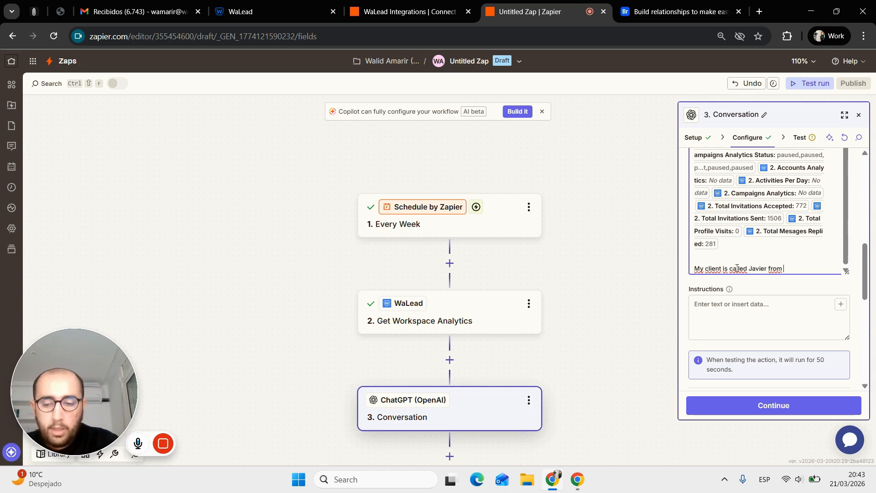
pyautogui.write('XYZ')
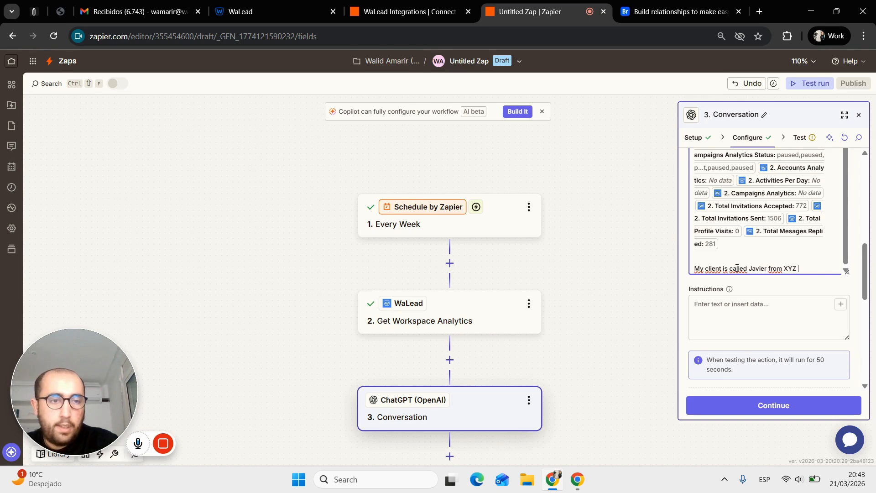
pyautogui.write(' Consulting Firm')
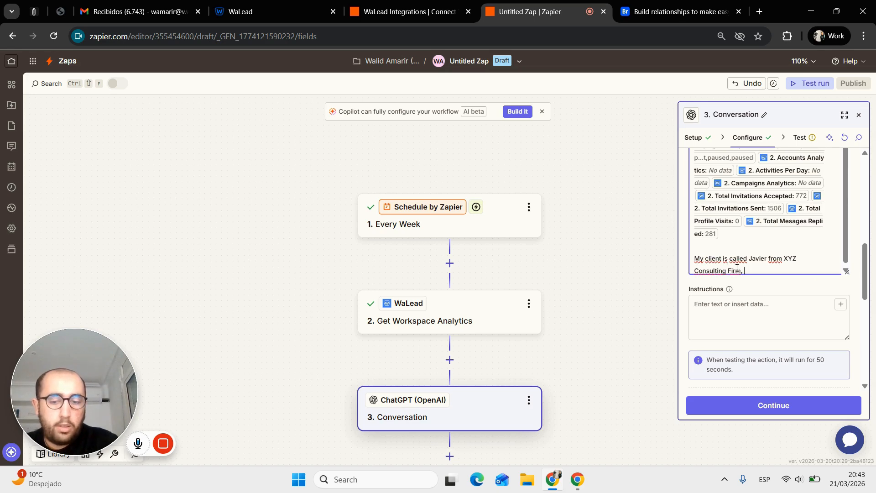
pyautogui.write(', draft the e')
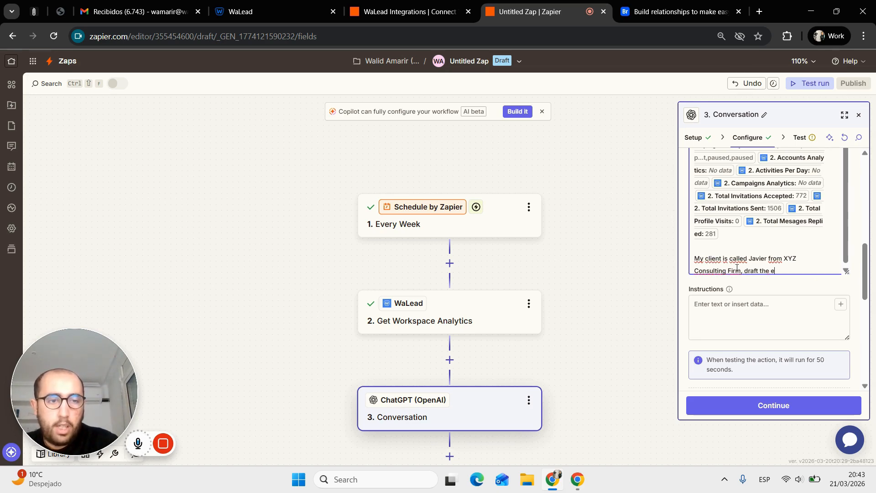
pyautogui.write('mail for th')
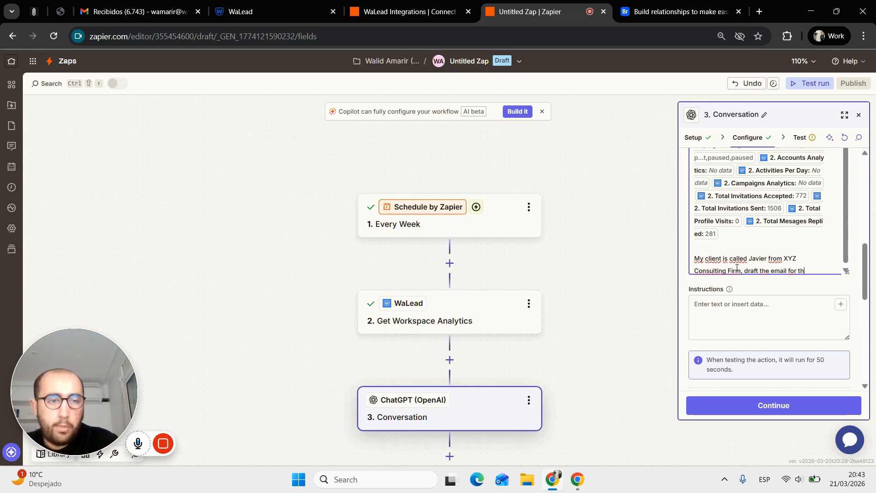
pyautogui.press('BackSpace')
pyautogui.press('BackSpace')
pyautogui.write('him')
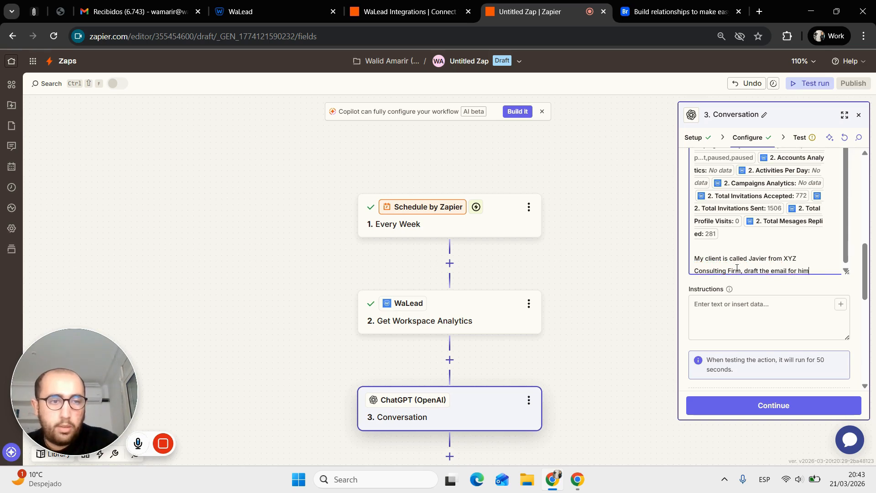
pyautogui.scroll(10, 772, 234)
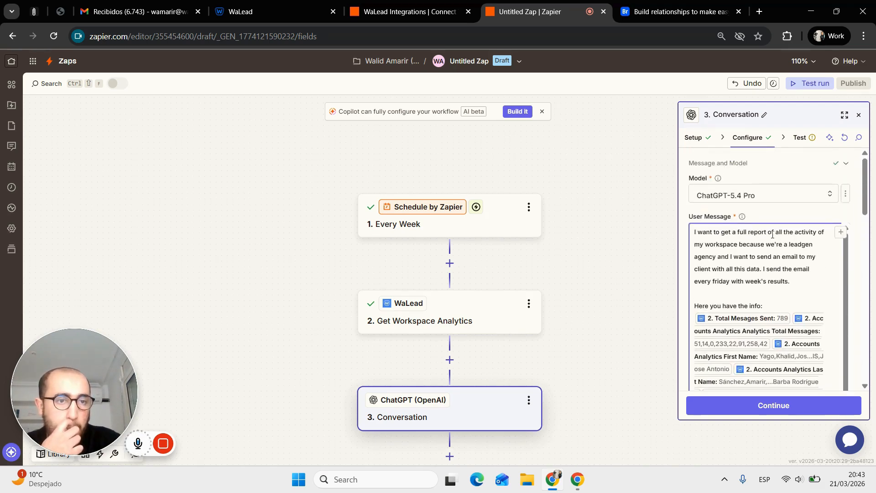
pyautogui.scroll(-10, 778, 223)
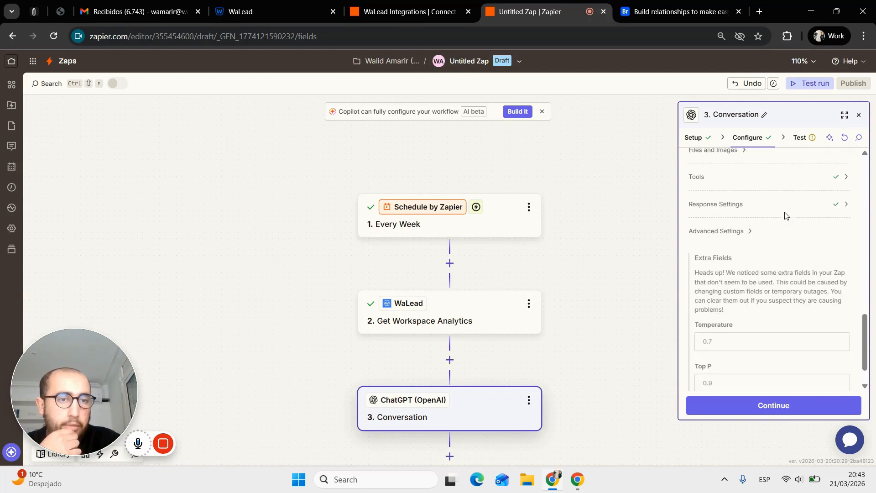
pyautogui.scroll(-1, 785, 215)
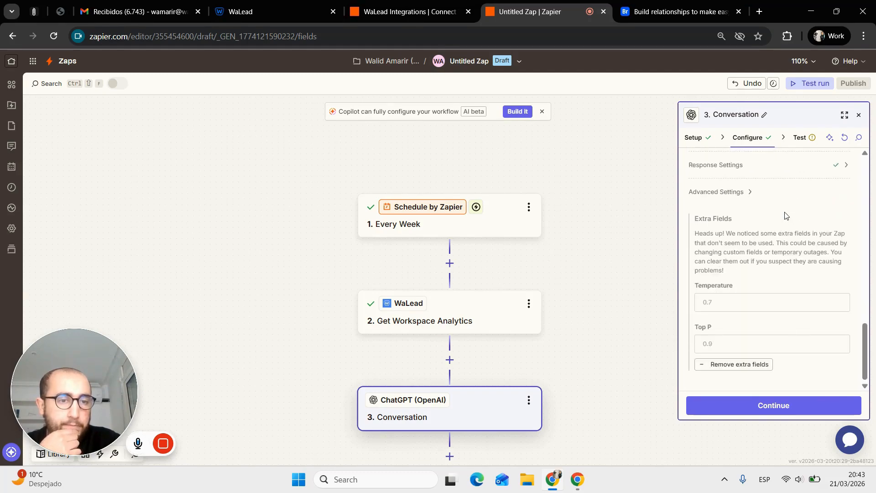
# - Finish the ChatGPT step setup and run a test conversation, reviewing the Data in list
pyautogui.click(805, 413)
pyautogui.click(813, 406)
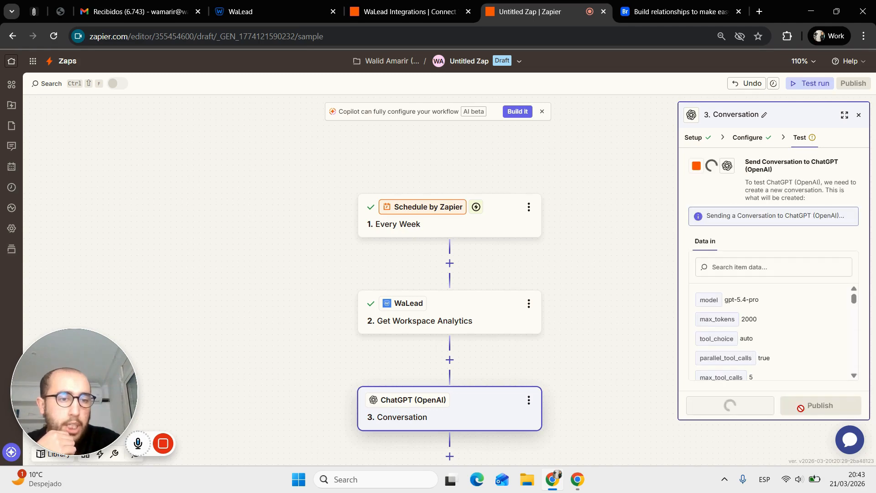
pyautogui.scroll(-1, 533, 343)
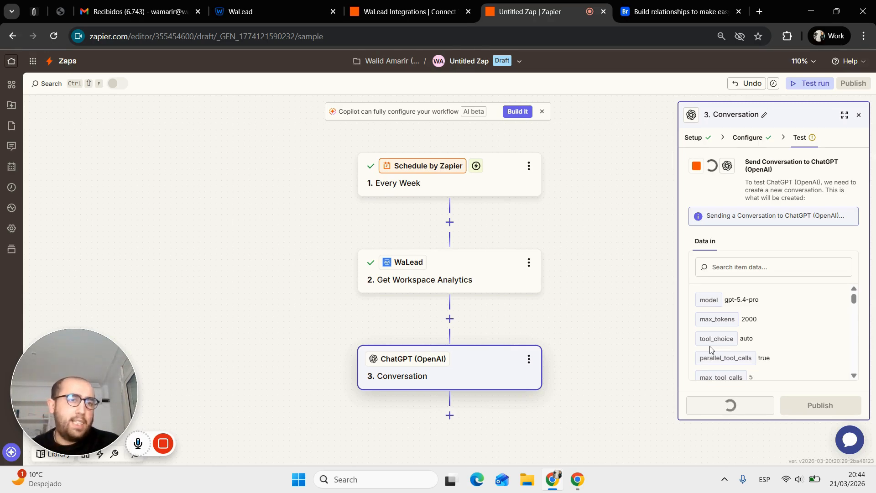
pyautogui.scroll(-3, 825, 323)
pyautogui.scroll(3, 827, 324)
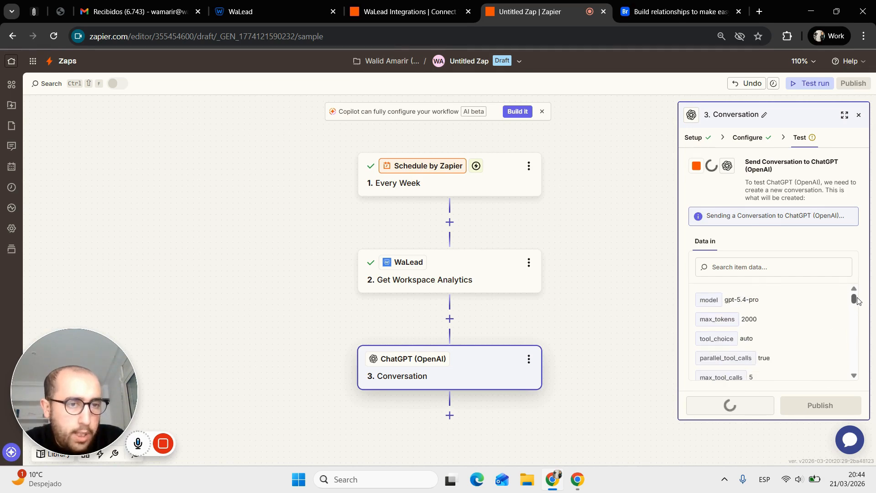
pyautogui.moveTo(855, 298); pyautogui.dragTo(846, 387)
pyautogui.scroll(2, 815, 340)
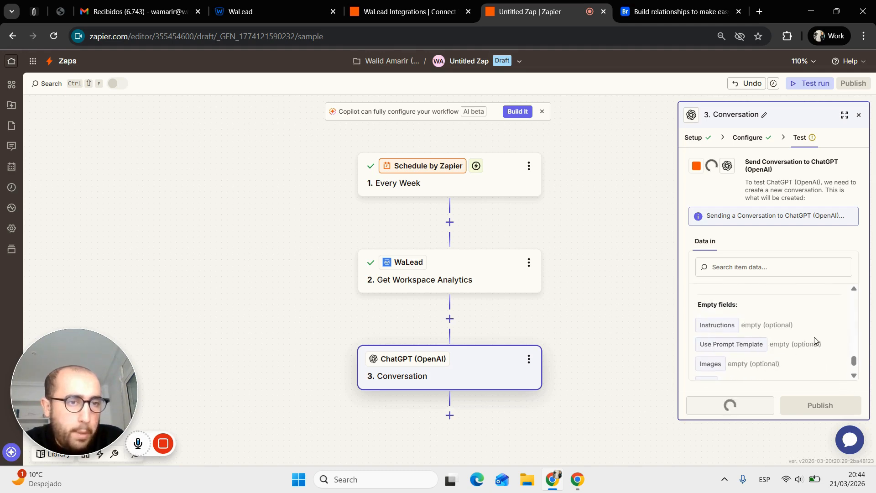
pyautogui.scroll(-3, 815, 340)
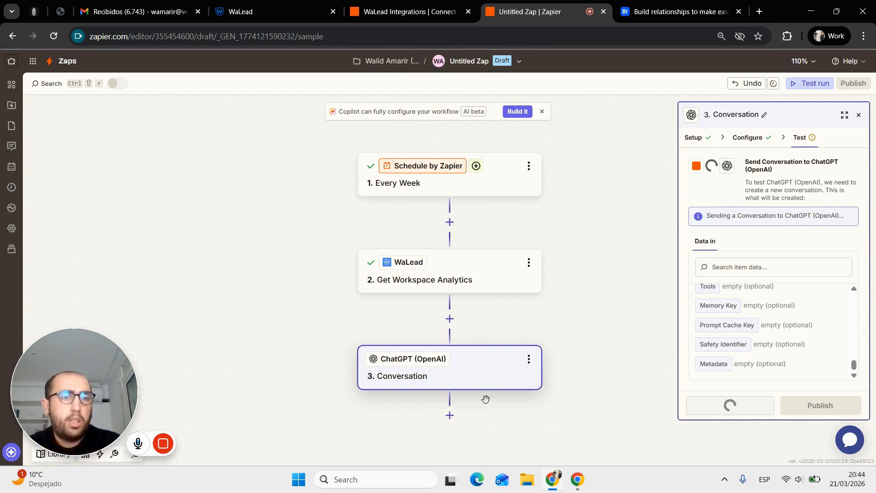
# - Review the ChatGPT test's 504 CloudFront error and the list of names in the sent data
pyautogui.rightClick(564, 325)
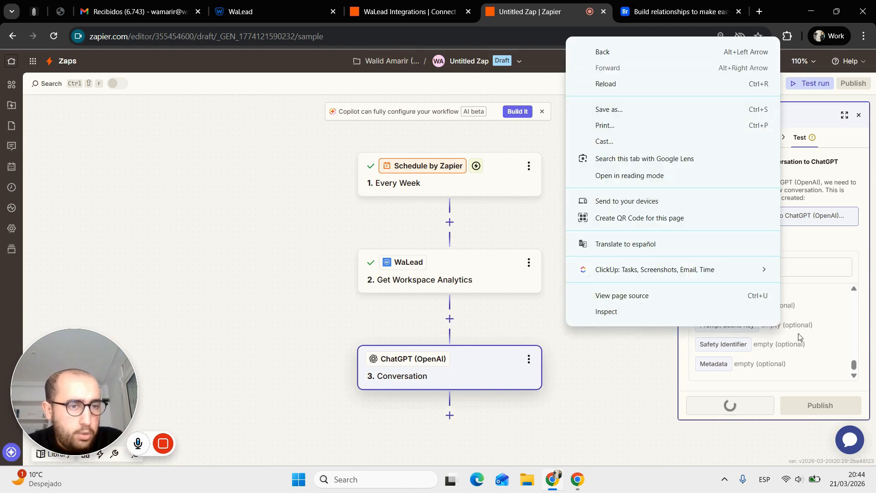
pyautogui.scroll(3, 798, 337)
pyautogui.scroll(10, 798, 338)
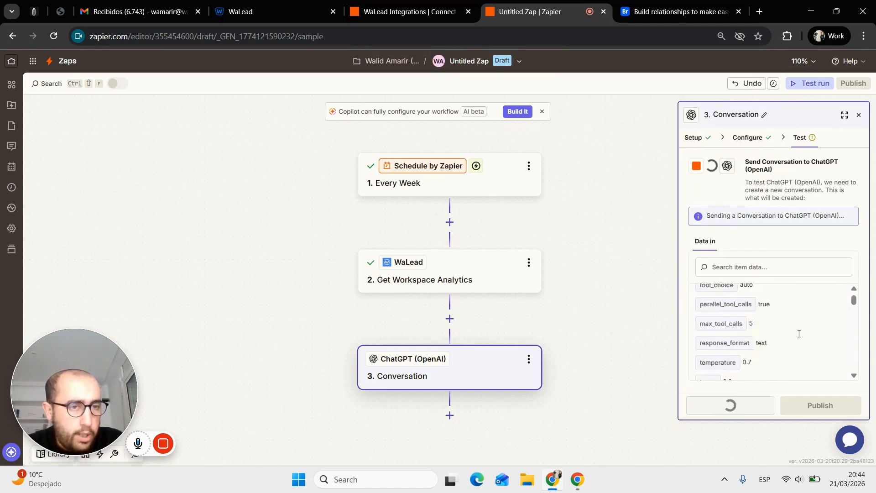
pyautogui.scroll(-10, 798, 336)
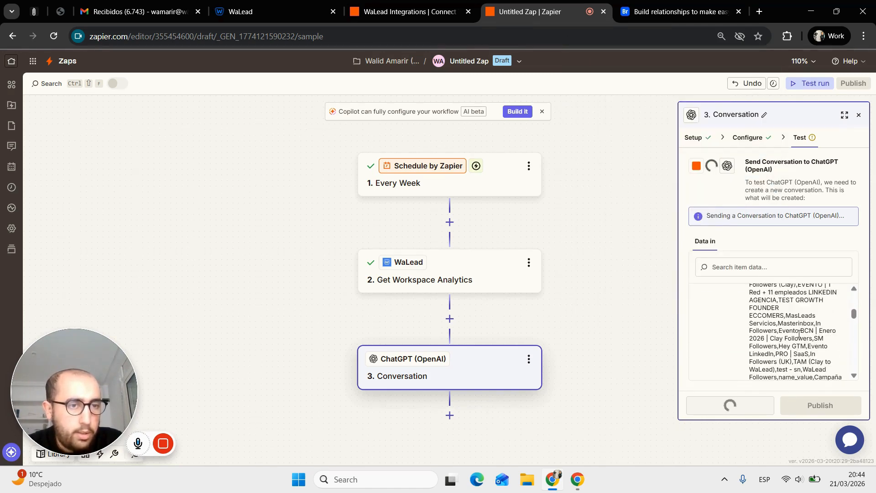
pyautogui.scroll(2, 798, 334)
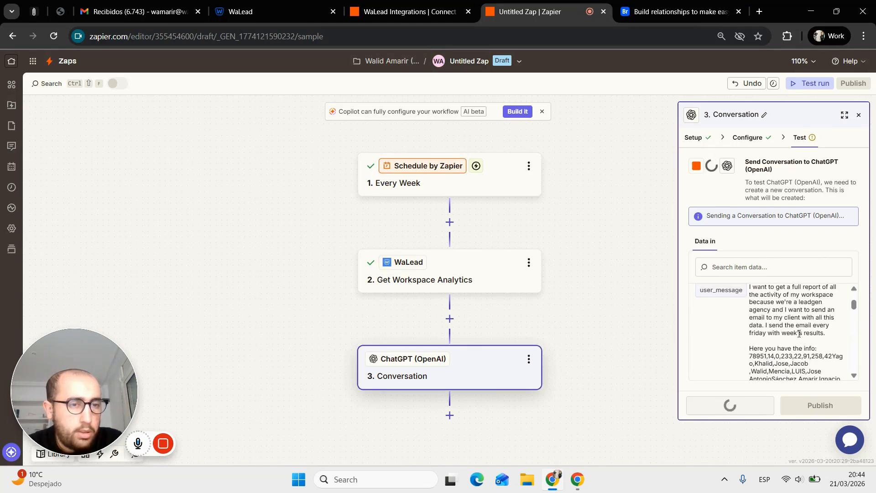
pyautogui.scroll(1, 799, 334)
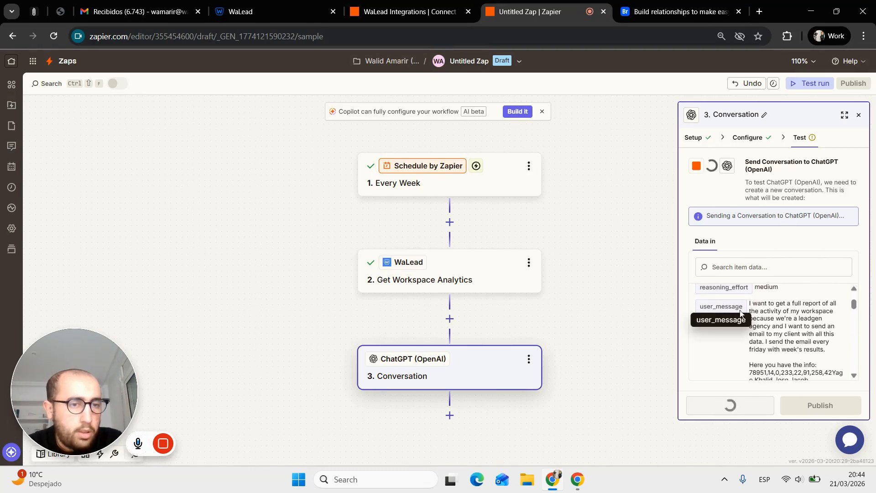
pyautogui.scroll(-3, 748, 317)
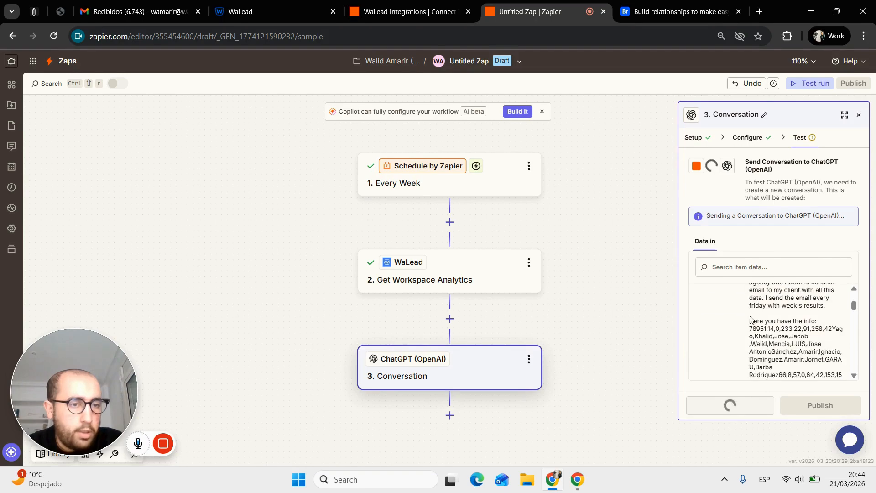
pyautogui.moveTo(775, 340); pyautogui.dragTo(750, 315)
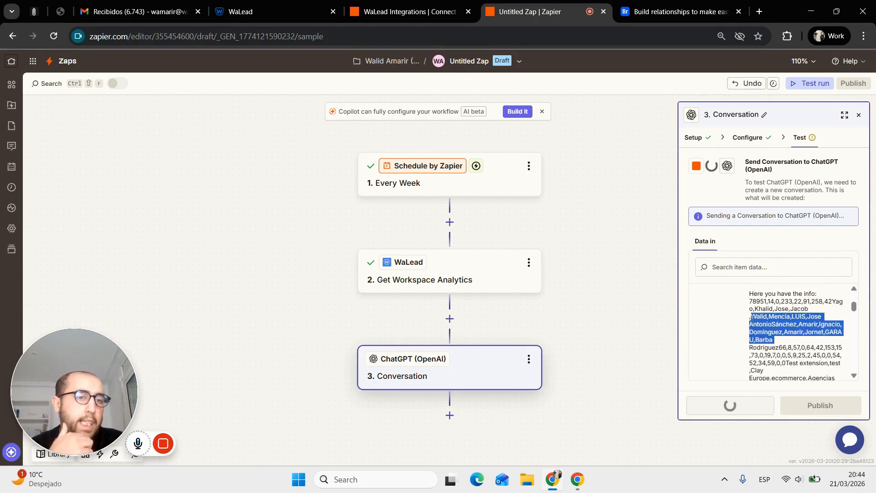
pyautogui.scroll(-3, 771, 329)
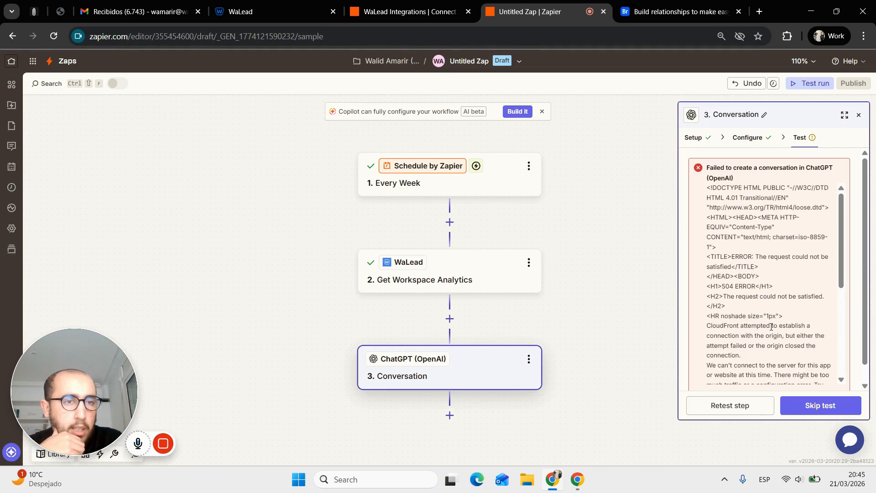
pyautogui.scroll(-5, 770, 327)
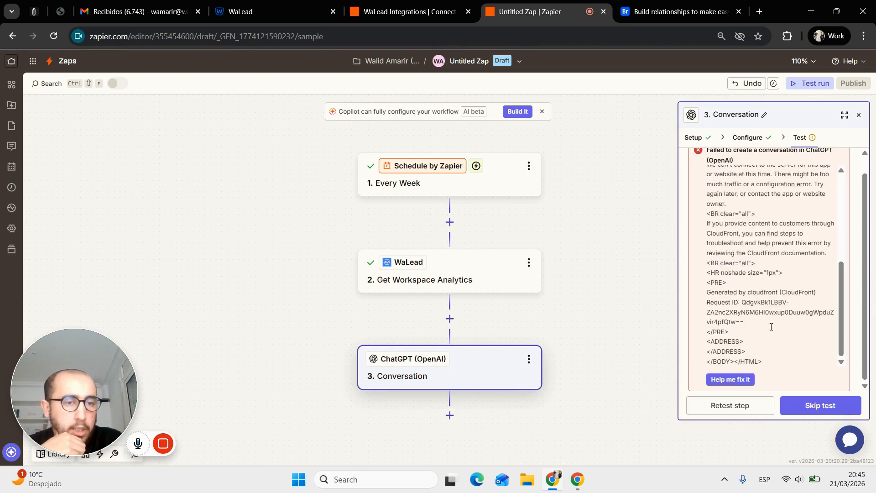
# - In the Configure tab, add a 'Total messages:' line after the User Message's info line
pyautogui.click(762, 139)
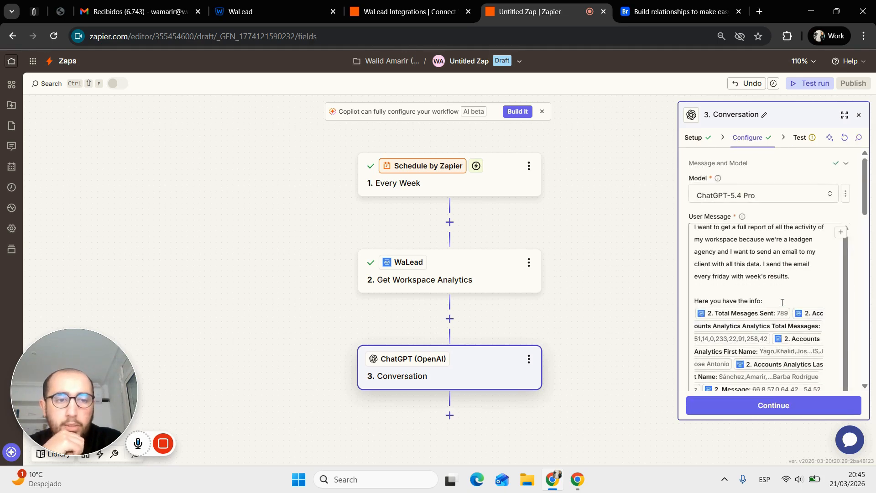
pyautogui.scroll(-2, 782, 302)
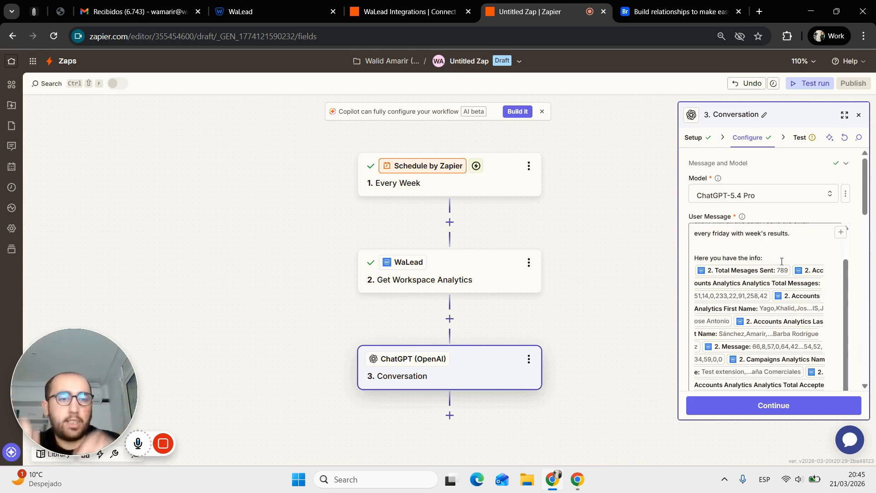
pyautogui.click(779, 259)
pyautogui.press('Return')
pyautogui.press('Return')
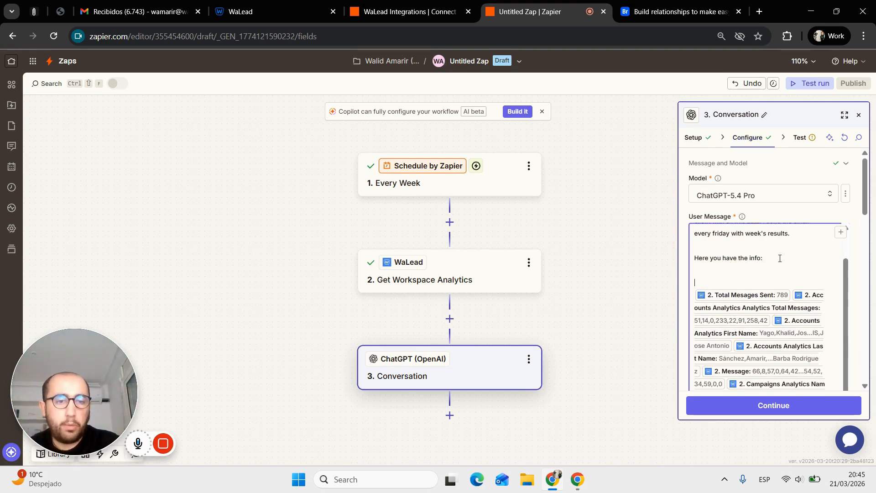
pyautogui.write('Total messages:')
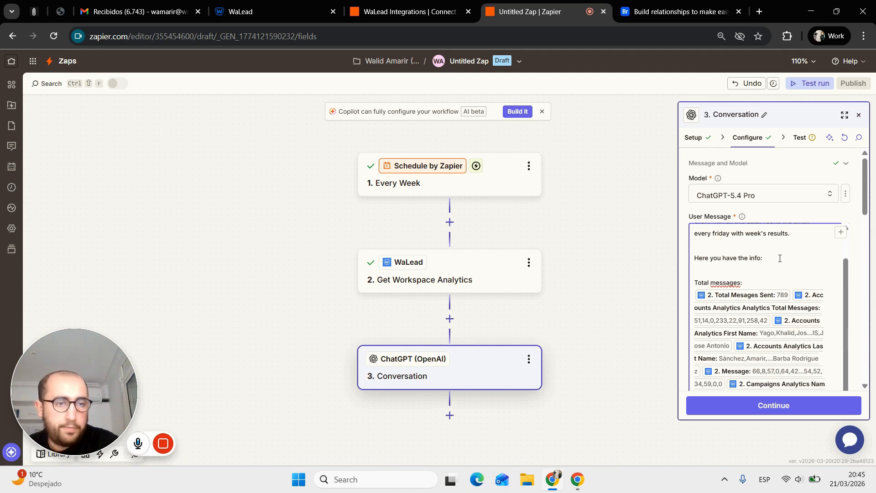
# - Inspect the Date data field's options and select the Activities Per Day Total field
pyautogui.scroll(-3, 780, 258)
pyautogui.scroll(2, 777, 265)
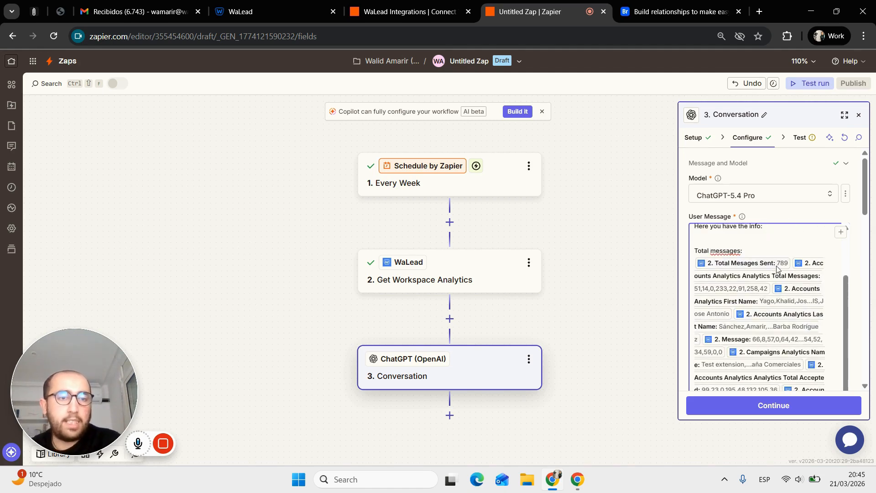
pyautogui.scroll(-5, 771, 278)
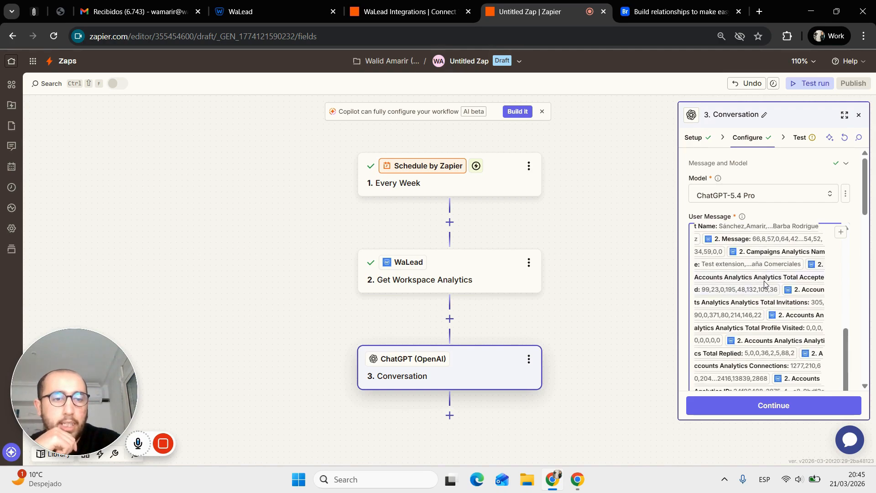
pyautogui.scroll(-2, 765, 284)
pyautogui.rightClick(765, 284)
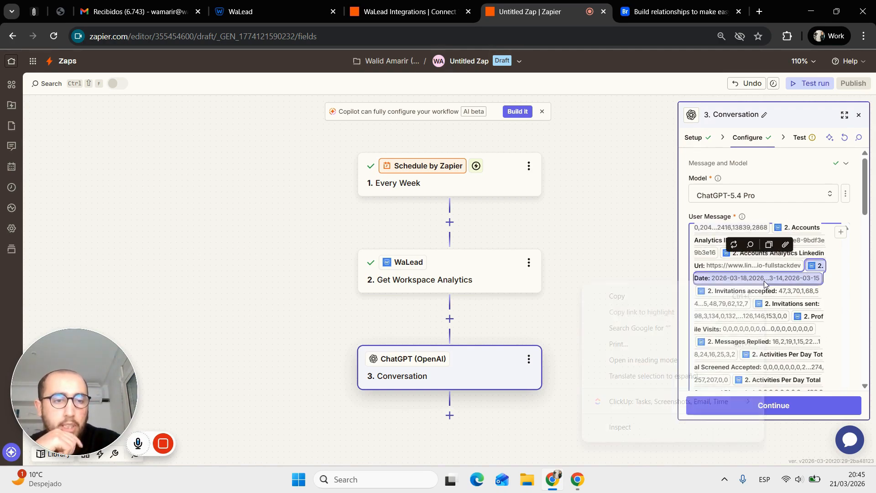
pyautogui.click(848, 309)
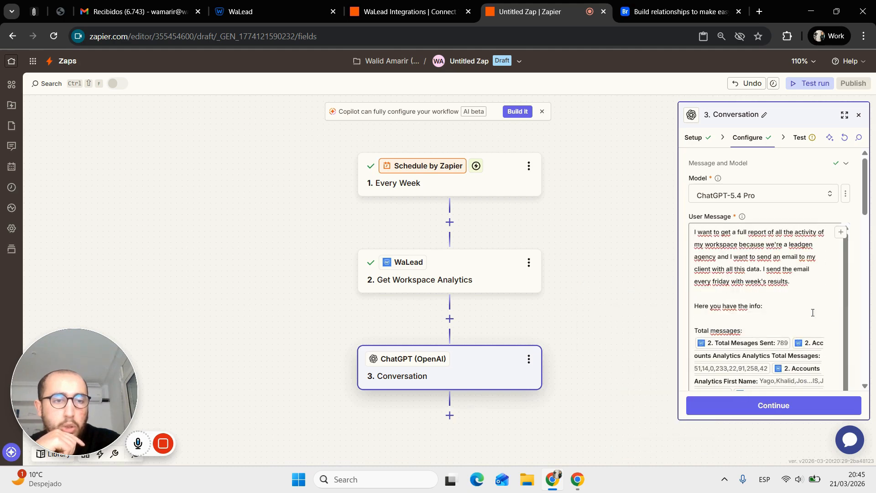
pyautogui.scroll(-10, 813, 313)
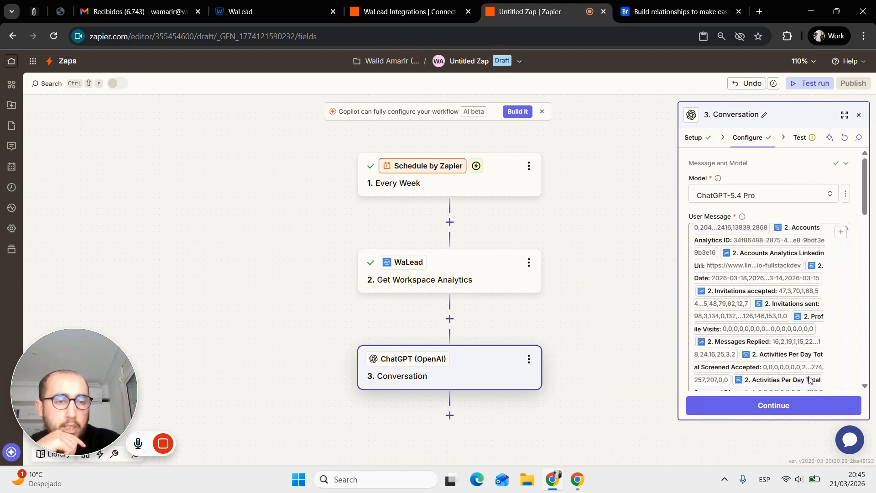
pyautogui.click(815, 383)
pyautogui.scroll(10, 815, 386)
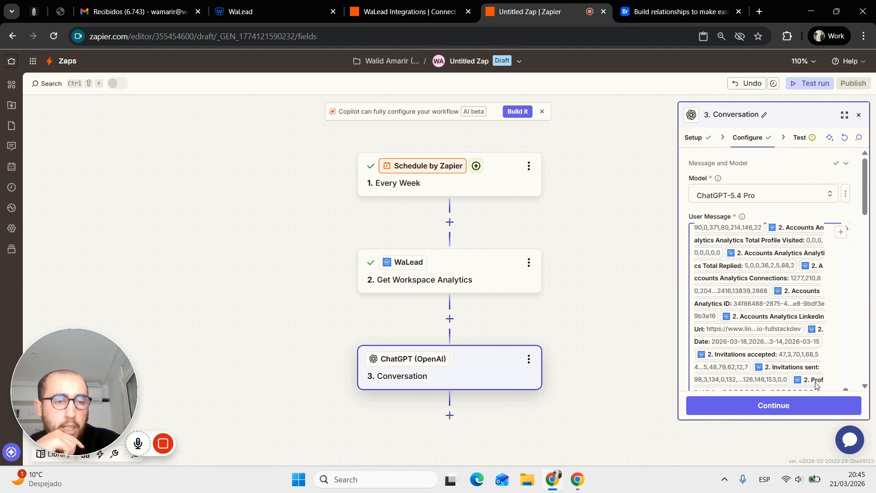
# - Undo the recent message edits and delete the data fields following 'Total'
pyautogui.hotkey('ctrl', 'z')
pyautogui.hotkey('ctrl', 'z')
pyautogui.hotkey('ctrl', 'z')
pyautogui.hotkey('ctrl', 'z')
pyautogui.hotkey('ctrl', 'z')
pyautogui.hotkey('ctrl', 'z')
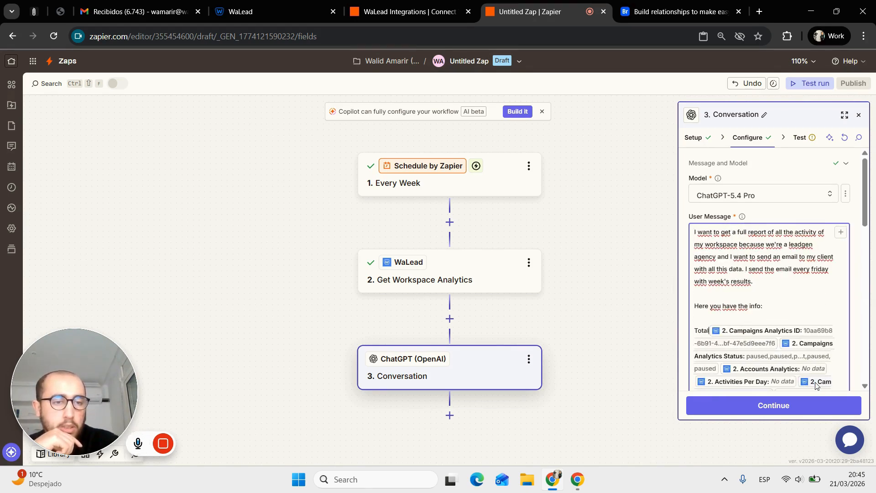
pyautogui.scroll(-10, 781, 247)
pyautogui.scroll(5, 782, 246)
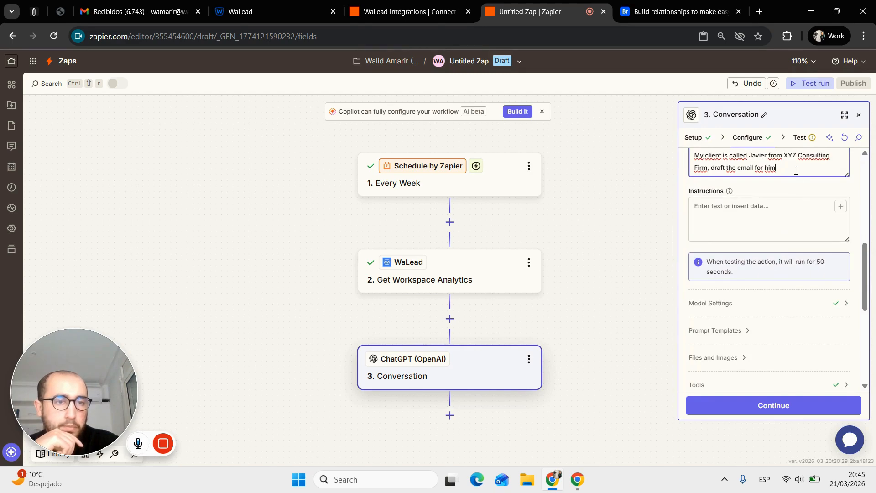
pyautogui.scroll(3, 795, 171)
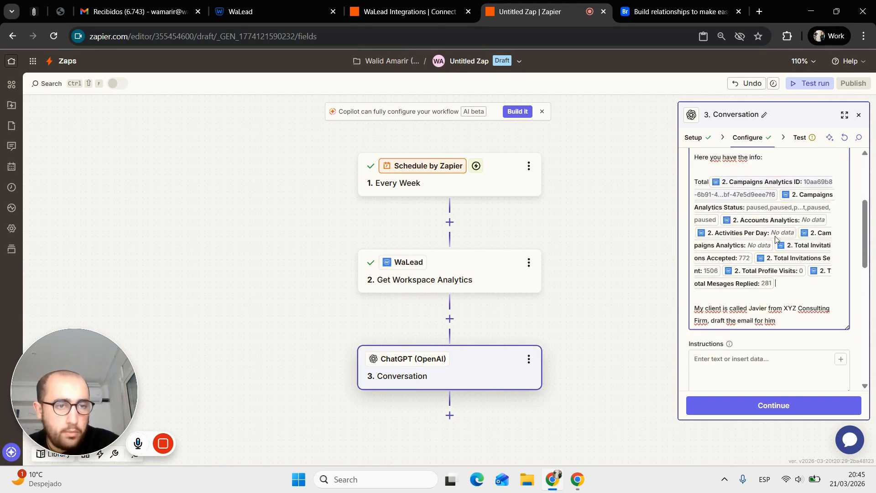
pyautogui.click(803, 283)
pyautogui.press('BackSpace')
pyautogui.press('BackSpace')
pyautogui.press('BackSpace')
pyautogui.press('BackSpace')
pyautogui.press('BackSpace')
pyautogui.press('BackSpace')
pyautogui.press('BackSpace')
pyautogui.press('BackSpace')
pyautogui.press('BackSpace')
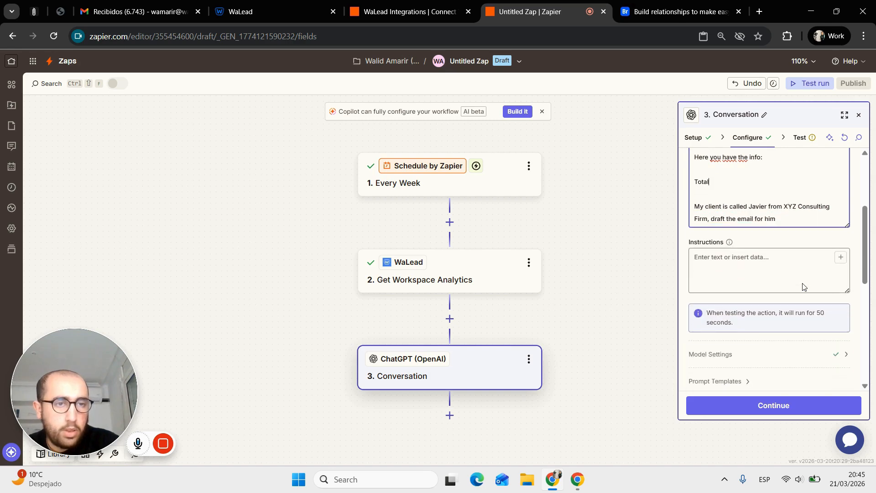
# - Relabel the data line as 'Total messages: /' to call up the insertable data
pyautogui.scroll(1, 803, 286)
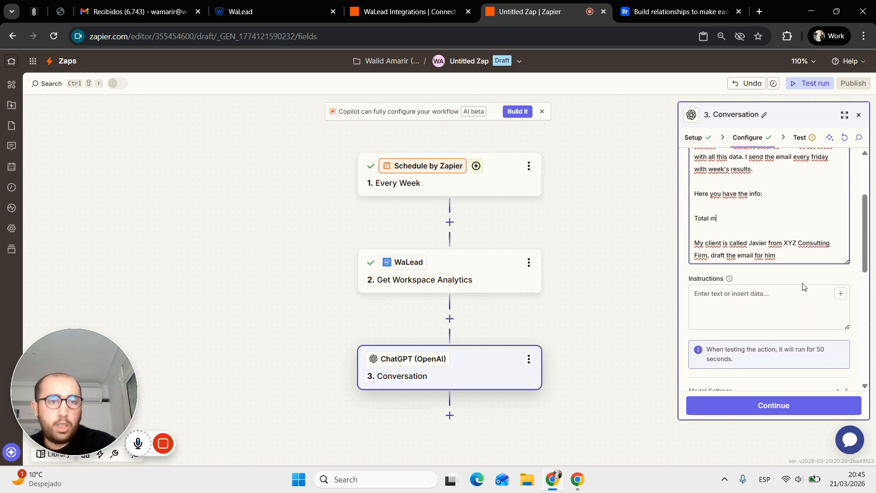
pyautogui.write('m')
pyautogui.press('BackSpace')
pyautogui.write('data s')
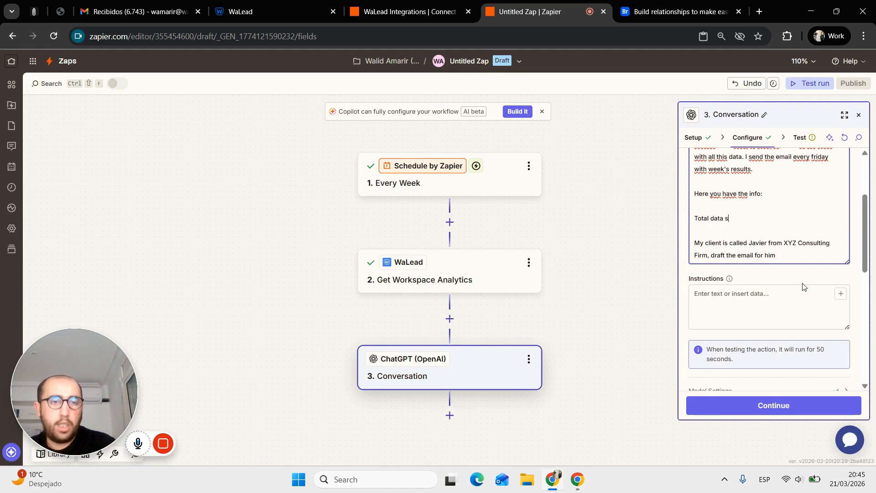
pyautogui.write('end')
pyautogui.scroll(3, 802, 286)
pyautogui.scroll(-1, 804, 287)
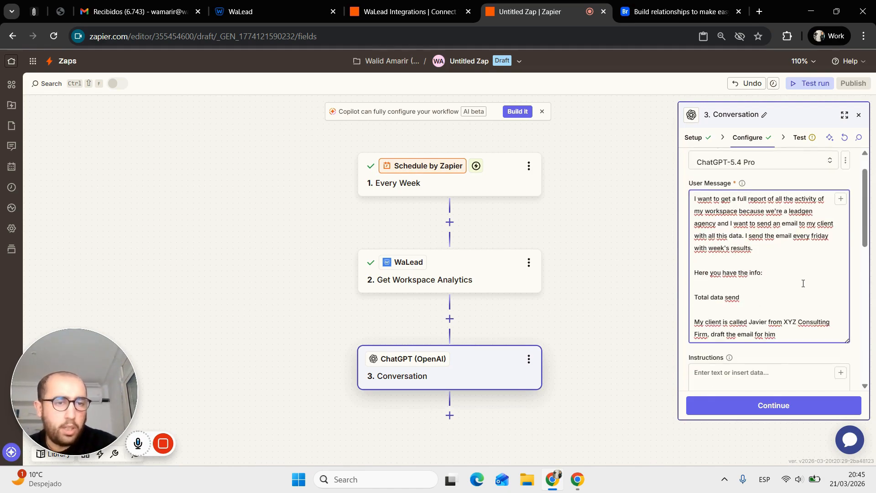
pyautogui.write(':')
pyautogui.press('BackSpace')
pyautogui.press('BackSpace')
pyautogui.press('BackSpace')
pyautogui.press('BackSpace')
pyautogui.press('BackSpace')
pyautogui.press('BackSpace')
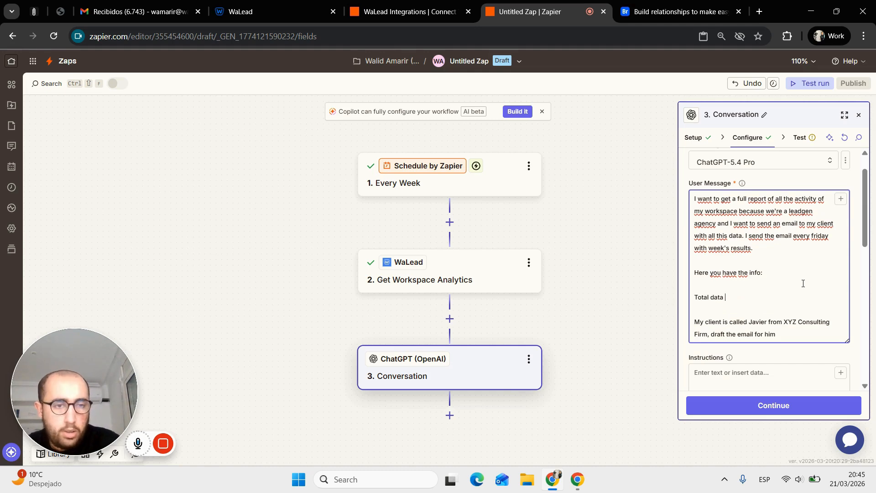
pyautogui.write('message')
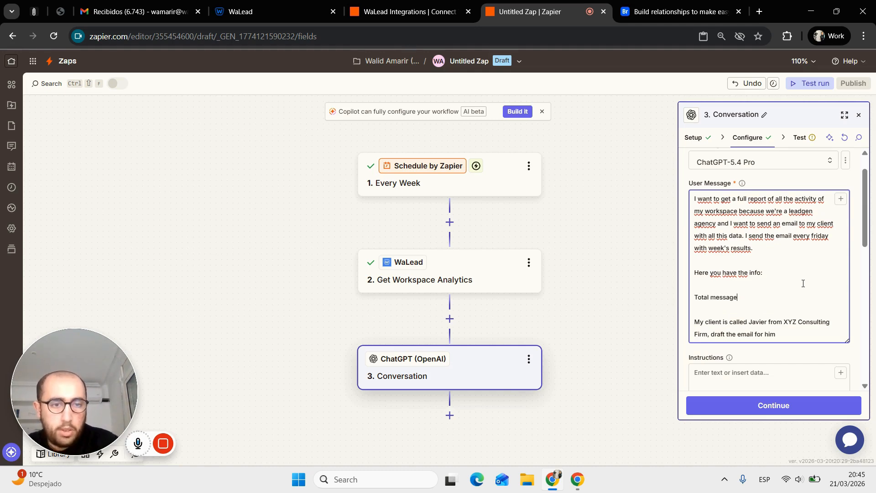
pyautogui.write('s')
pyautogui.press('BackSpace')
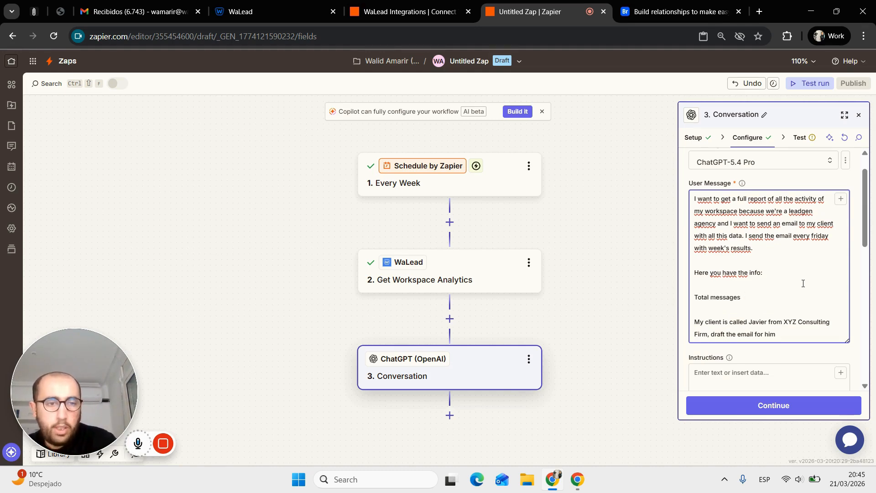
pyautogui.write(': /')
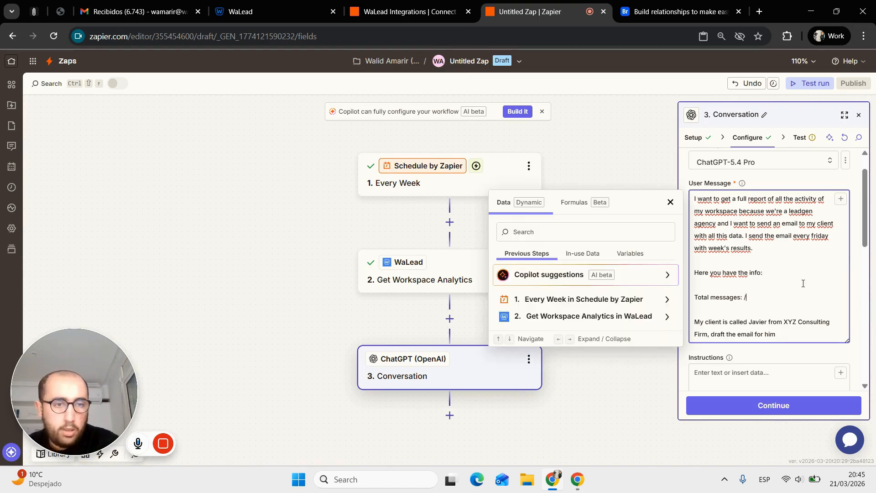
# - Browse the WaLead Date values and replace the 'Total messages' label with 'Dates:'
pyautogui.click(618, 316)
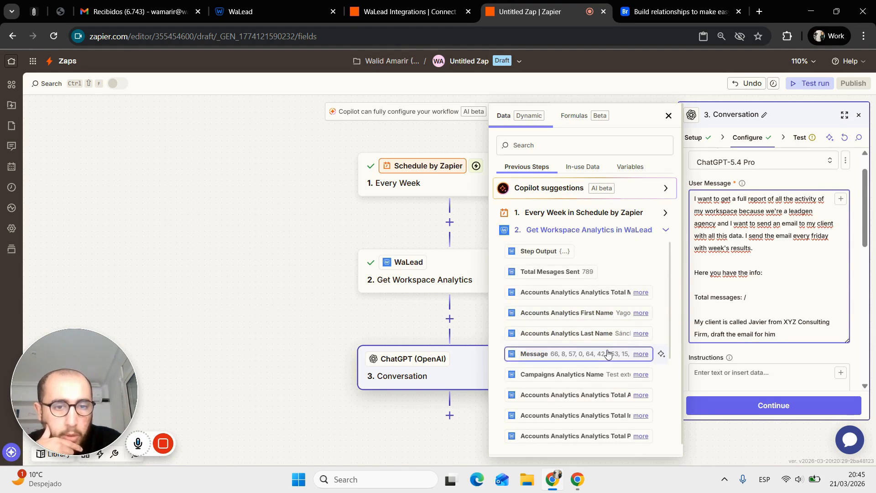
pyautogui.scroll(-6, 607, 353)
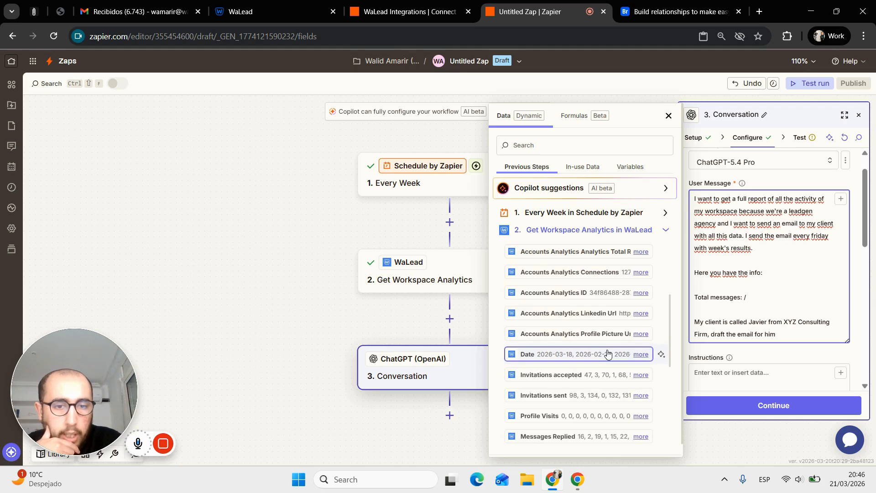
pyautogui.click(642, 355)
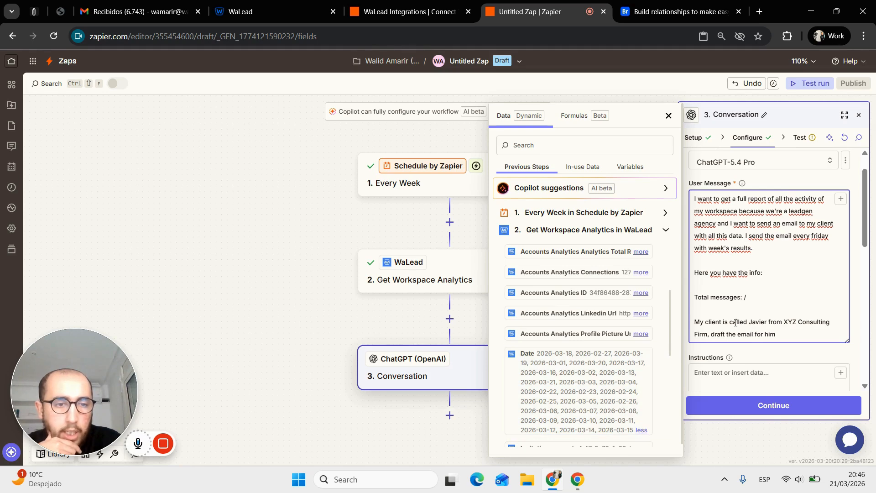
pyautogui.moveTo(749, 300); pyautogui.dragTo(689, 300)
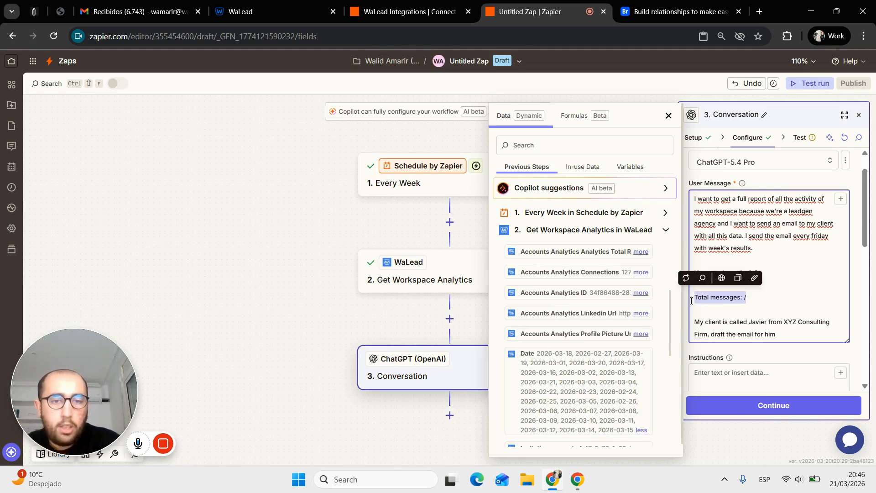
pyautogui.write('Dates_')
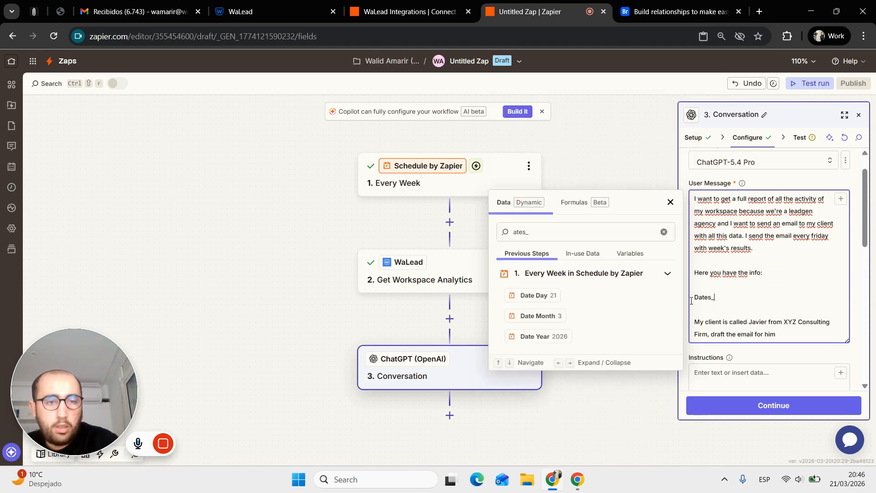
pyautogui.press('BackSpace')
pyautogui.write(': /')
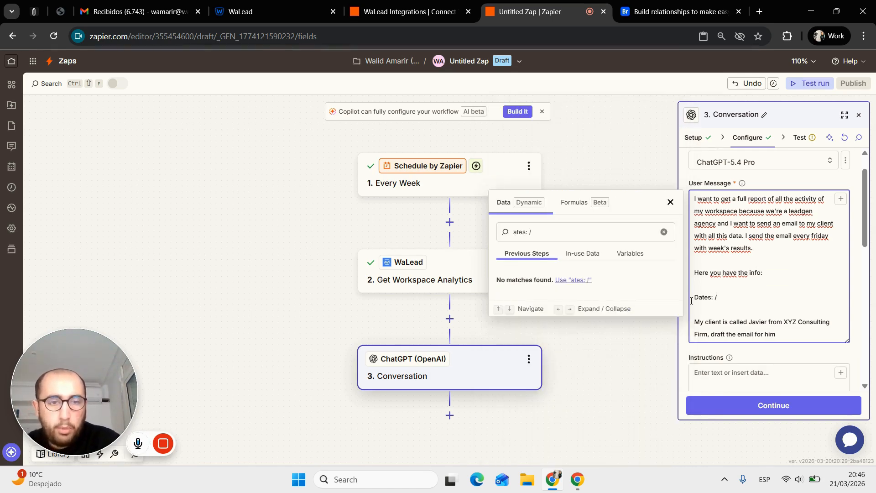
pyautogui.click(583, 228)
# - Insert the WaLead Date field after 'Dates:' and add a labelled Invitations accepted line
pyautogui.write('da')
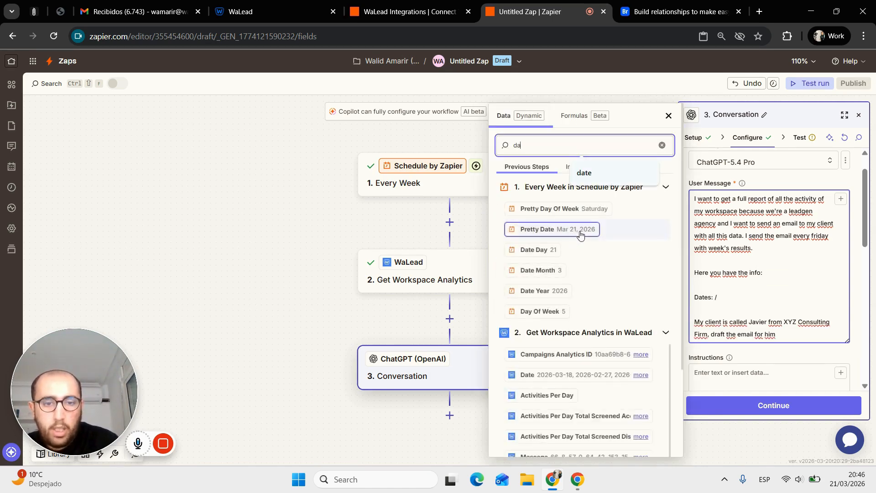
pyautogui.write('t')
pyautogui.click(586, 399)
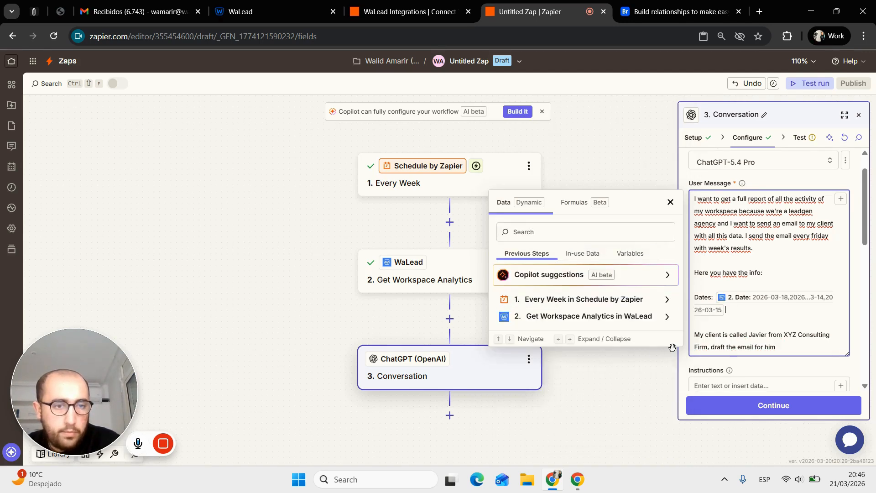
pyautogui.press('Return')
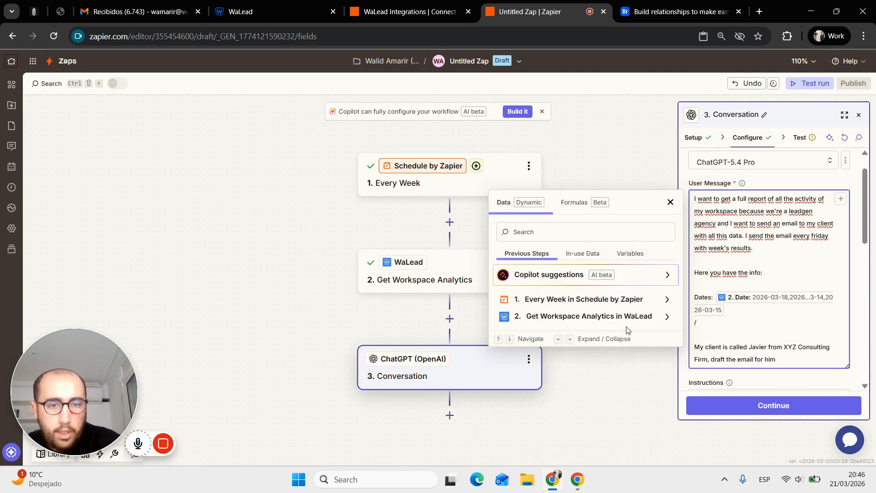
pyautogui.click(616, 317)
pyautogui.scroll(-5, 625, 357)
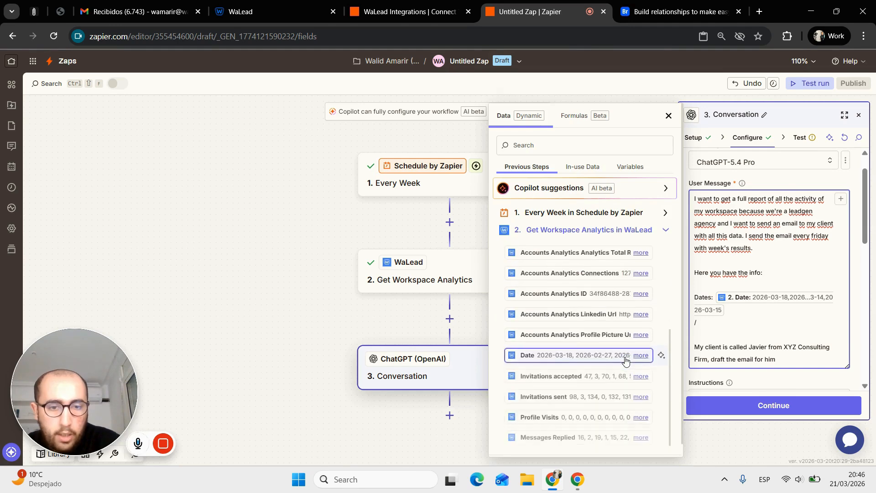
pyautogui.click(598, 375)
pyautogui.press('Return')
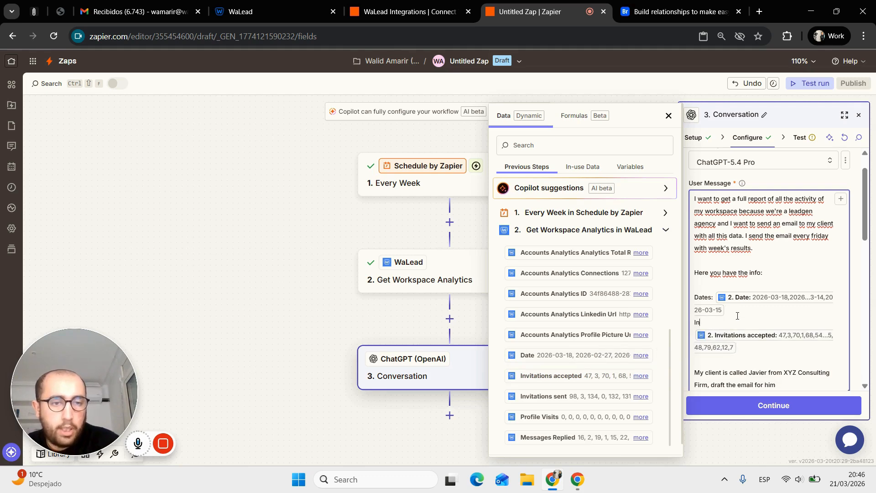
pyautogui.write('Invitations accepted:')
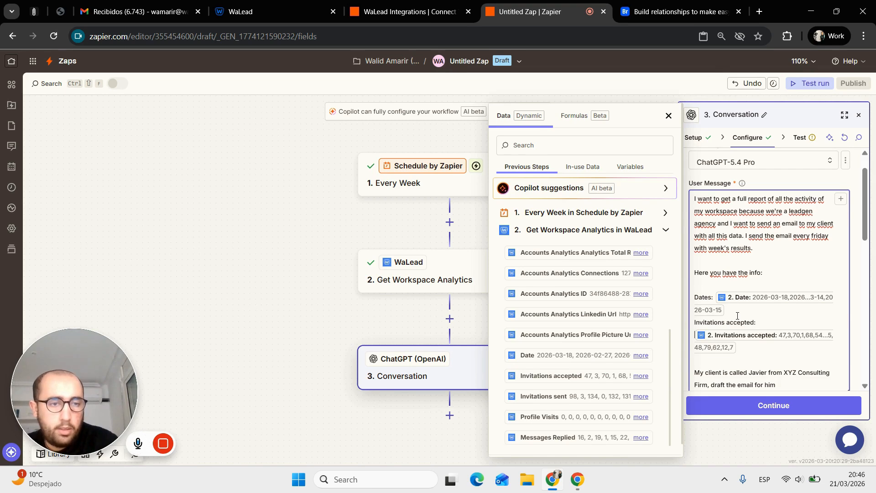
pyautogui.press('BackSpace')
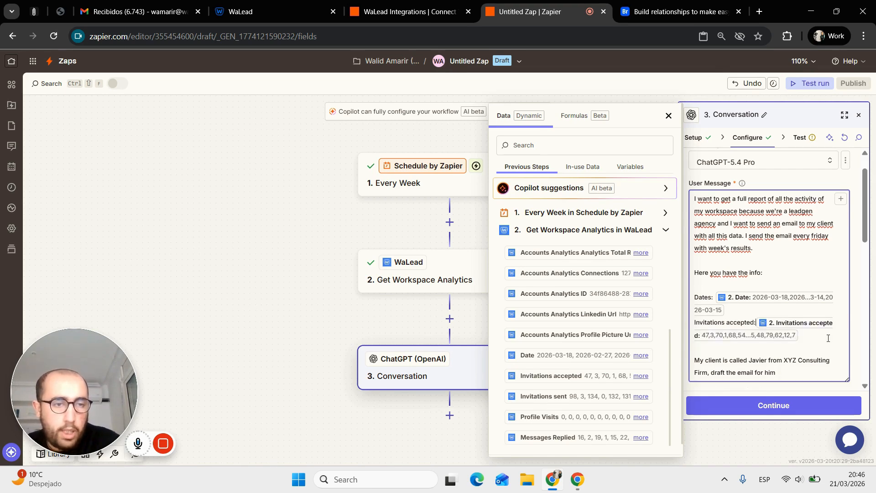
pyautogui.press('Return')
pyautogui.press('Return')
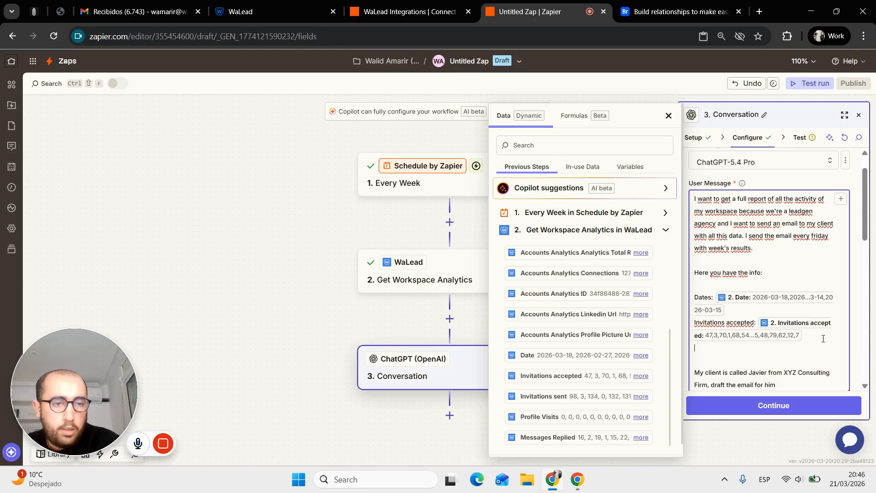
# - Reword the intro sentence to end with 'an array with all the info:'
pyautogui.press('BackSpace')
pyautogui.press('BackSpace')
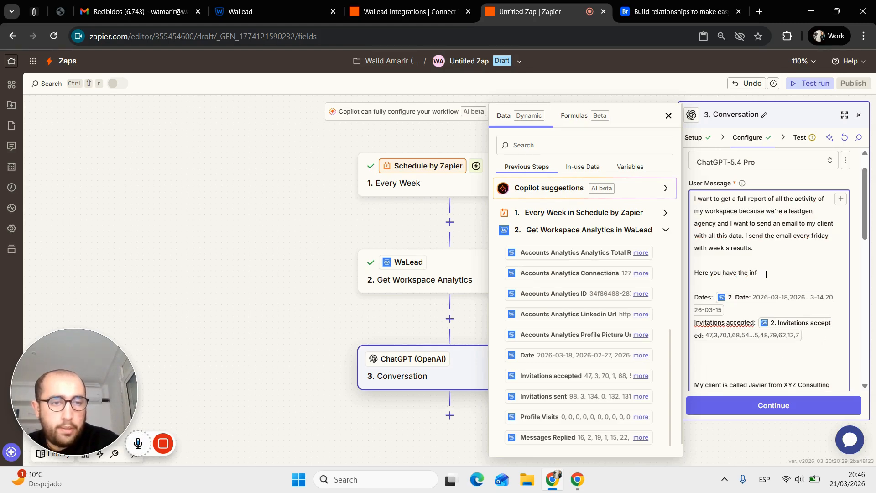
pyautogui.press('BackSpace')
pyautogui.press('BackSpace')
pyautogui.press('BackSpace')
pyautogui.write('an wa')
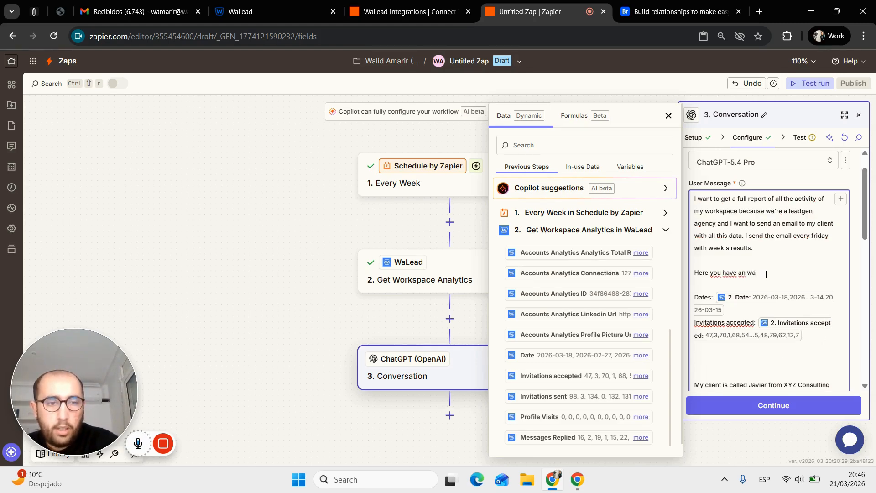
pyautogui.press('BackSpace')
pyautogui.press('BackSpace')
pyautogui.write('array ')
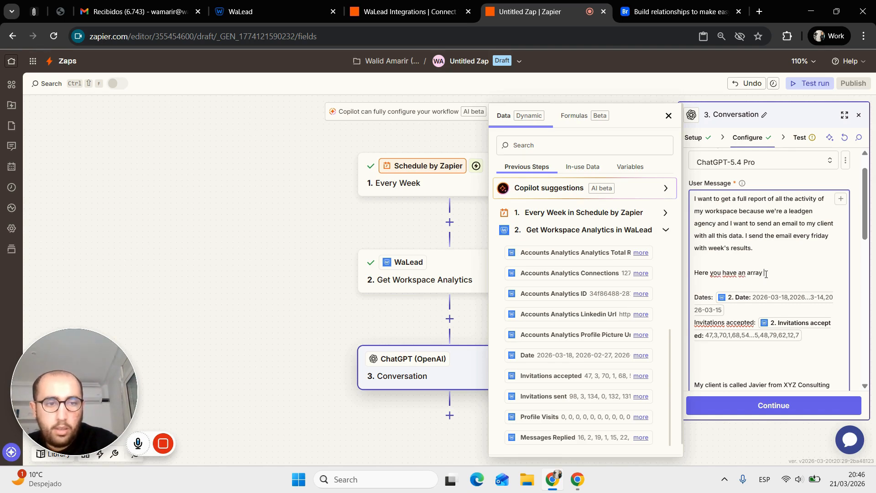
pyautogui.write('with all the info:')
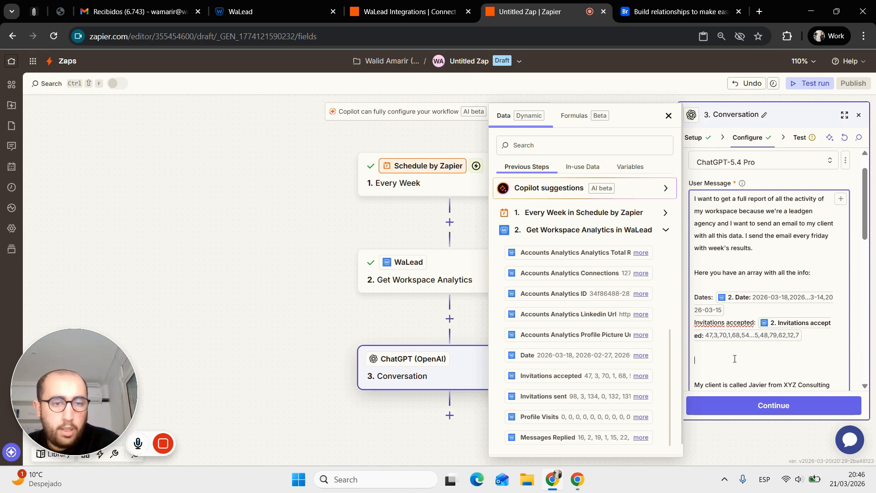
# - Add labelled Invitations sent, Profile visits and Messages replied lines with their WaLead data
pyautogui.write('atio')
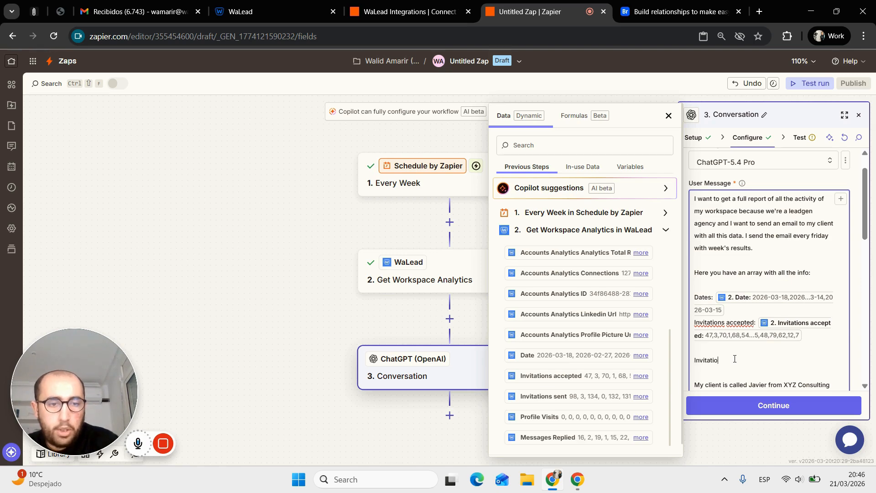
pyautogui.write('ns sent:')
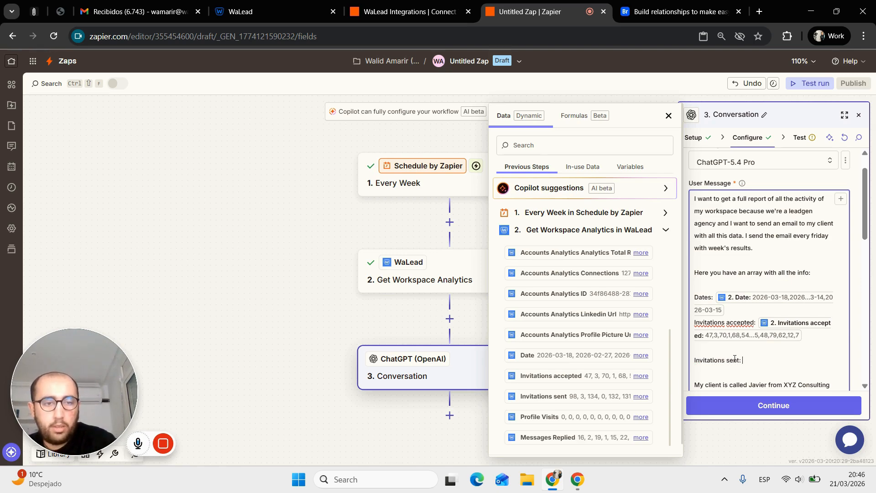
pyautogui.click(608, 396)
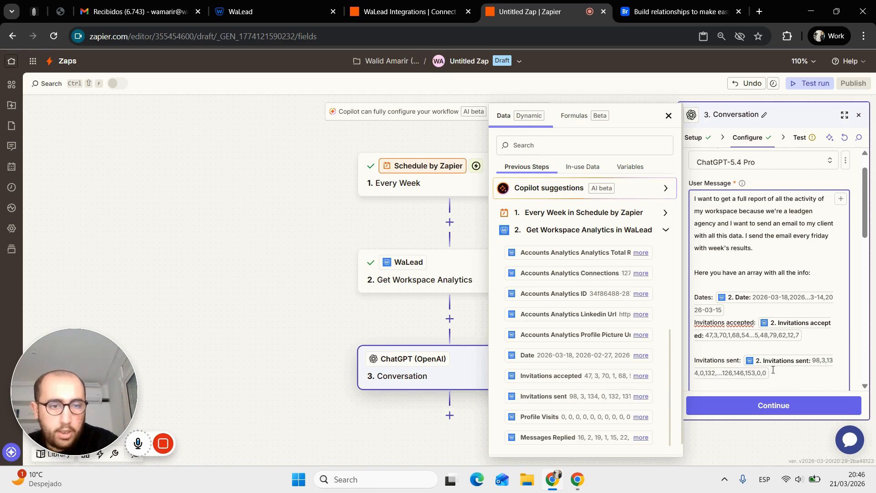
pyautogui.press('Return')
pyautogui.press('Return')
pyautogui.write('Profile visits:')
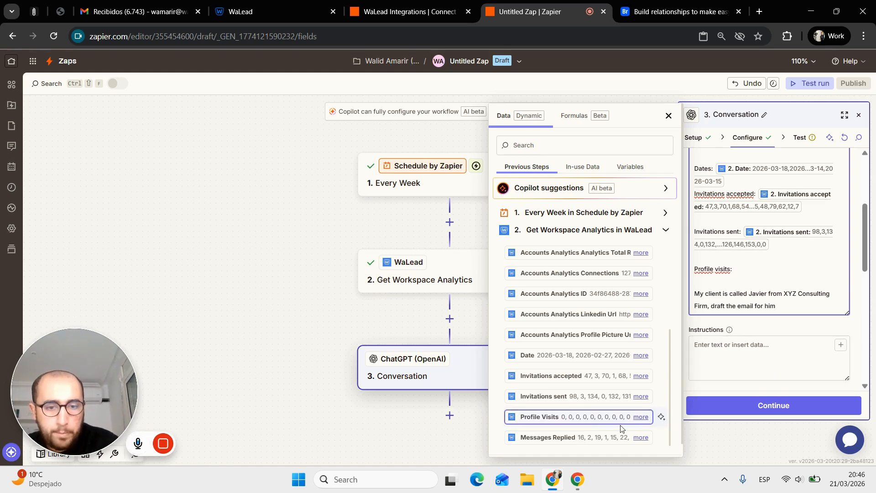
pyautogui.click(595, 416)
pyautogui.press('Return')
pyautogui.press('Return')
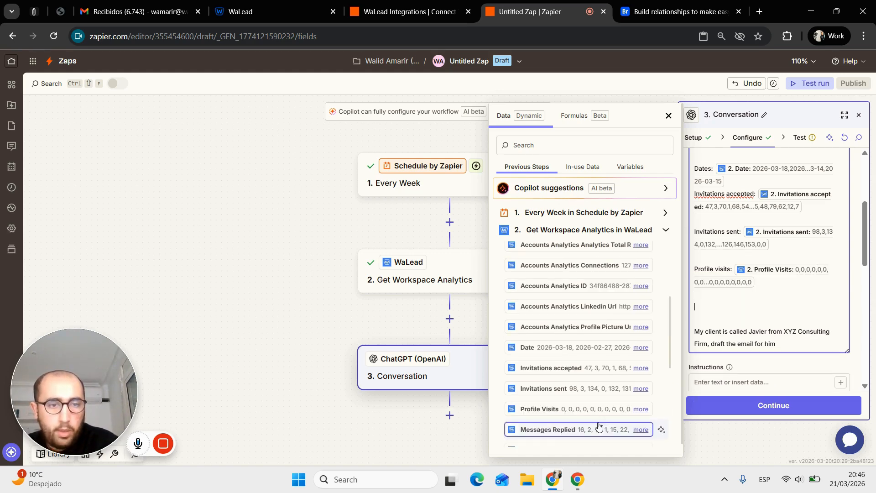
pyautogui.write('Messages ')
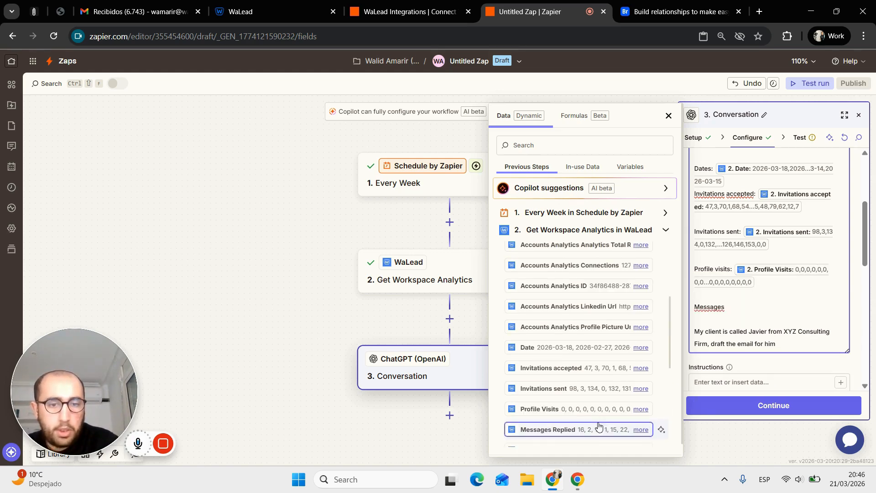
pyautogui.write('replied:')
pyautogui.click(599, 425)
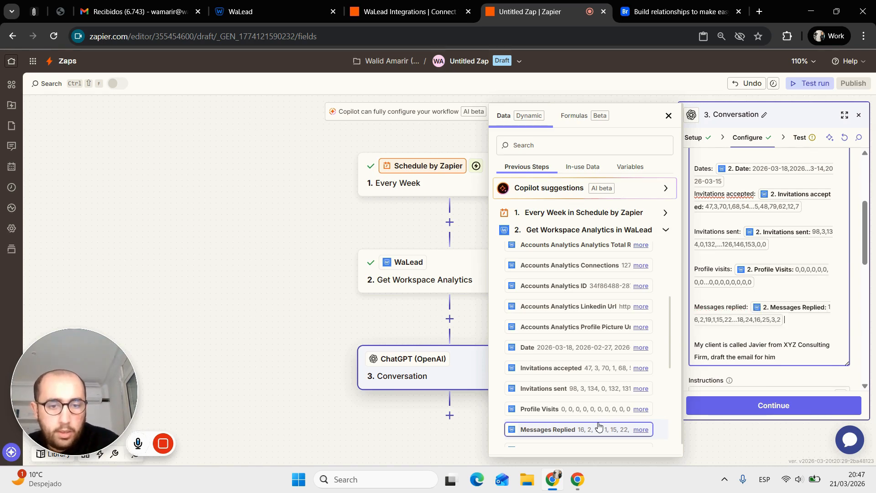
# - Expand the Response Rate, Acceptance Rate, Total Leads, Total Replied and Campaigns Analytics Status values
pyautogui.scroll(-2, 599, 425)
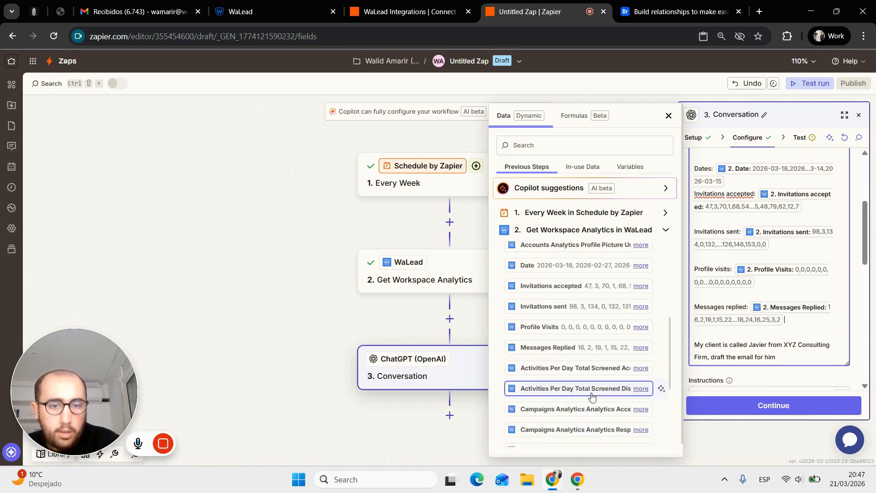
pyautogui.scroll(-3, 591, 388)
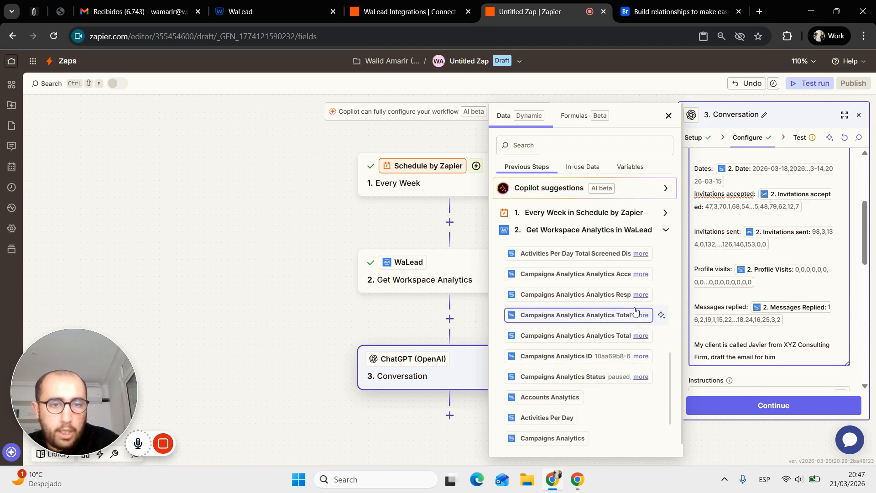
pyautogui.click(640, 295)
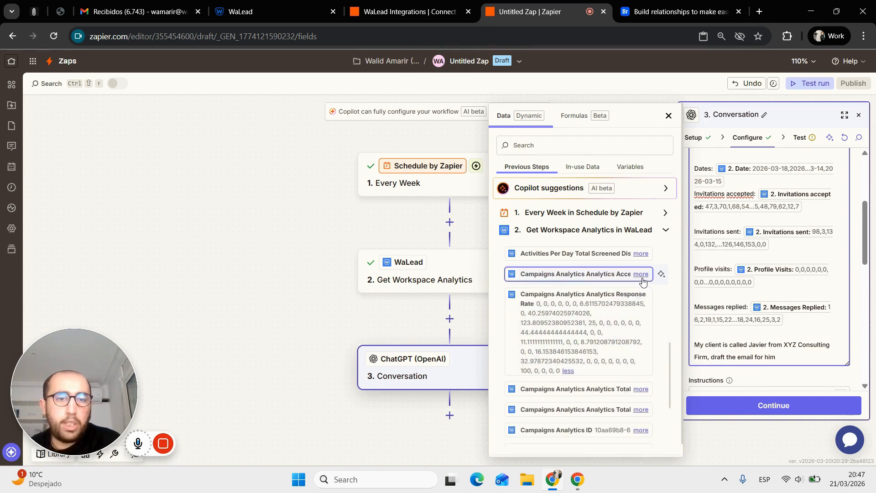
pyautogui.click(641, 273)
pyautogui.click(641, 253)
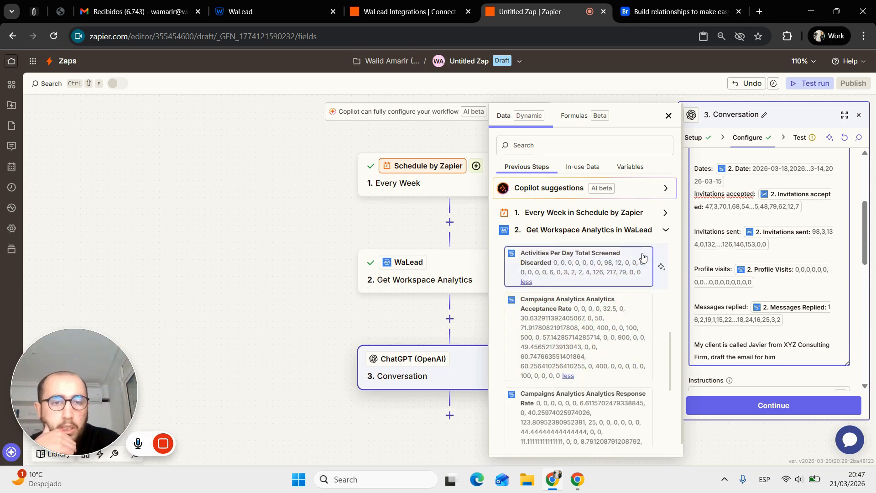
pyautogui.scroll(-3, 628, 346)
pyautogui.click(638, 331)
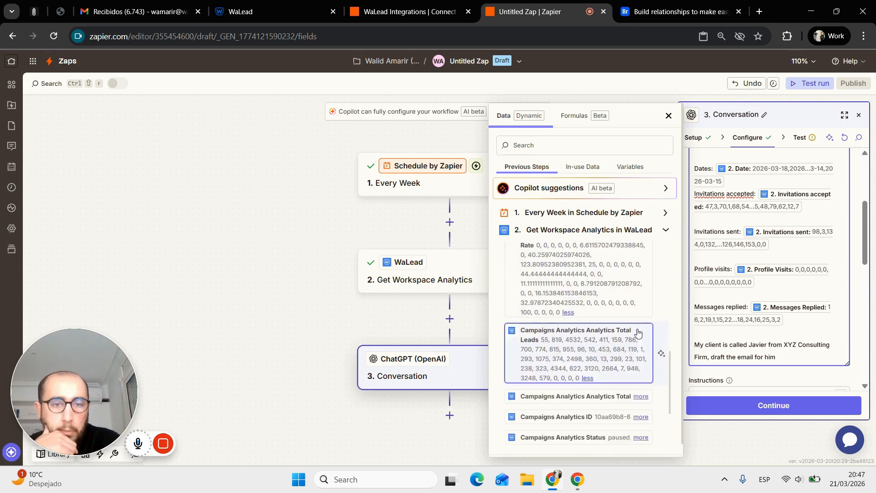
pyautogui.scroll(-2, 639, 326)
pyautogui.click(641, 318)
pyautogui.scroll(-1, 643, 323)
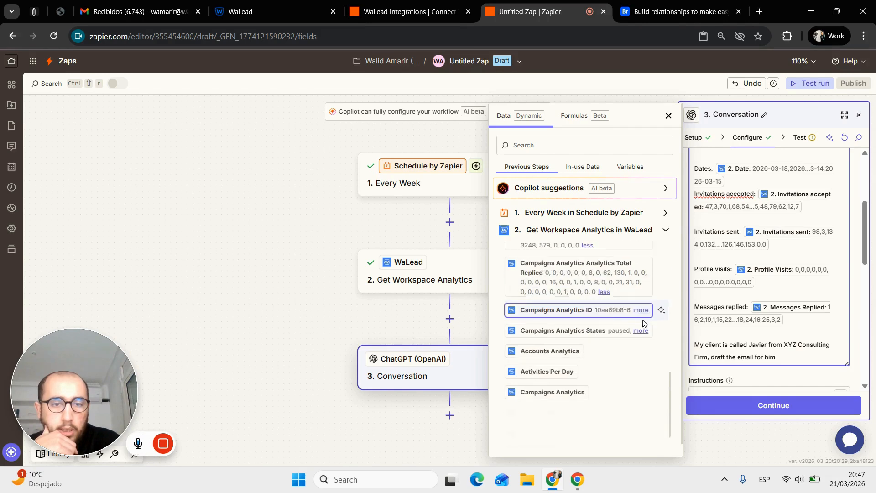
pyautogui.click(641, 320)
pyautogui.scroll(-2, 639, 325)
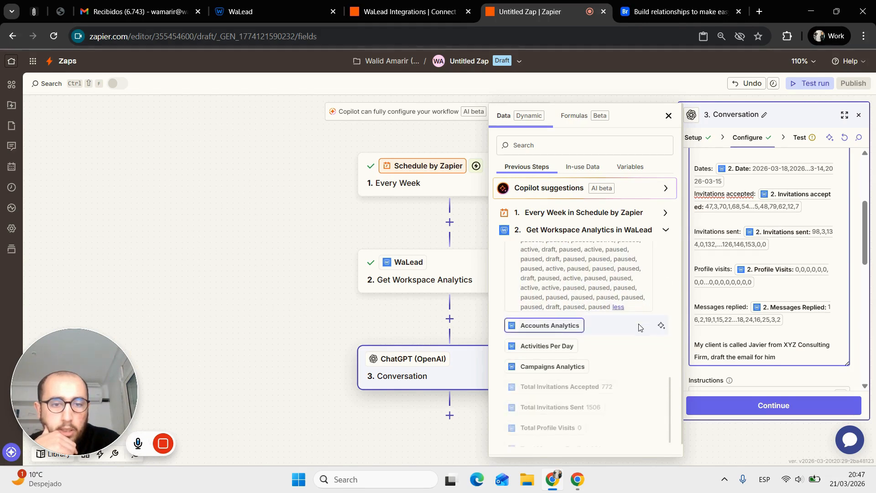
pyautogui.scroll(1, 638, 327)
pyautogui.scroll(-1, 580, 304)
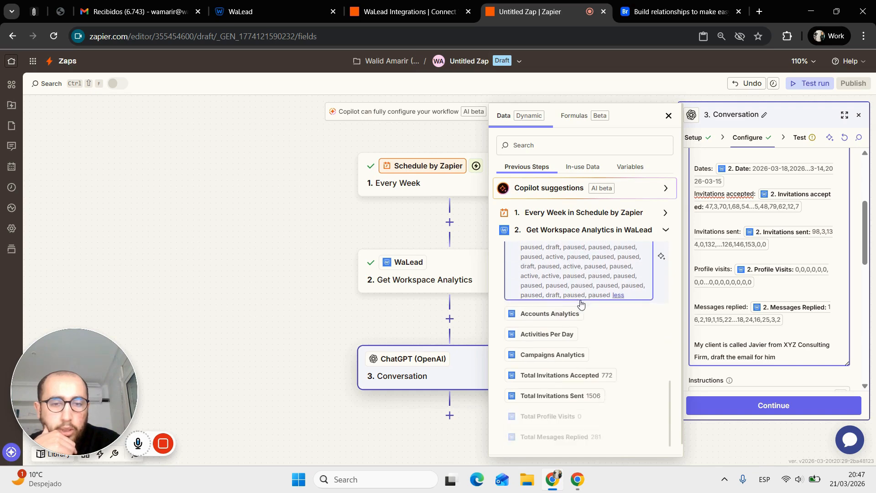
pyautogui.scroll(-1, 579, 304)
# - Expand the Accounts Analytics fields, insert Message data after Messages replied, then remove it
pyautogui.click(579, 303)
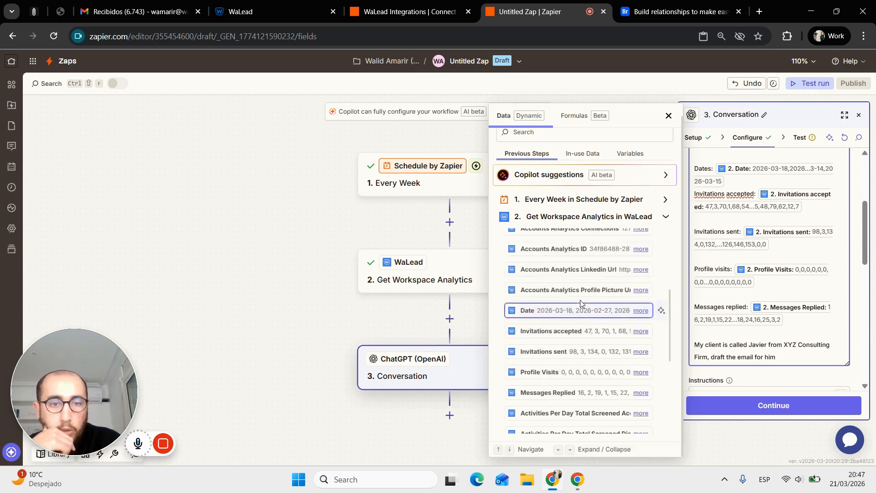
pyautogui.scroll(5, 638, 296)
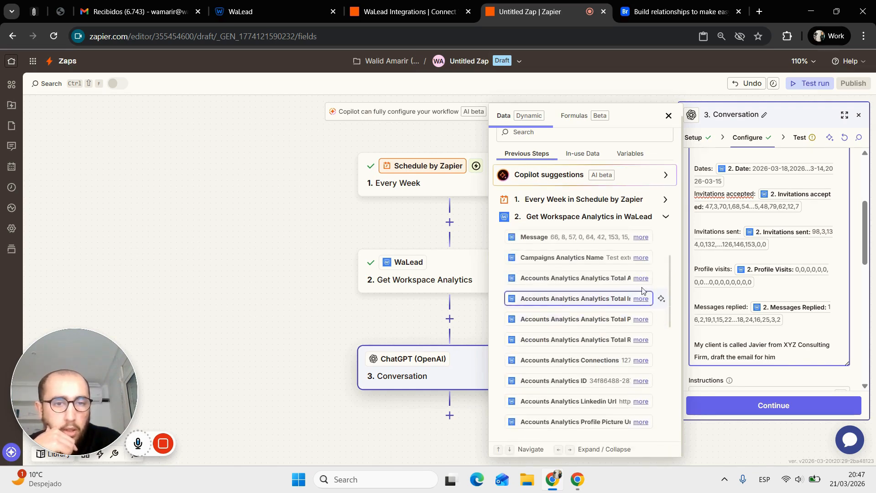
pyautogui.click(641, 278)
pyautogui.click(641, 258)
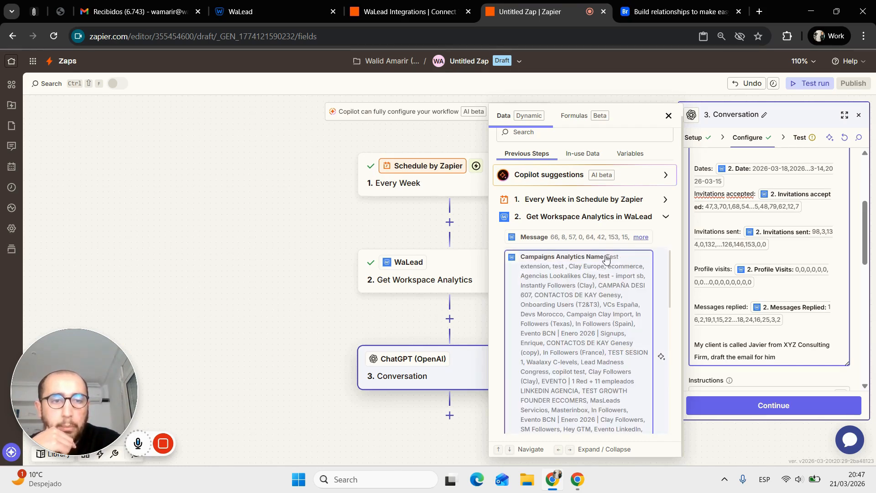
pyautogui.click(659, 236)
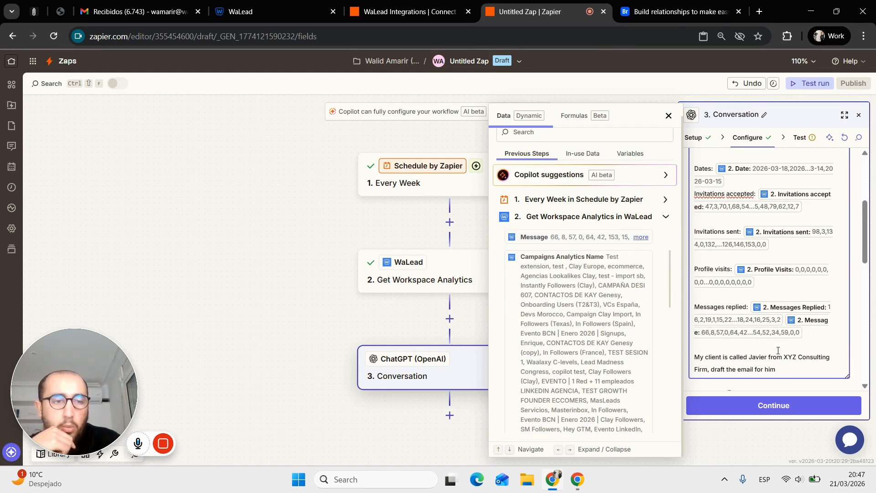
pyautogui.press('BackSpace')
pyautogui.scroll(-6, 657, 371)
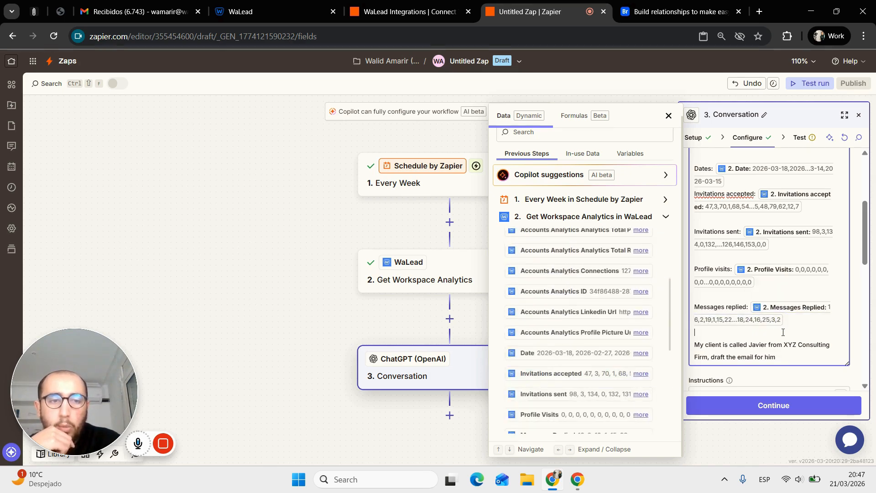
pyautogui.scroll(4, 782, 336)
pyautogui.scroll(-8, 783, 336)
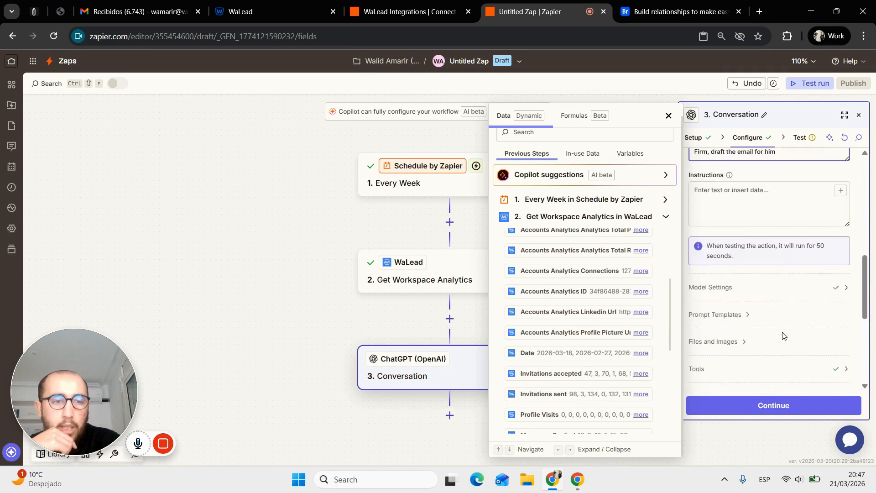
# - Retest the Conversation step to generate a fresh draft email
pyautogui.click(803, 406)
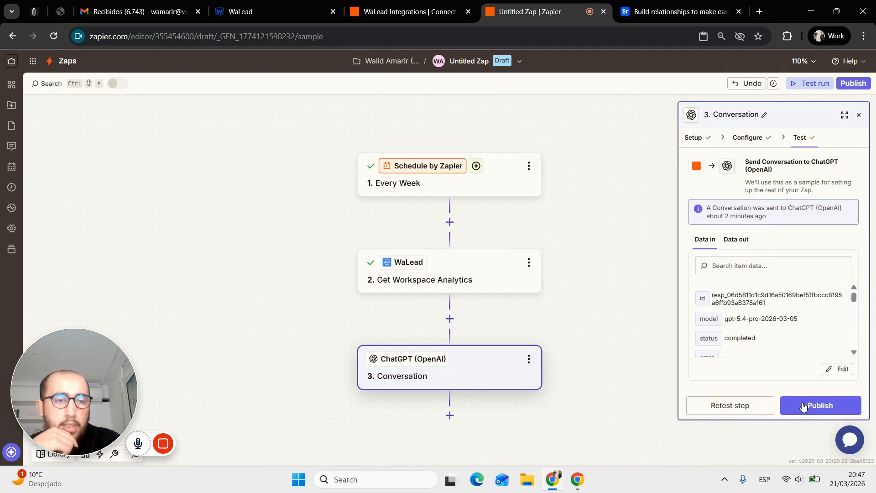
pyautogui.click(764, 410)
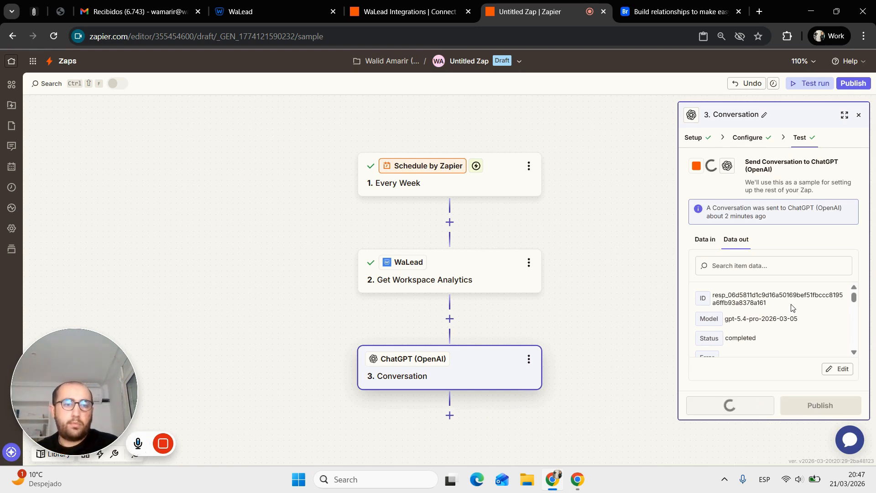
pyautogui.scroll(-5, 791, 308)
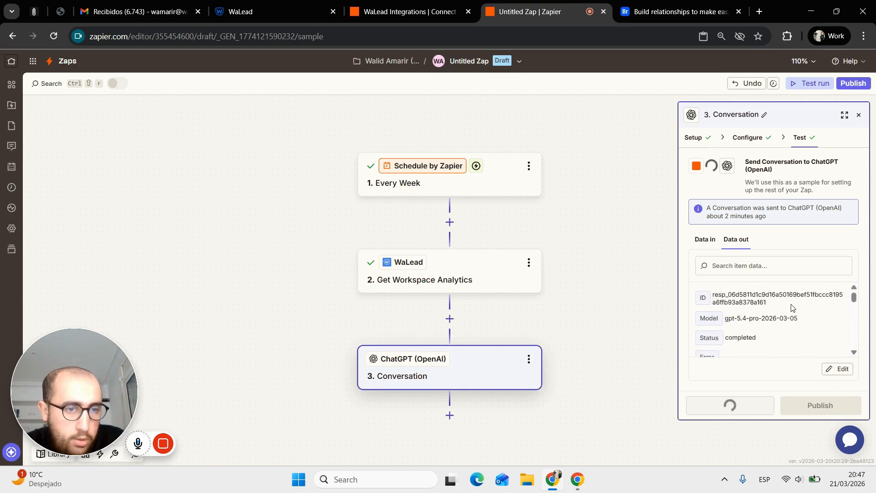
pyautogui.scroll(-3, 792, 308)
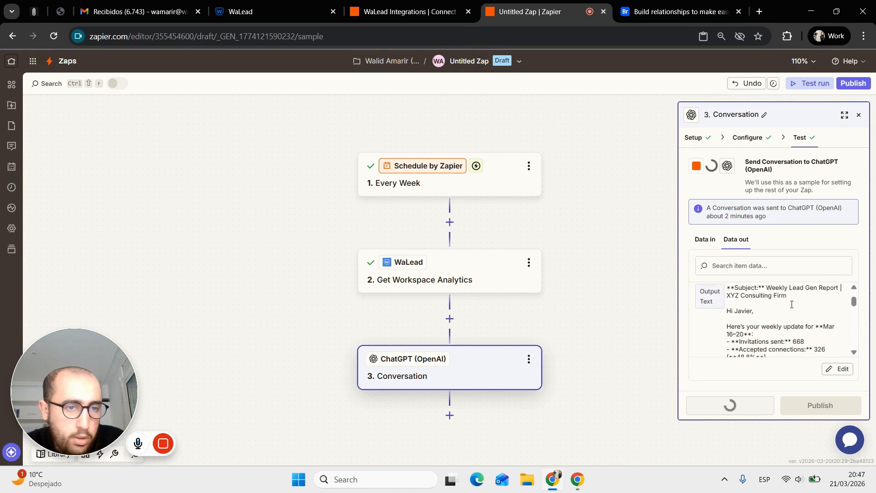
pyautogui.scroll(-2, 792, 307)
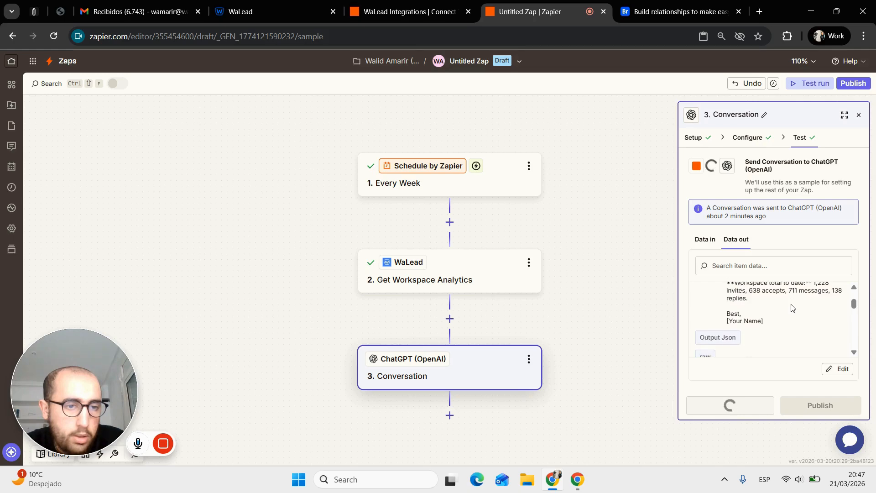
pyautogui.scroll(3, 791, 307)
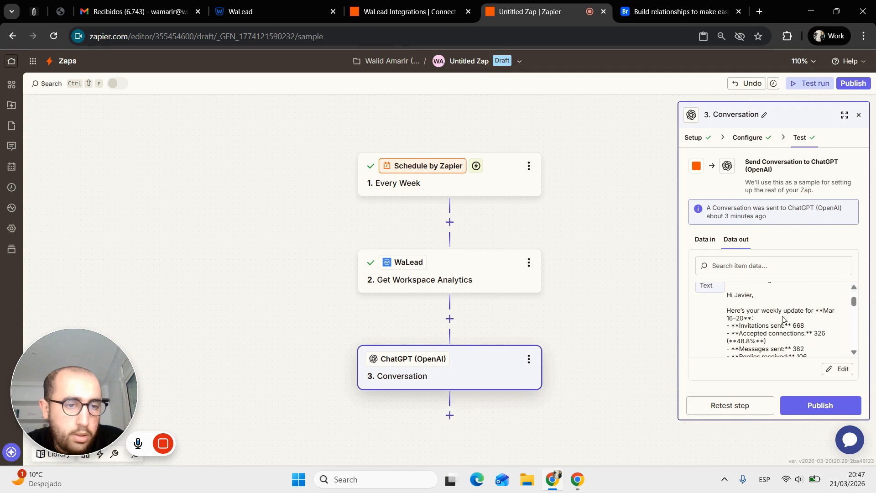
# - Review the generated report email citing 668 invitations sent, 326 accepted and 106 replies
pyautogui.click(698, 242)
pyautogui.click(733, 242)
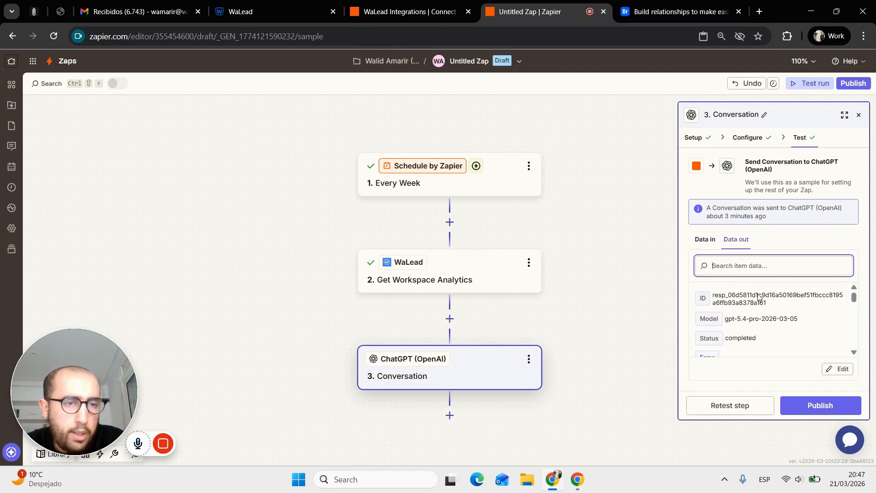
pyautogui.scroll(-1, 765, 325)
pyautogui.scroll(-5, 764, 326)
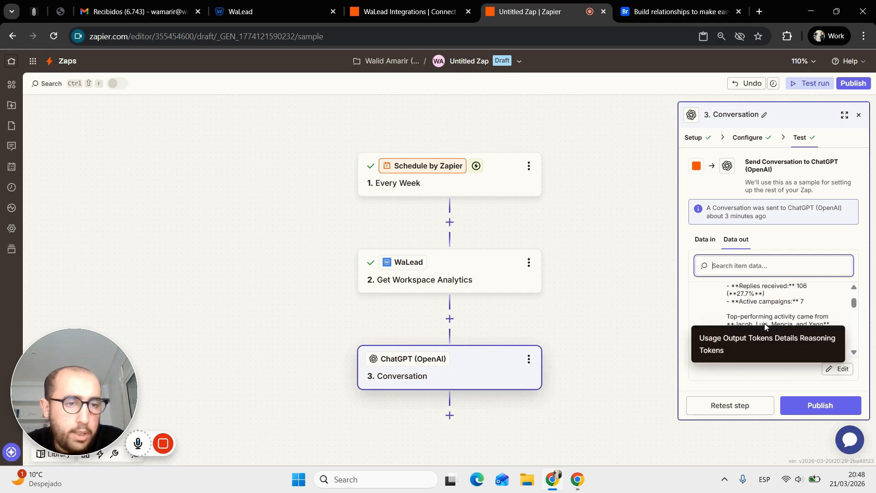
pyautogui.rightClick(764, 326)
pyautogui.click(794, 325)
pyautogui.scroll(6, 794, 324)
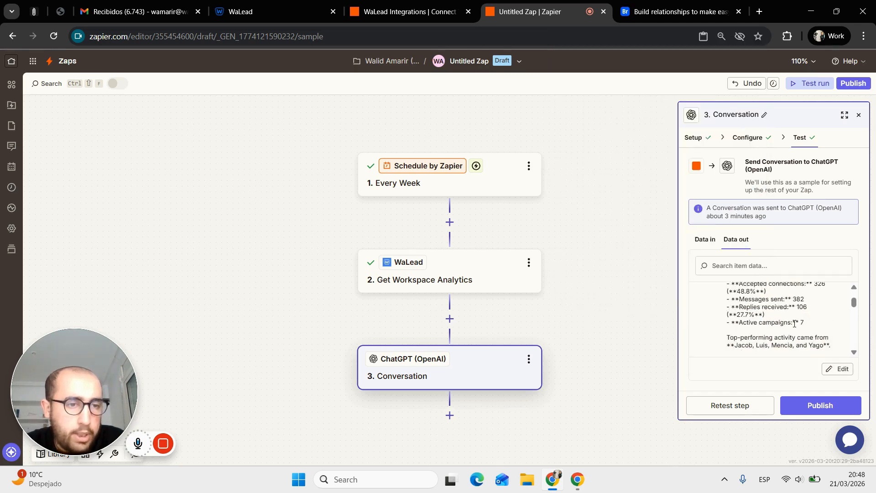
pyautogui.scroll(-1, 794, 323)
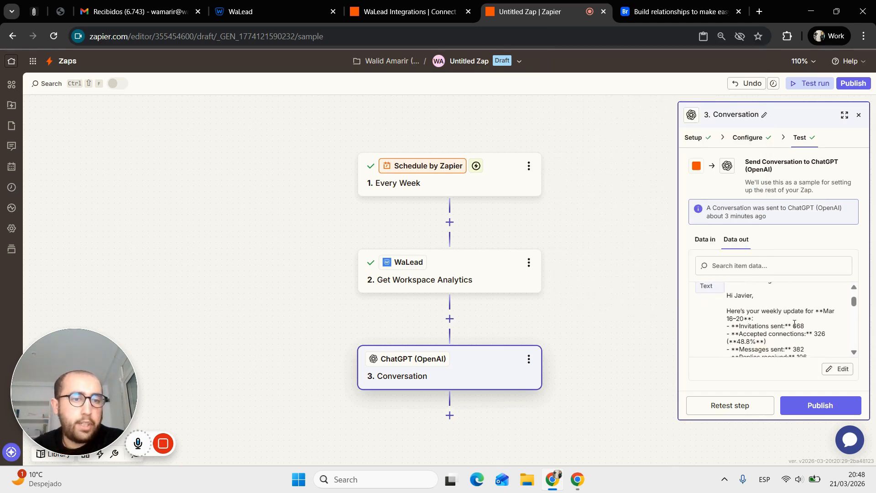
pyautogui.scroll(-1, 794, 324)
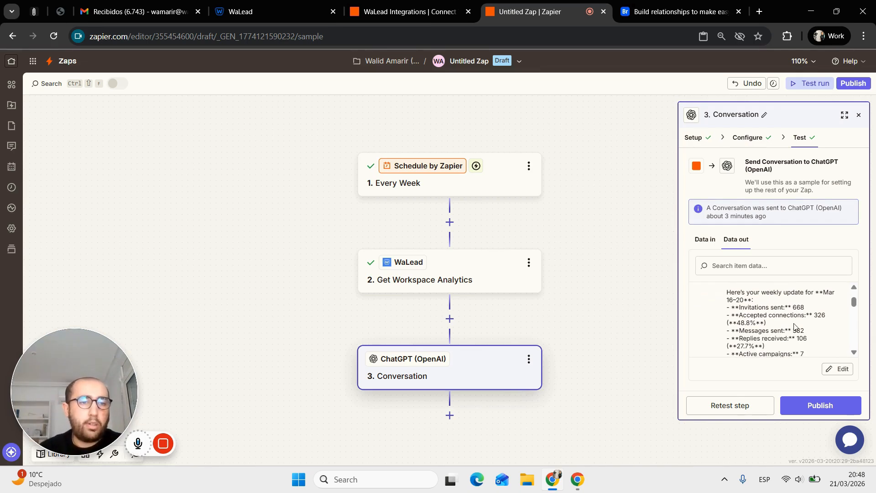
pyautogui.scroll(-1, 794, 326)
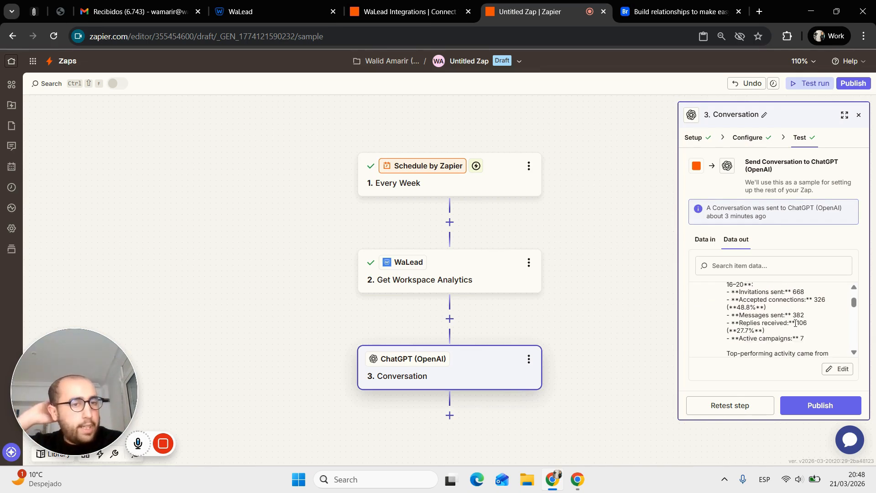
pyautogui.scroll(-1, 795, 323)
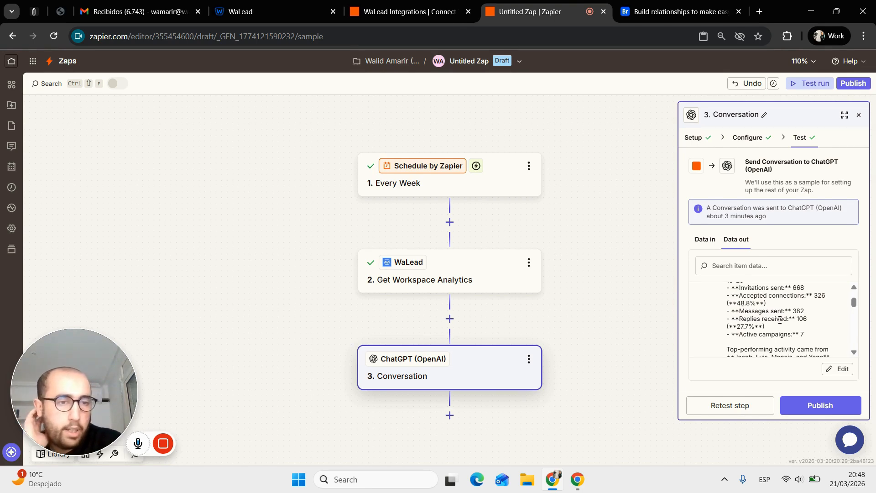
pyautogui.scroll(-1, 780, 320)
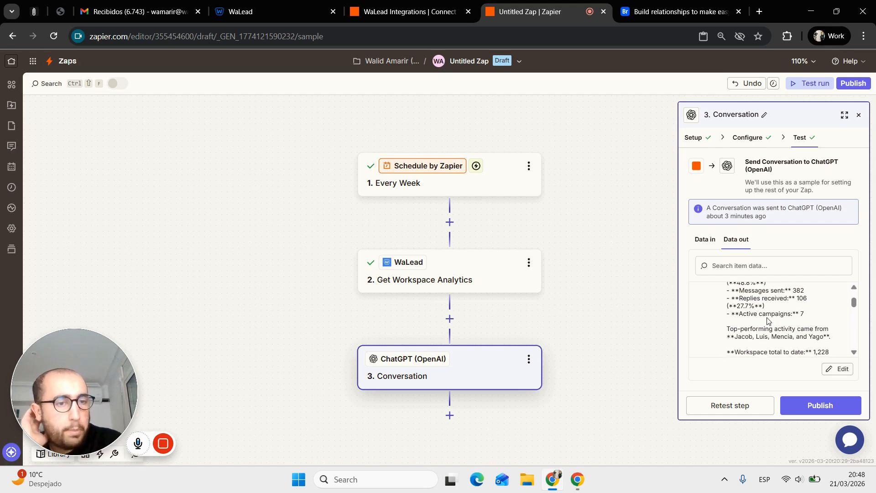
pyautogui.scroll(-1, 771, 318)
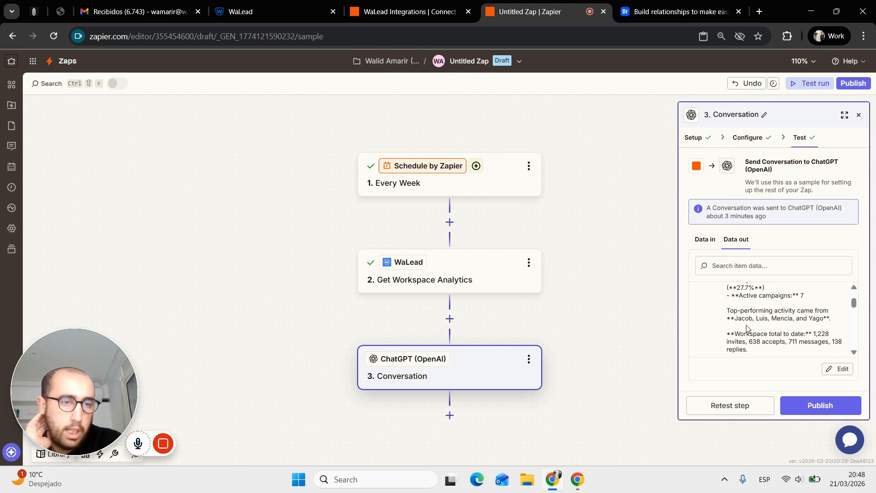
pyautogui.scroll(-1, 746, 328)
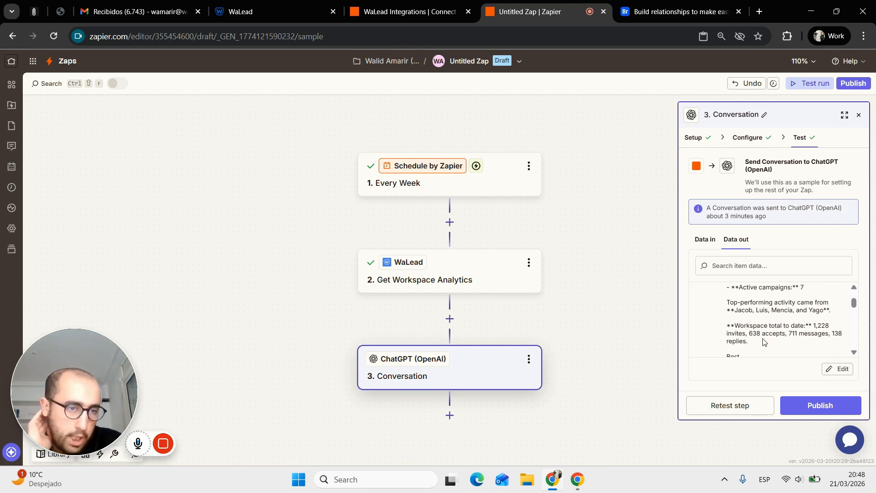
pyautogui.scroll(-1, 751, 332)
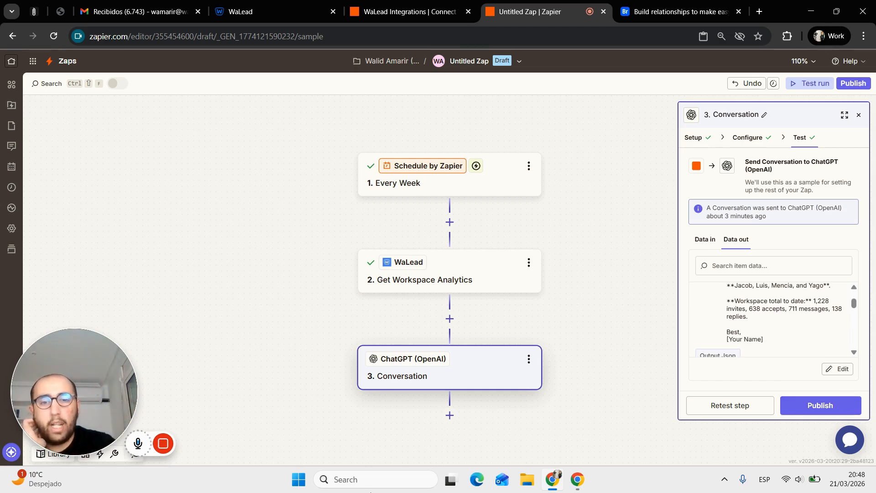
# - Add a fourth step below the Conversation step and choose Gmail as its app
pyautogui.click(455, 418)
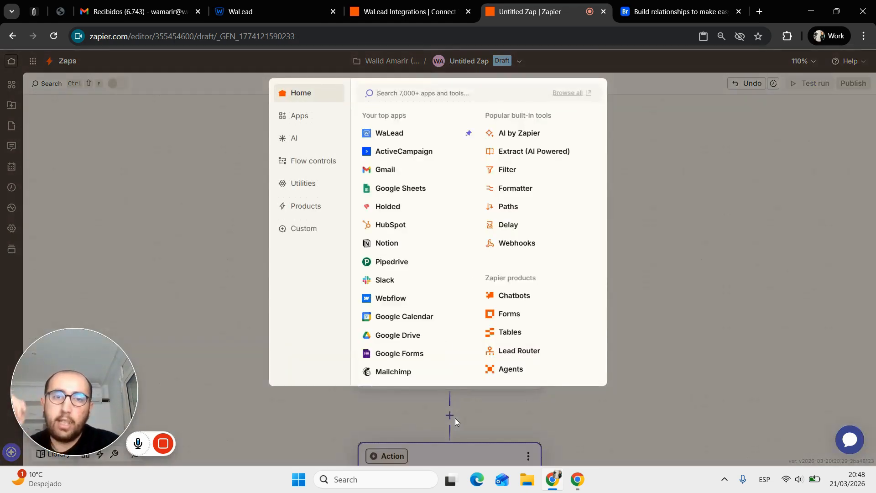
pyautogui.write('gma')
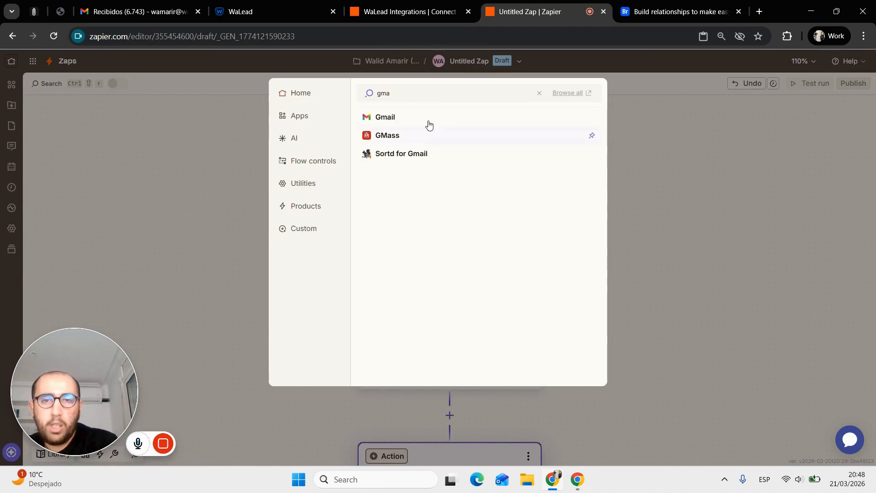
pyautogui.click(417, 120)
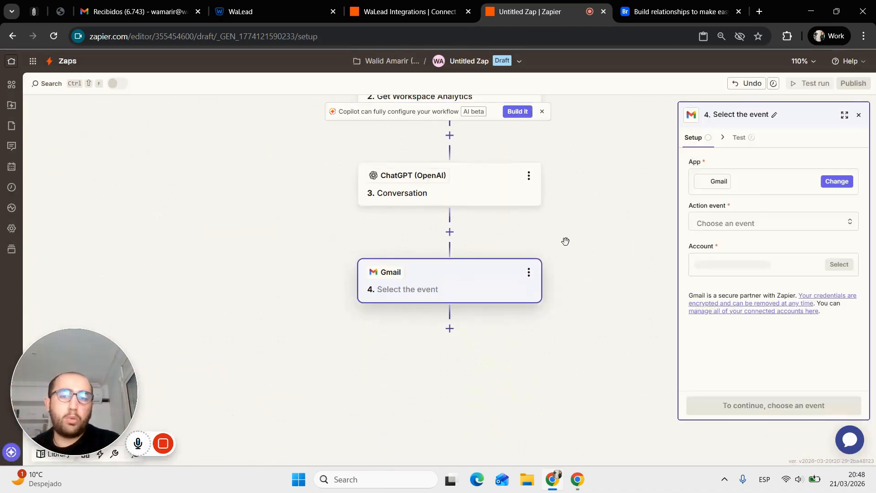